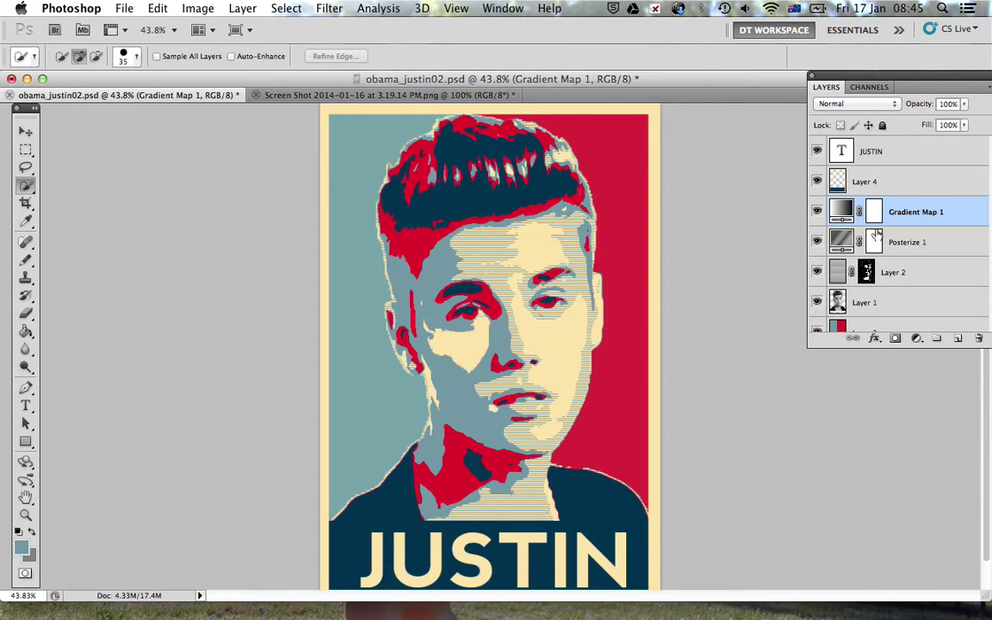
# Examine the colour stops of the finished poster's Gradient Map adjustment in the Gradient Editor.
pyautogui.doubleClick(846, 213)
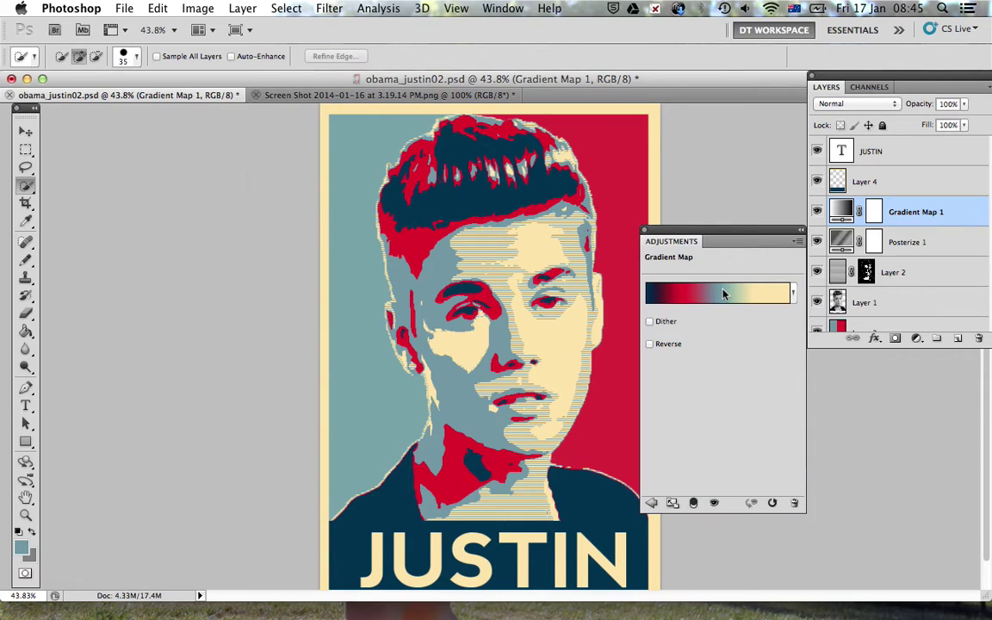
pyautogui.click(721, 293)
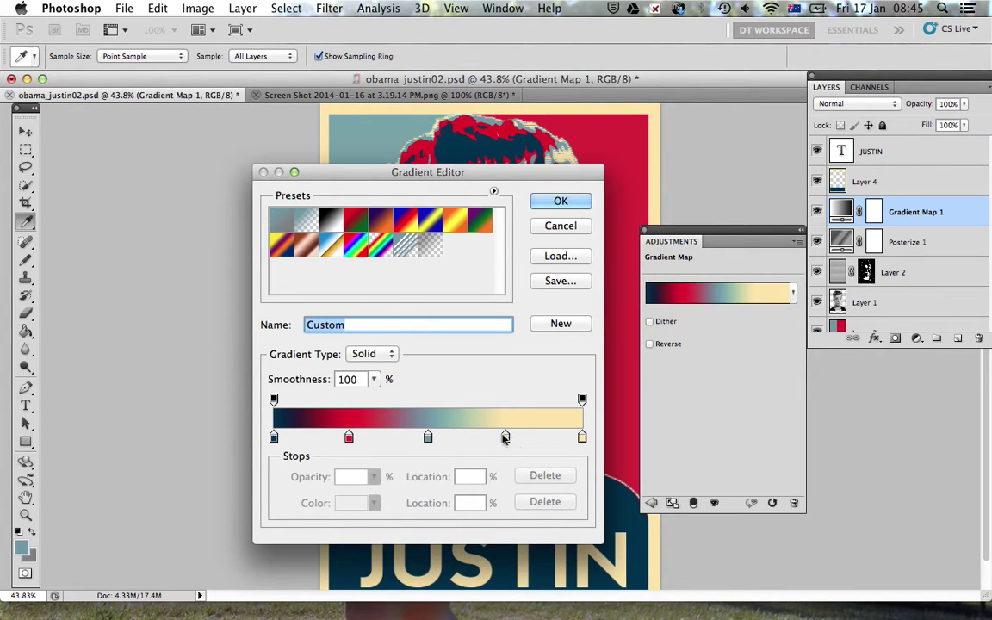
pyautogui.moveTo(523, 169); pyautogui.dragTo(295, 248)
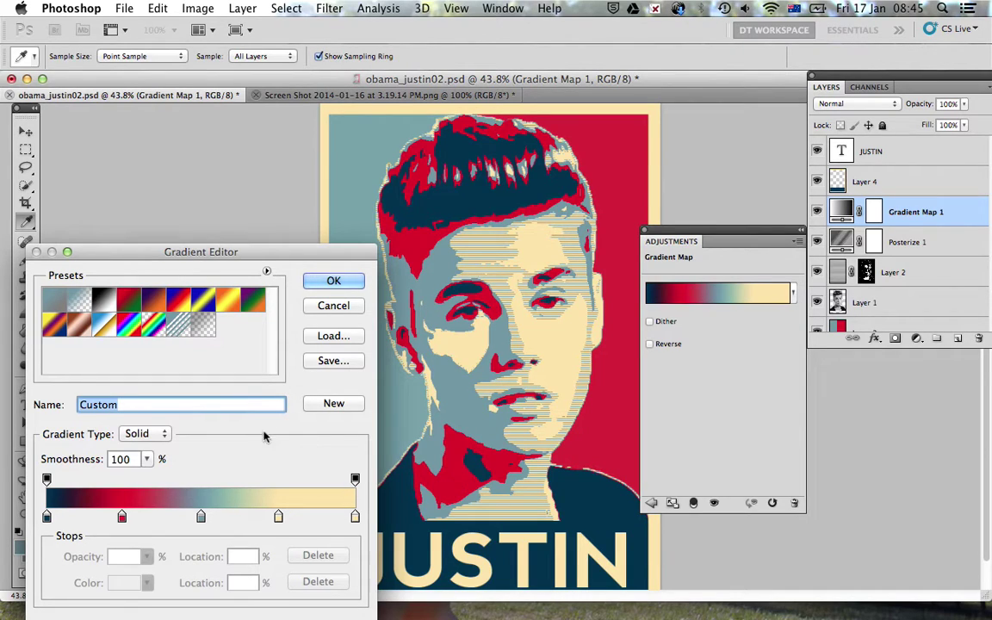
pyautogui.click(341, 284)
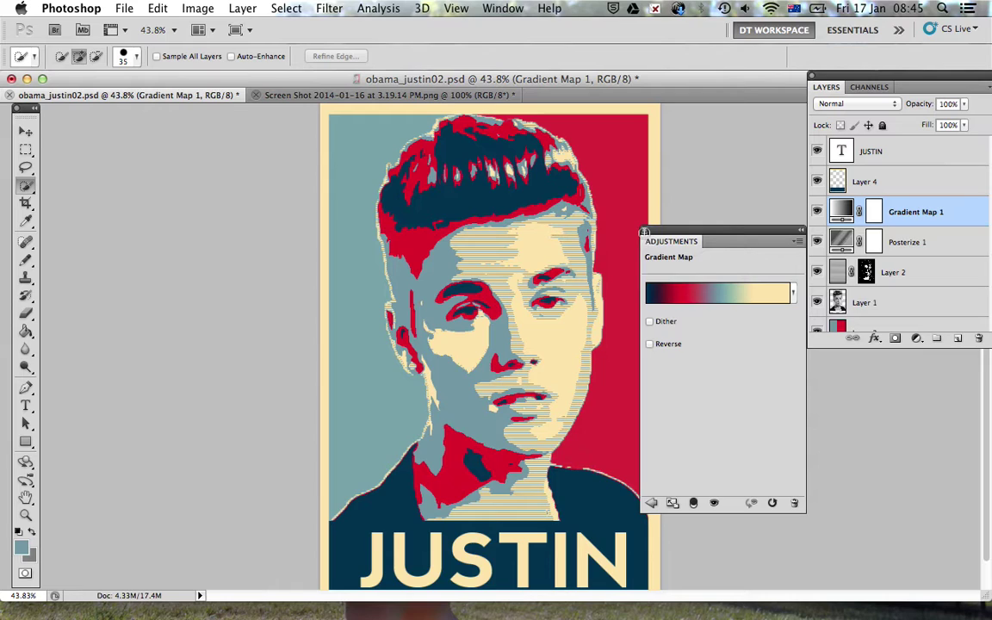
pyautogui.click(644, 232)
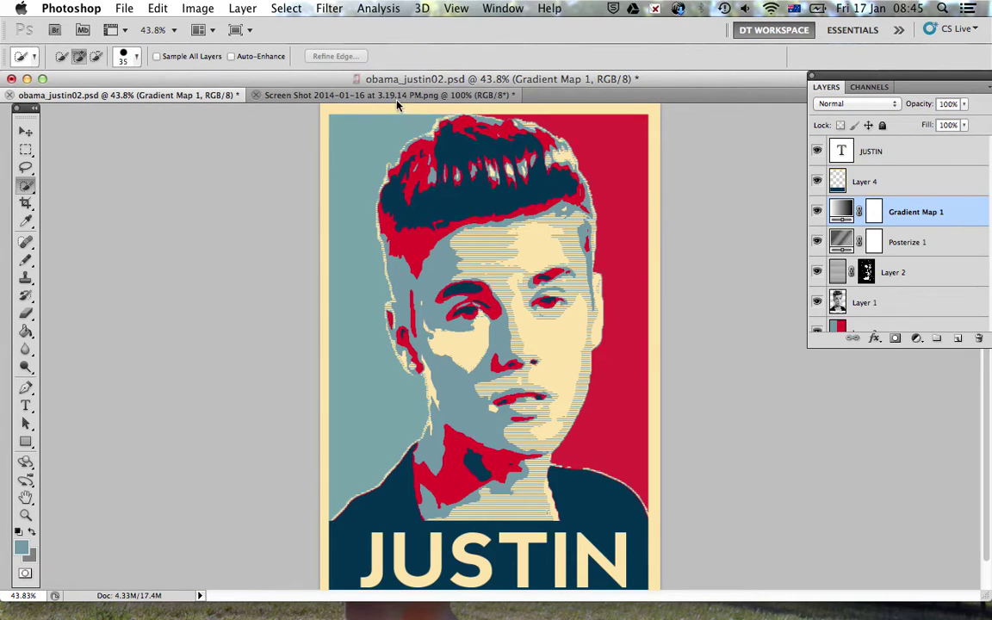
# In the screenshot photo document, select the whole background around the man with the Quick Selection tool.
pyautogui.click(357, 93)
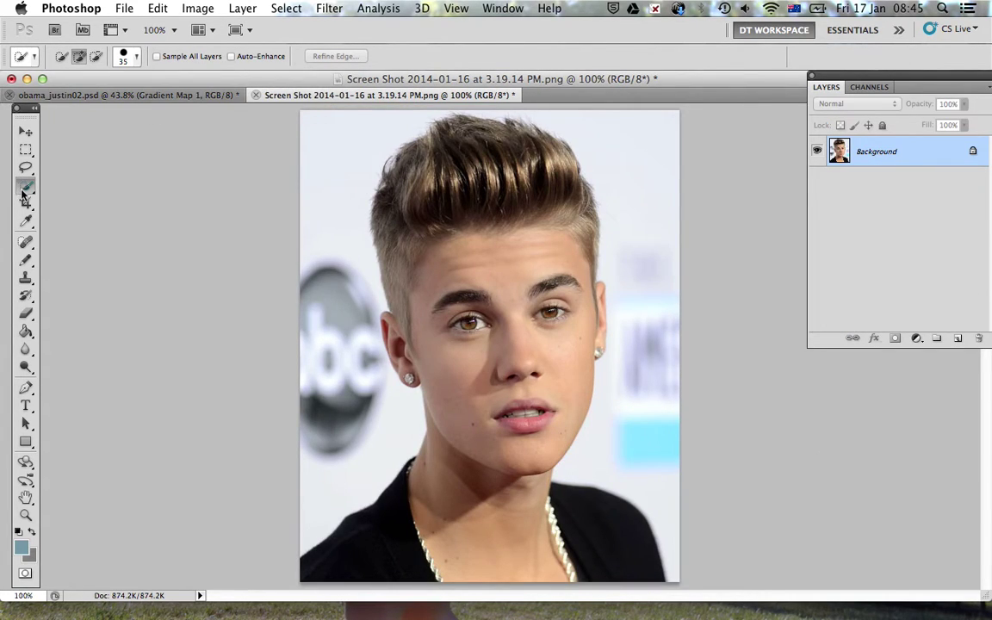
pyautogui.moveTo(336, 151); pyautogui.dragTo(321, 259)
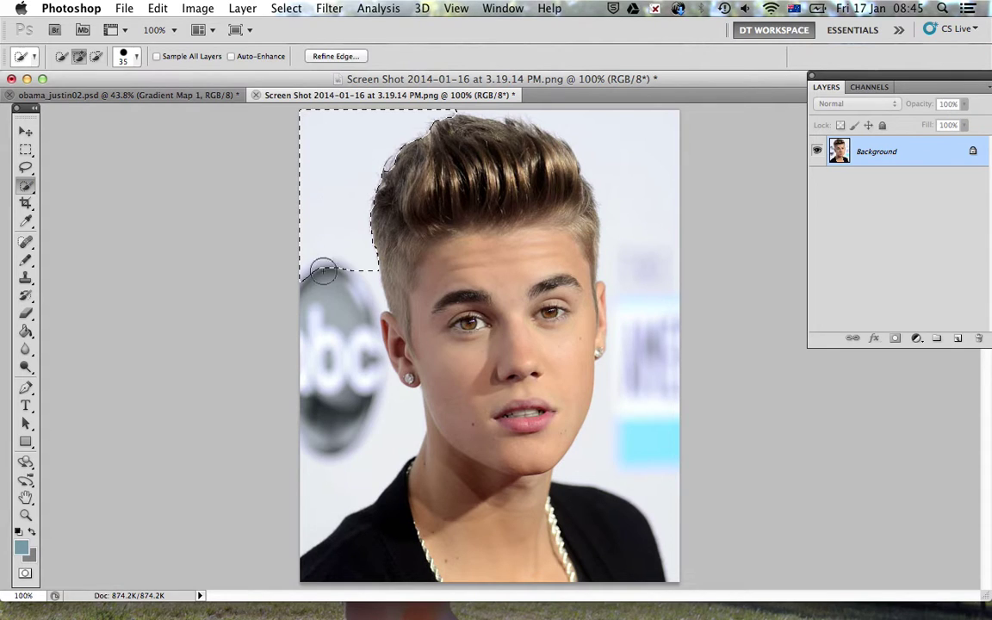
pyautogui.moveTo(325, 309); pyautogui.dragTo(327, 516)
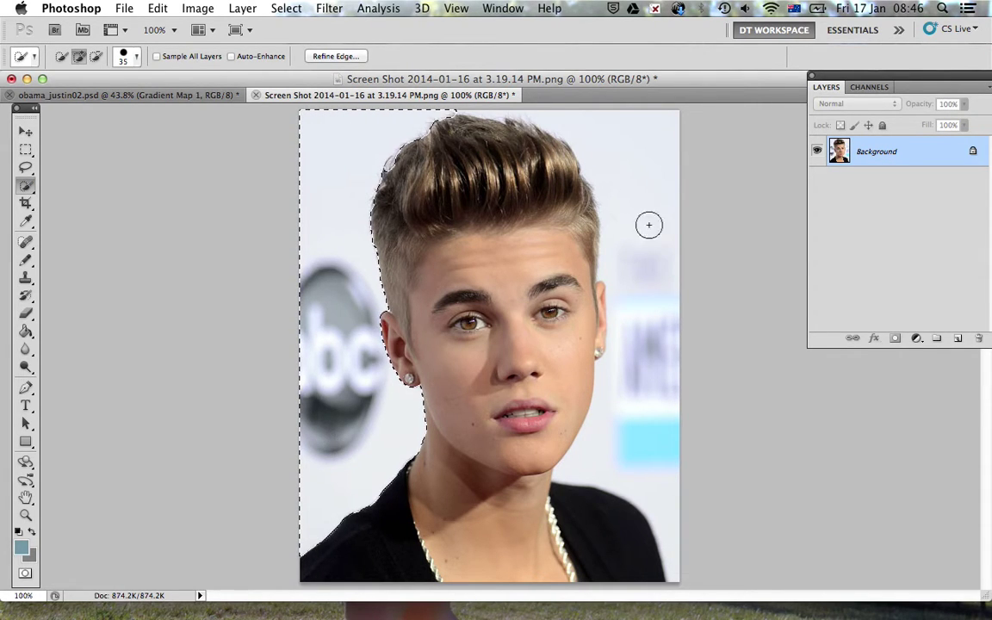
pyautogui.moveTo(650, 137); pyautogui.dragTo(642, 348)
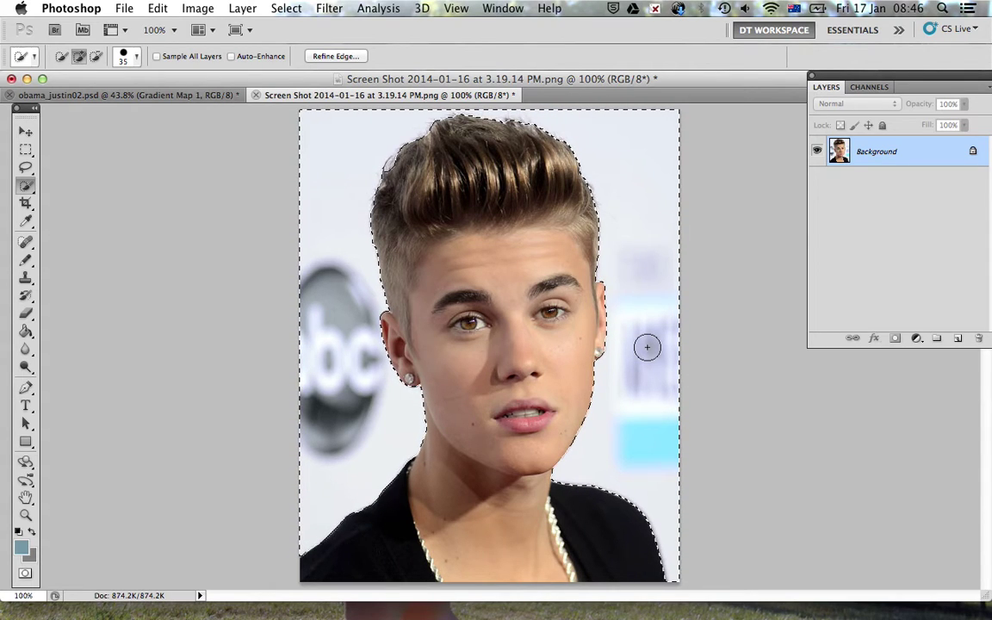
# Invert the selection, copy the man onto a new layer, and hide the Background layer.
pyautogui.press('super+shift+i')
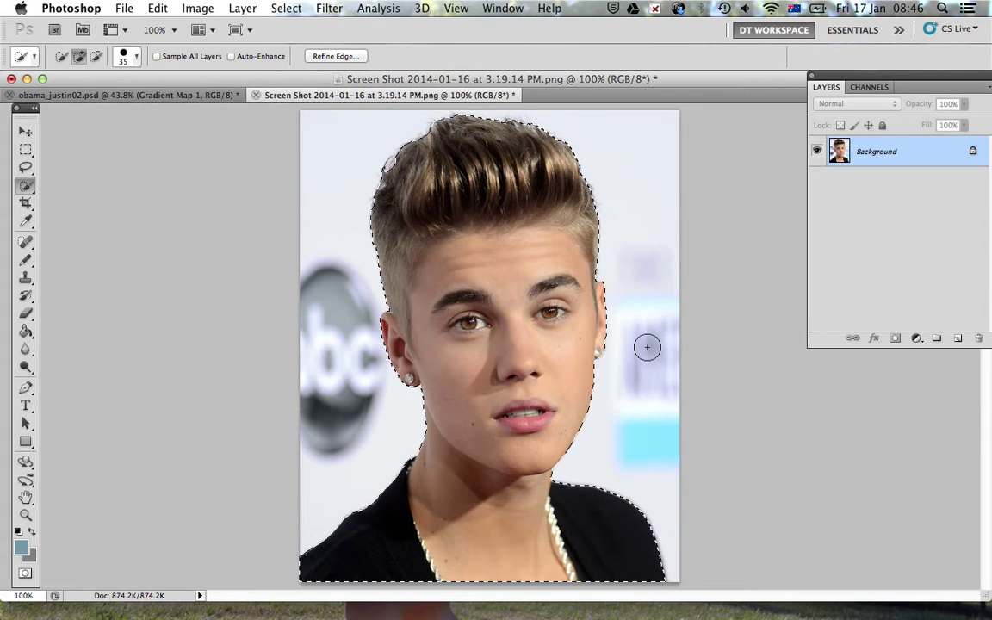
pyautogui.press('super+j')
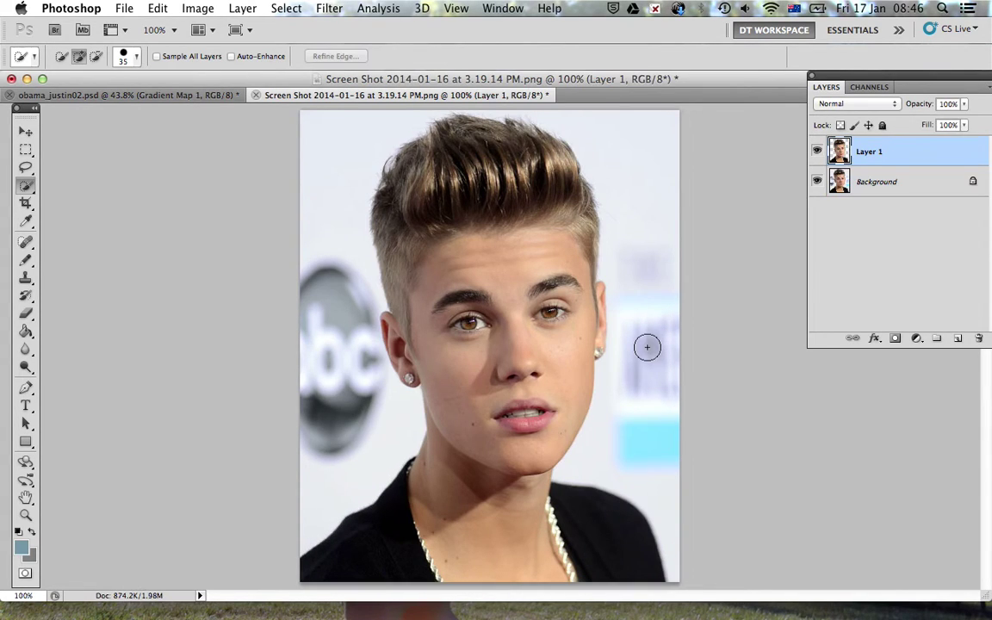
pyautogui.click(816, 181)
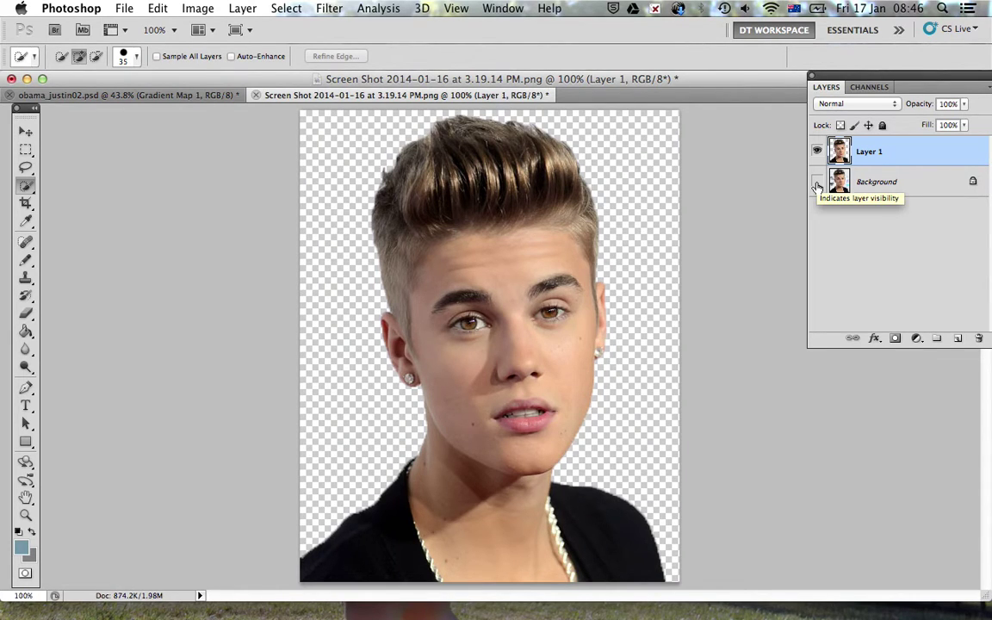
# Create a new document named obama_justin_01, 1000 pixels wide and 1515 pixels high.
pyautogui.press('super+n')
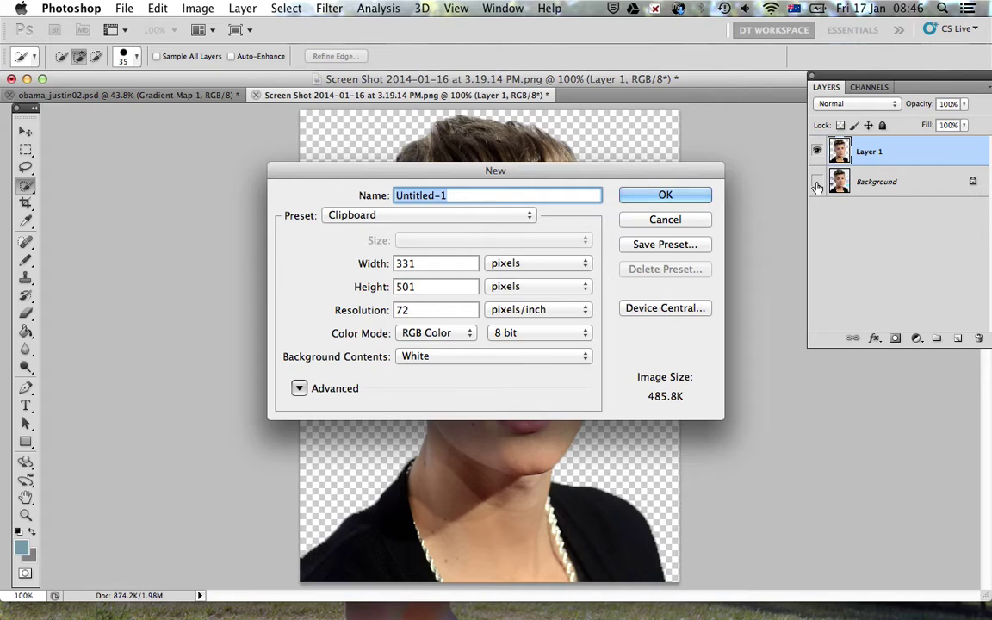
pyautogui.write('obama_')
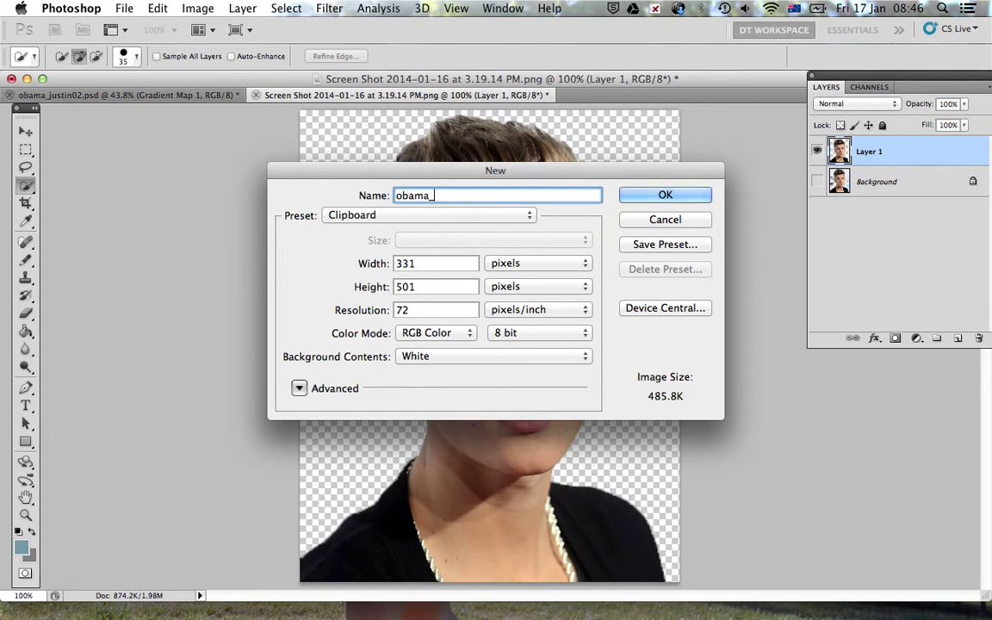
pyautogui.write('justin_01')
pyautogui.click(446, 266)
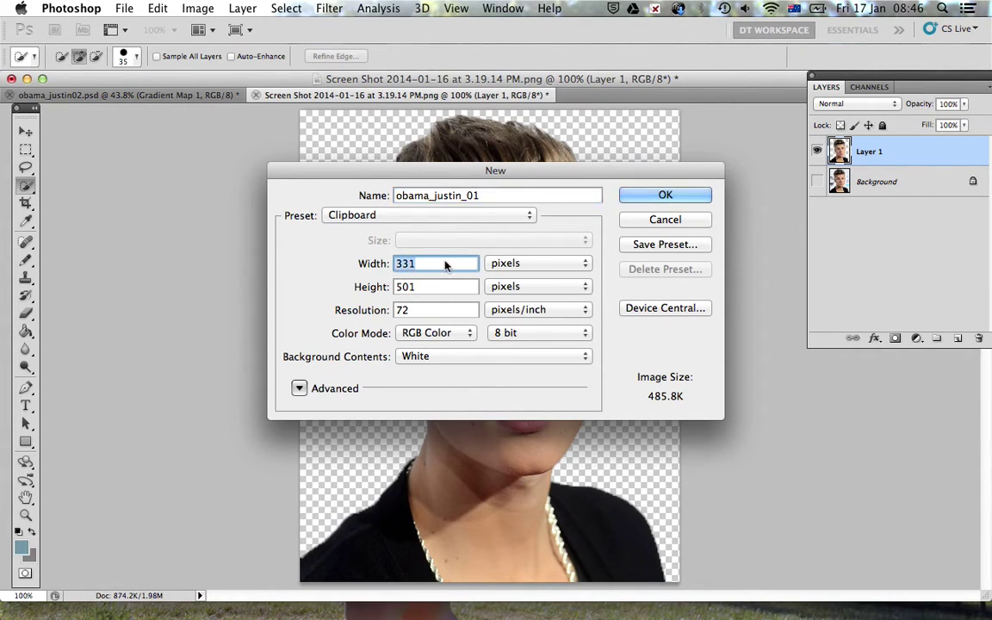
pyautogui.write('1000')
pyautogui.press('Tab')
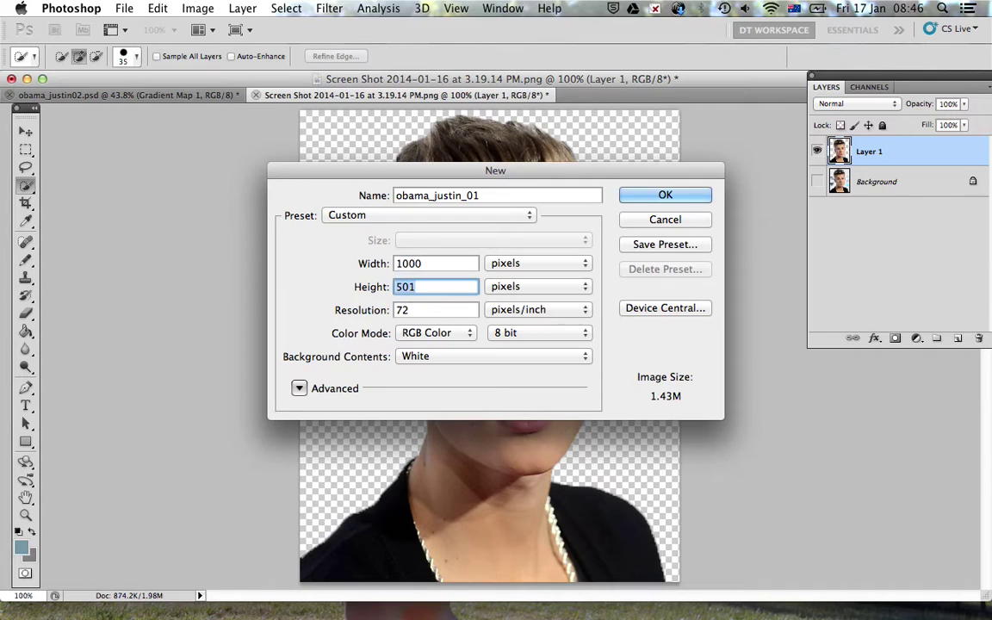
pyautogui.write('1515')
pyautogui.click(682, 194)
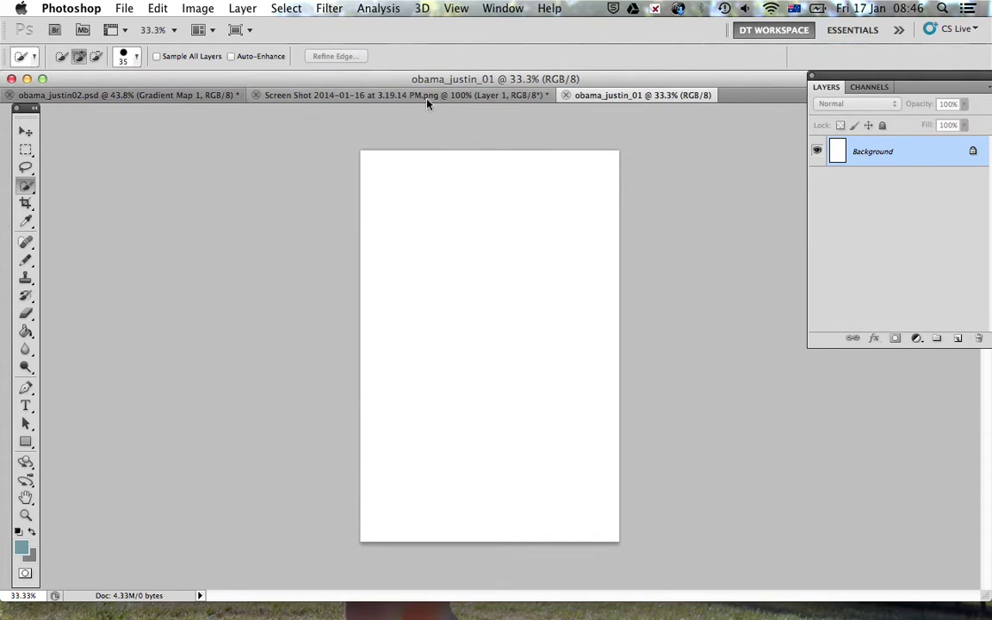
# Copy the cut-out portrait layer from the screenshot photo into the middle of the obama_justin_01 document.
pyautogui.click(383, 91)
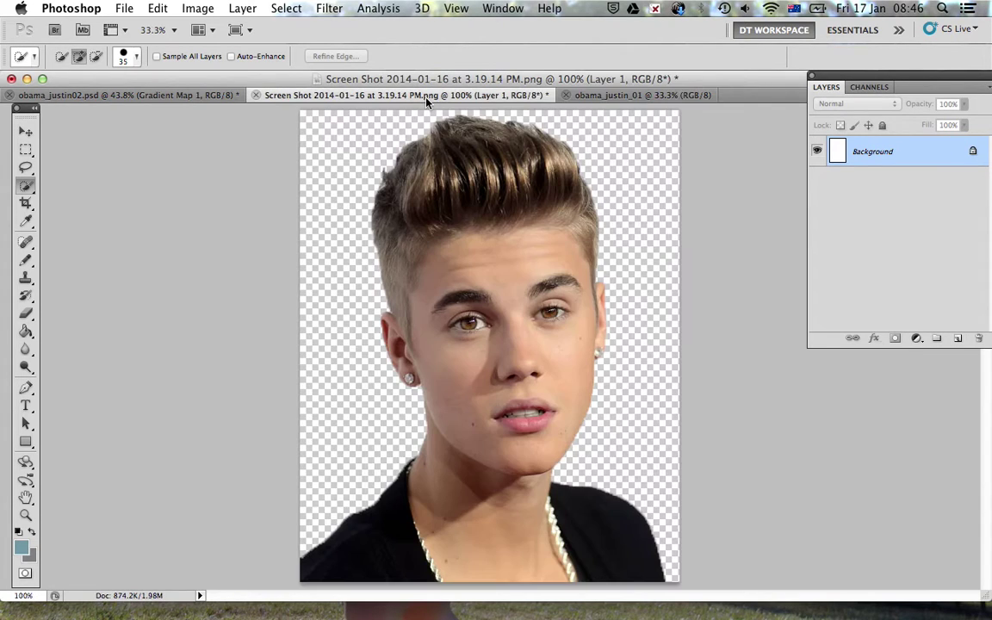
pyautogui.click(25, 131)
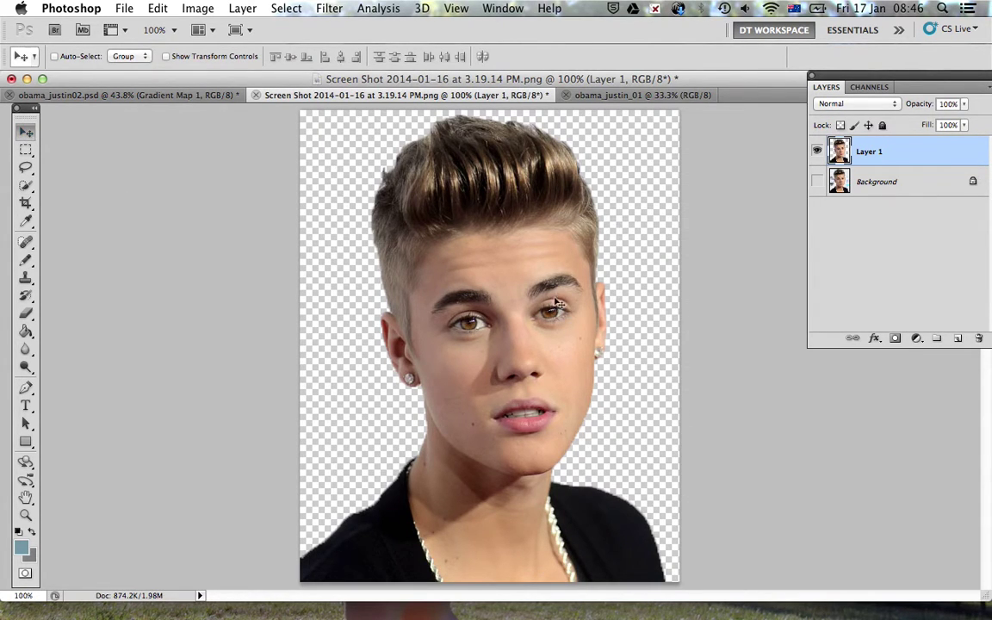
pyautogui.click(503, 277)
pyautogui.moveTo(503, 277); pyautogui.dragTo(495, 312)
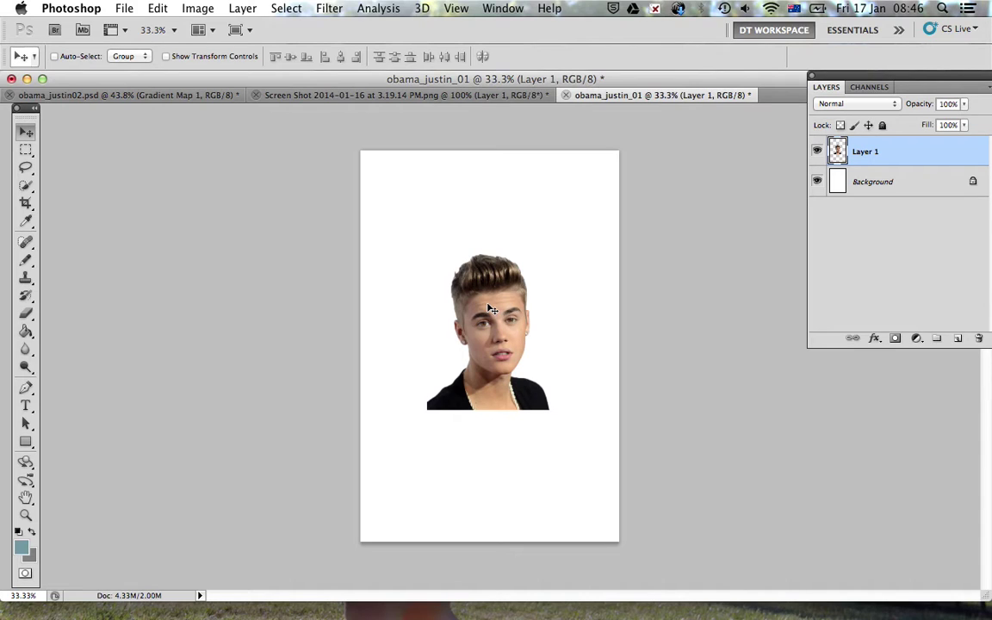
# Scale the portrait proportionally to about 211% so it spans the full canvas width, leaving a blank strip below it.
pyautogui.press('super+t')
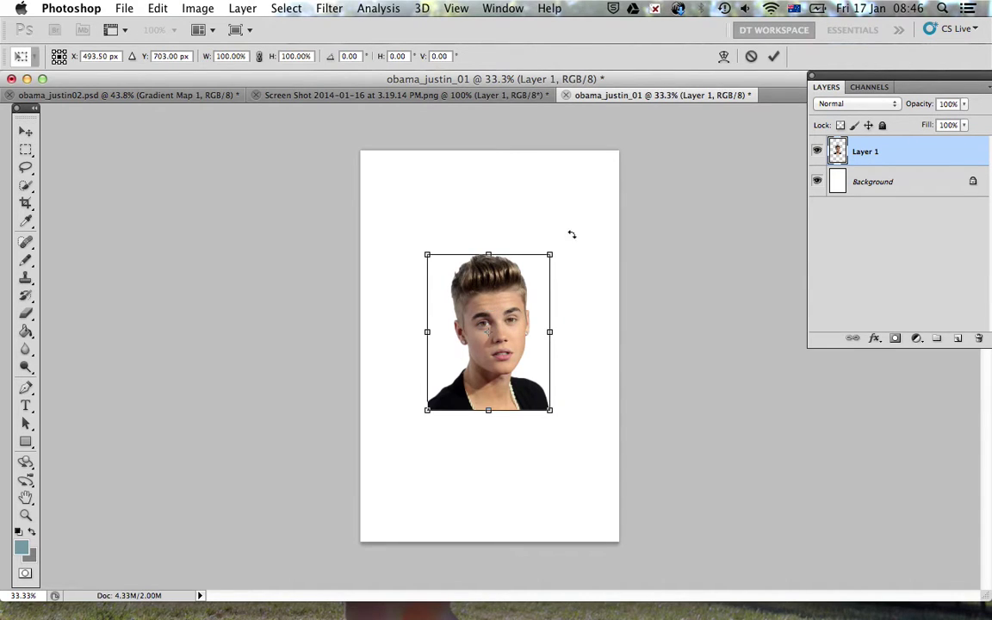
pyautogui.moveTo(547, 254); pyautogui.dragTo(729, 170)
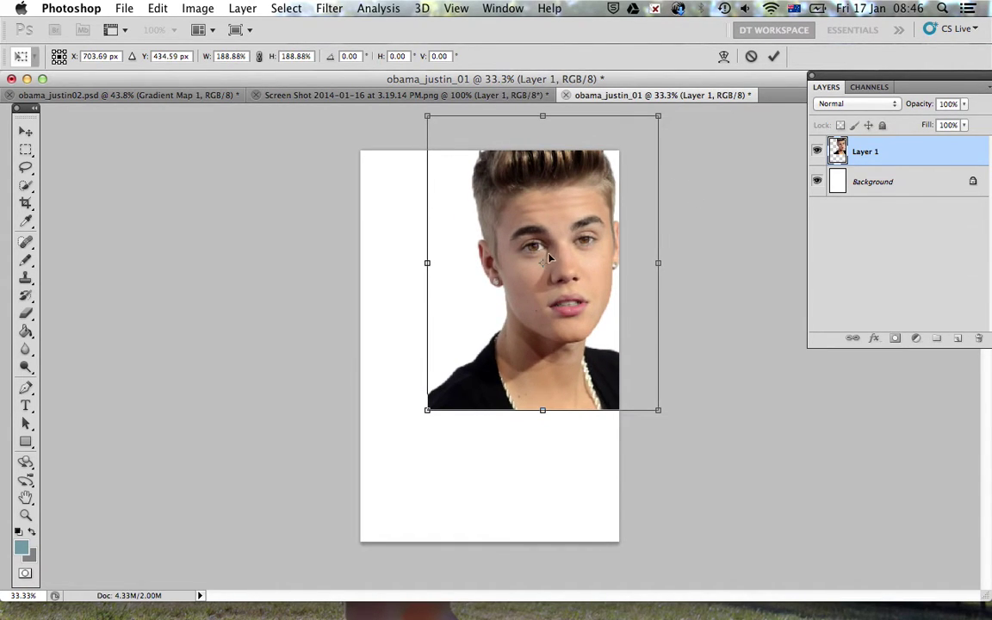
pyautogui.moveTo(560, 238); pyautogui.dragTo(492, 319)
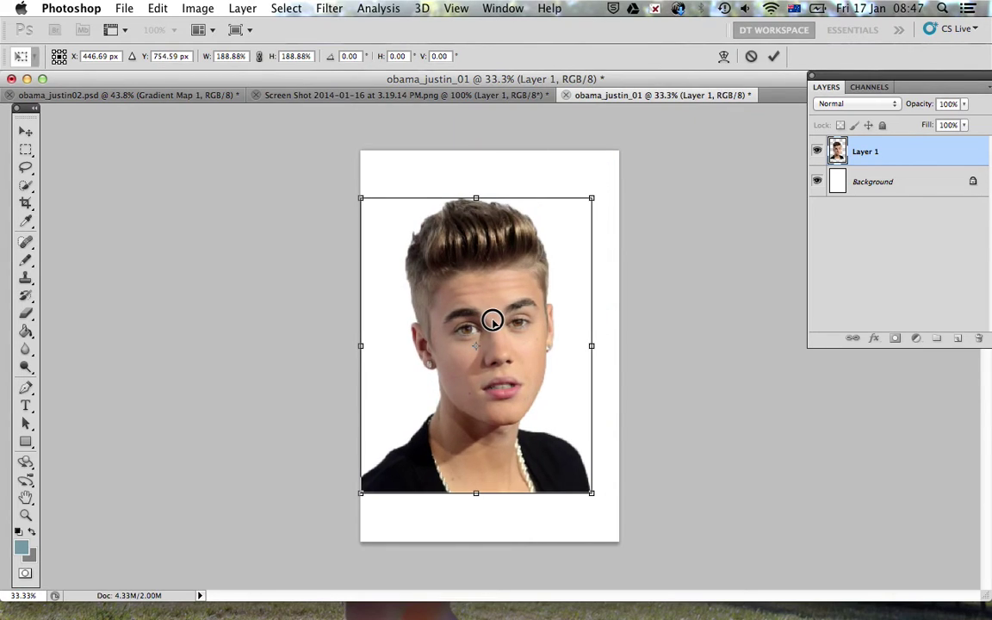
pyautogui.moveTo(599, 198); pyautogui.dragTo(633, 179)
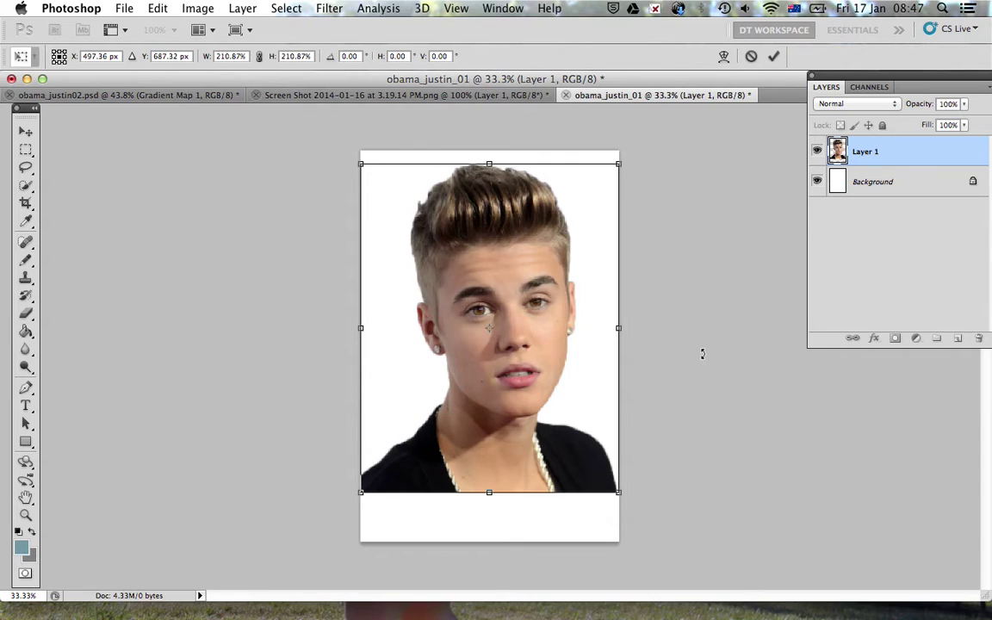
pyautogui.click(773, 56)
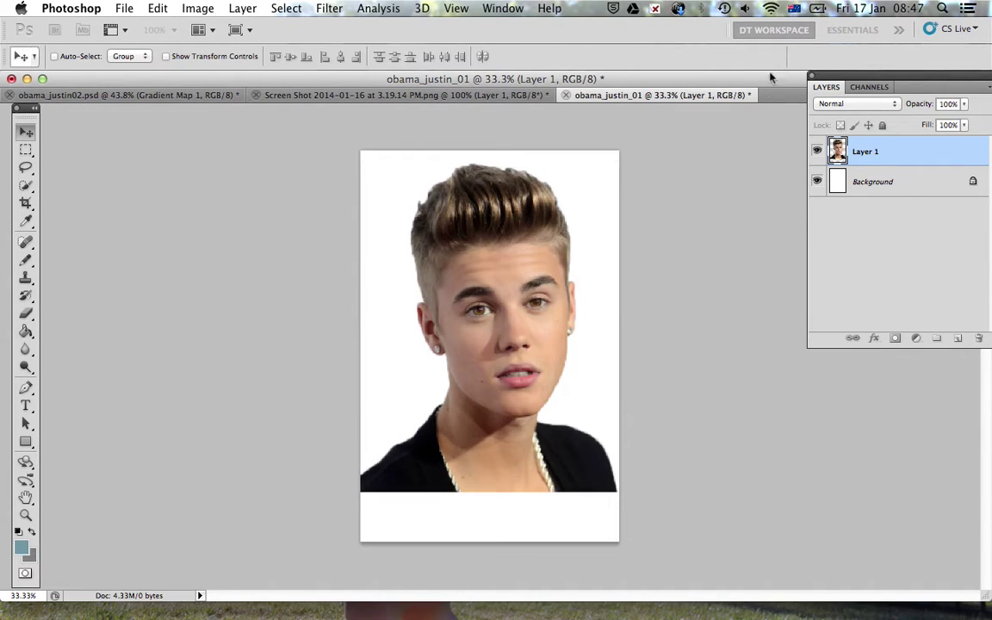
# Desaturate the portrait layer and apply Auto Tone to it.
pyautogui.press('super+shift+u')
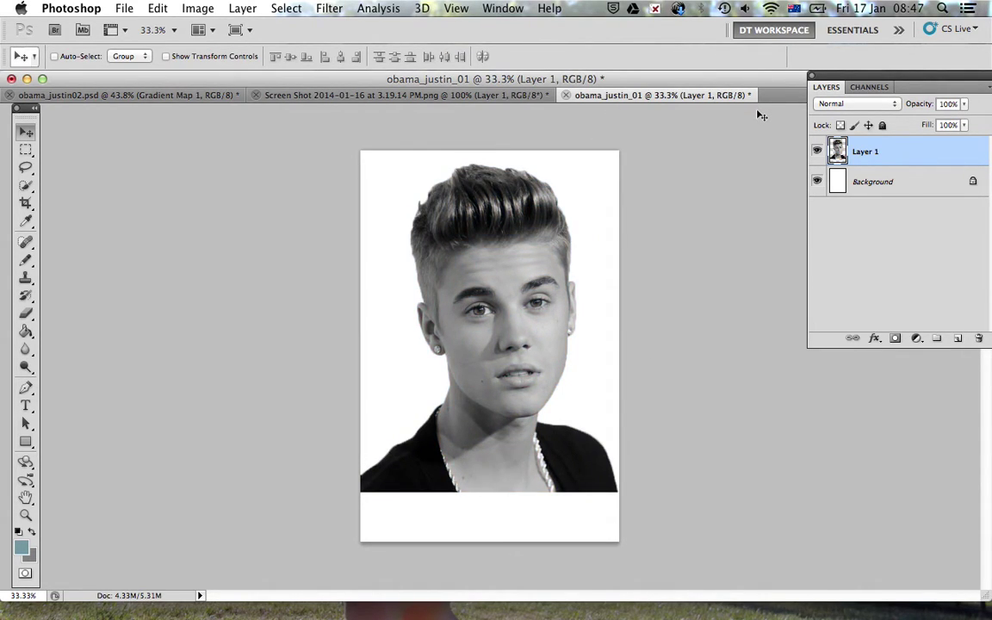
pyautogui.press('super+shift+l')
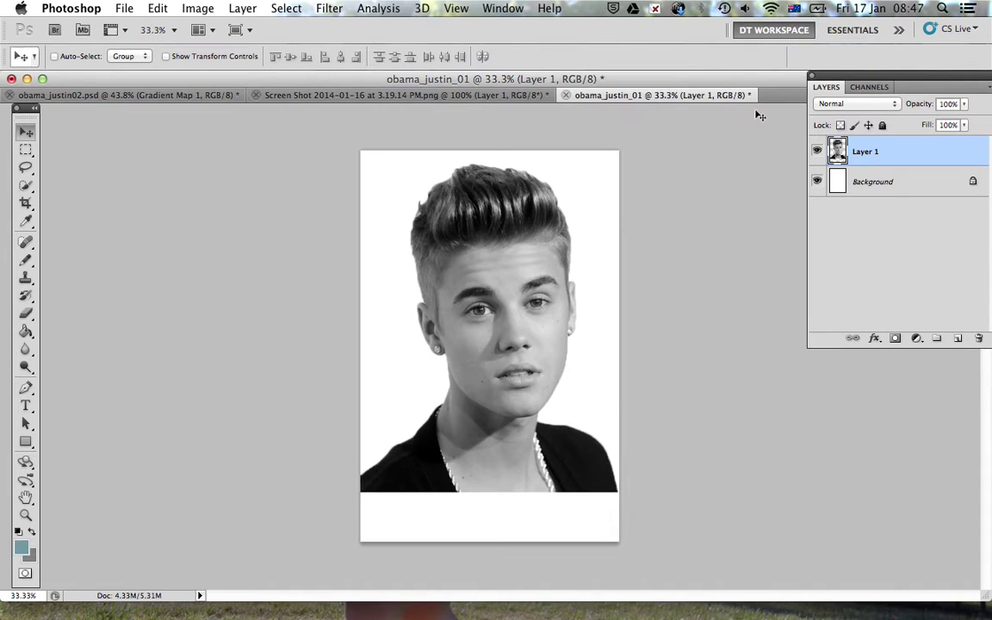
# Apply the Cutout filter to the portrait with Number of Levels 5, Edge Simplicity 4 and Edge Fidelity 1.
pyautogui.click(329, 9)
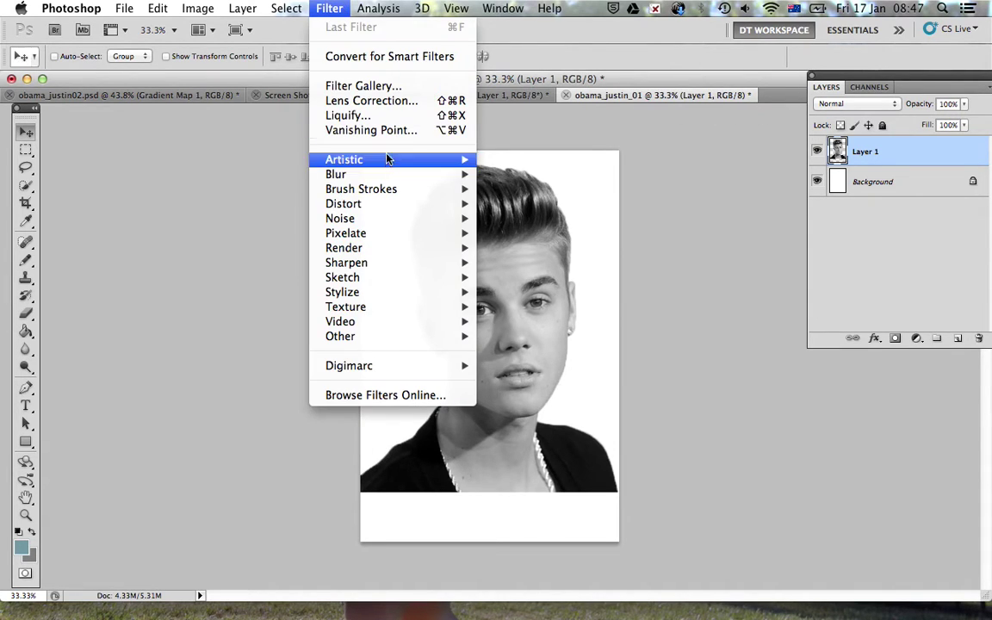
pyautogui.moveTo(409, 163)
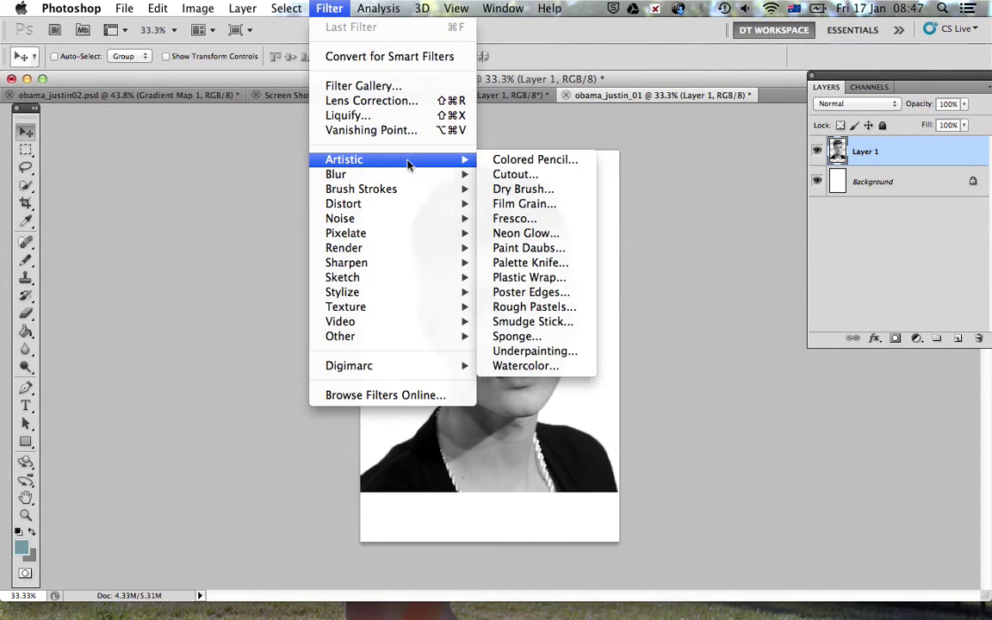
pyautogui.click(521, 174)
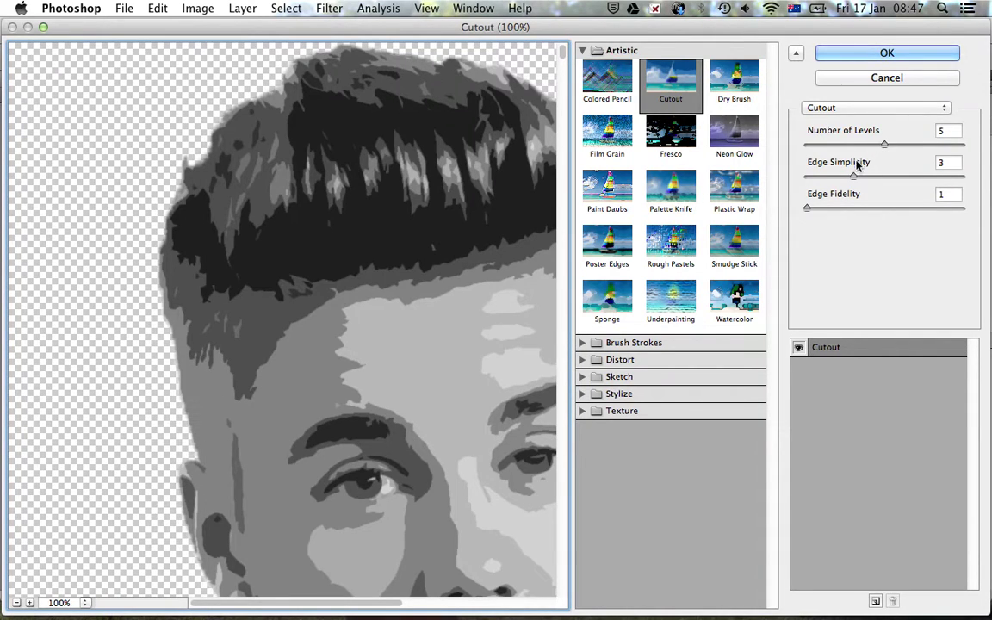
pyautogui.click(17, 604)
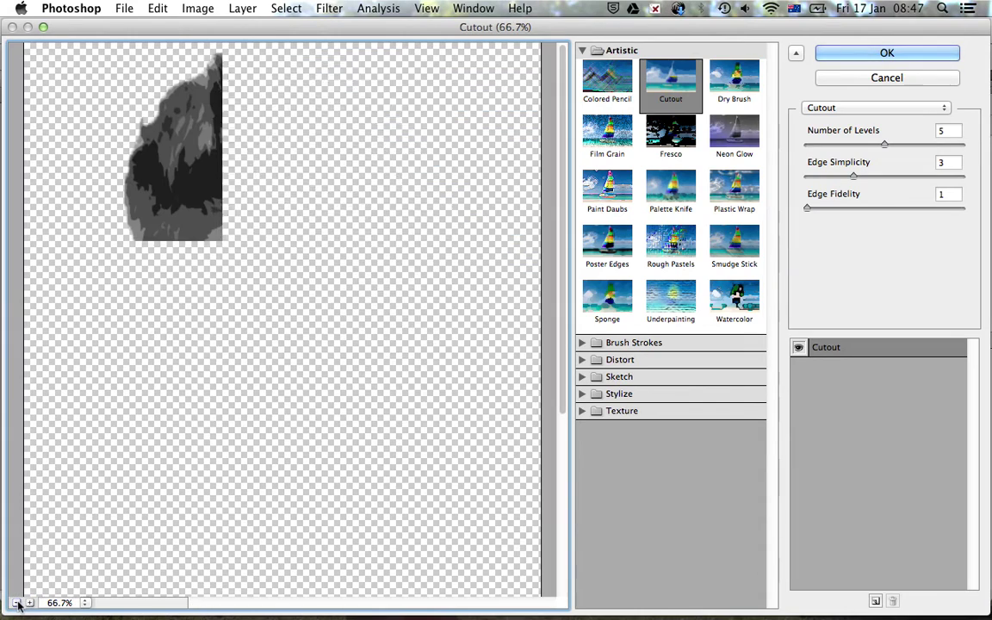
pyautogui.click(870, 176)
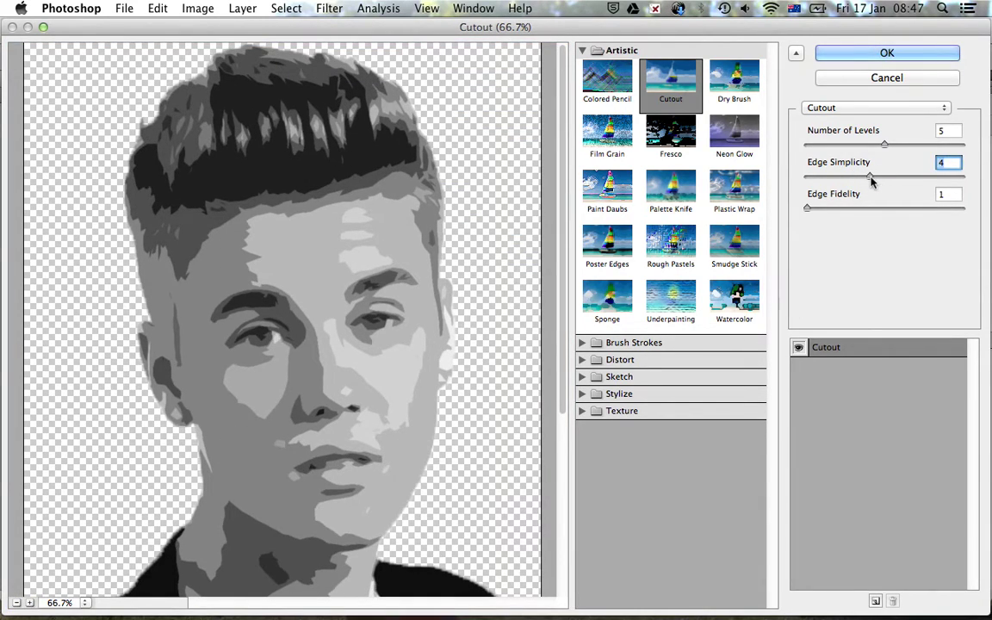
pyautogui.moveTo(808, 211)
pyautogui.mouseDown()
pyautogui.moveTo(891, 212)
pyautogui.moveTo(808, 211)
pyautogui.mouseUp()
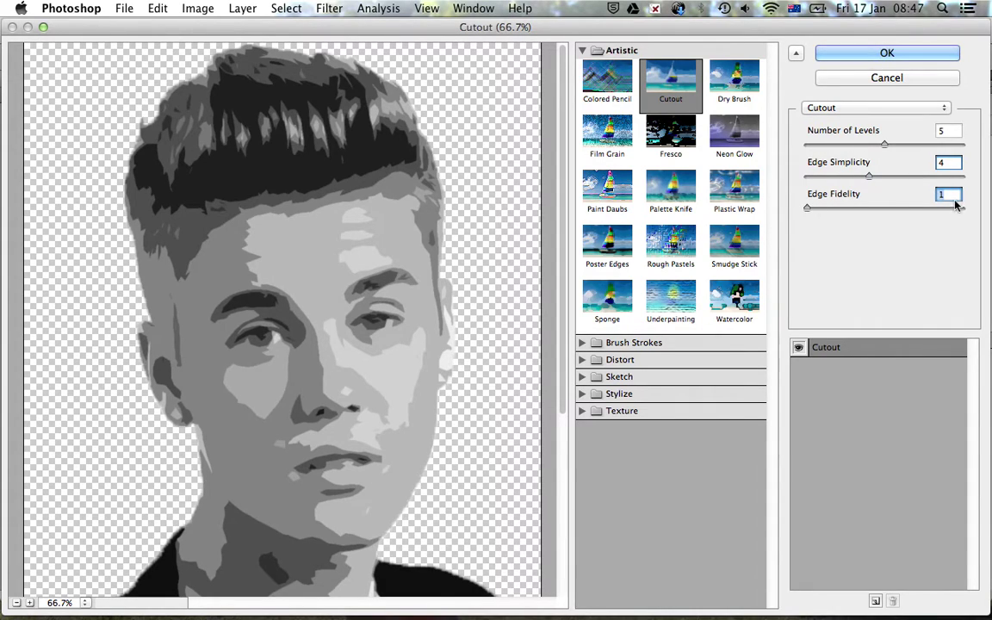
pyautogui.click(887, 54)
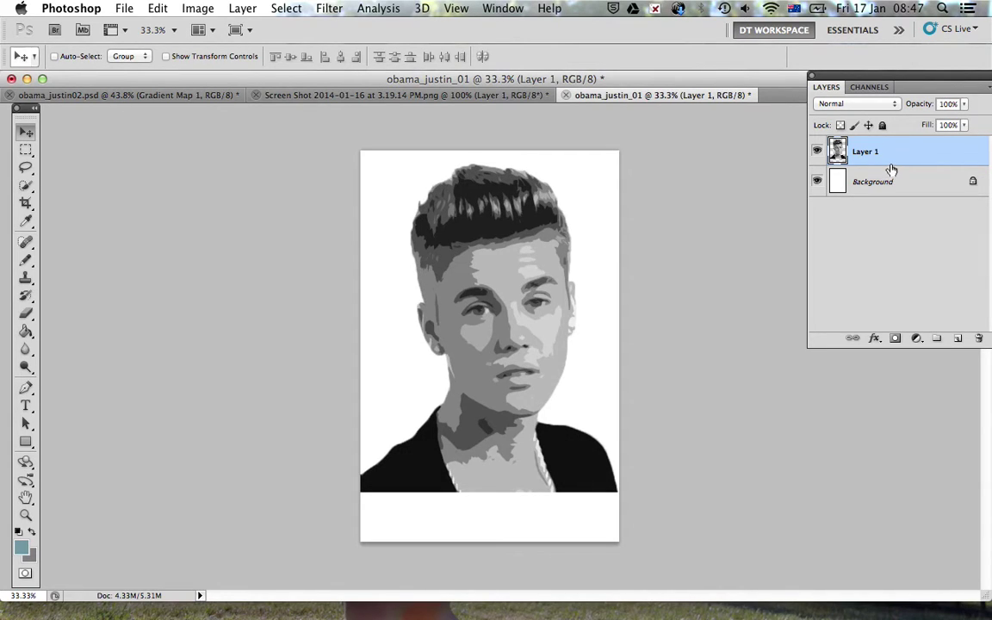
# Add a Posterize adjustment layer above the portrait and set its Levels to 5.
pyautogui.click(918, 341)
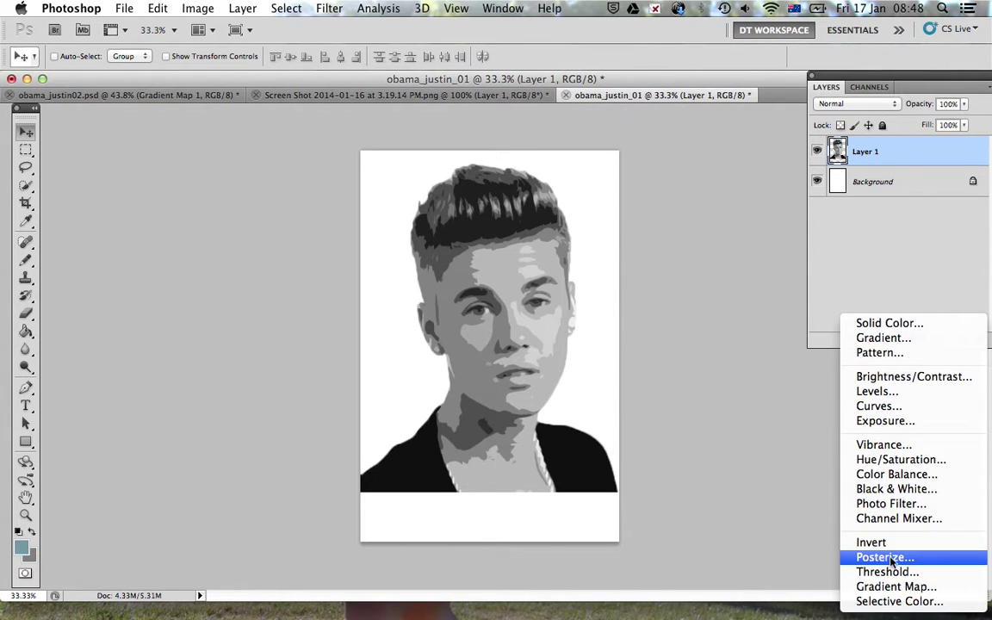
pyautogui.click(892, 560)
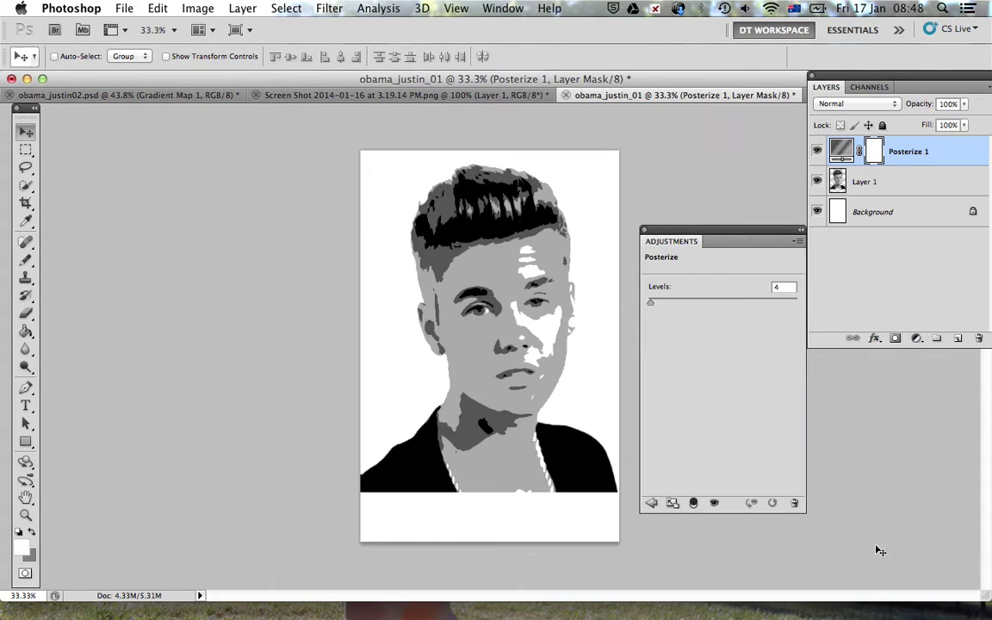
pyautogui.click(780, 287)
pyautogui.press('Up')
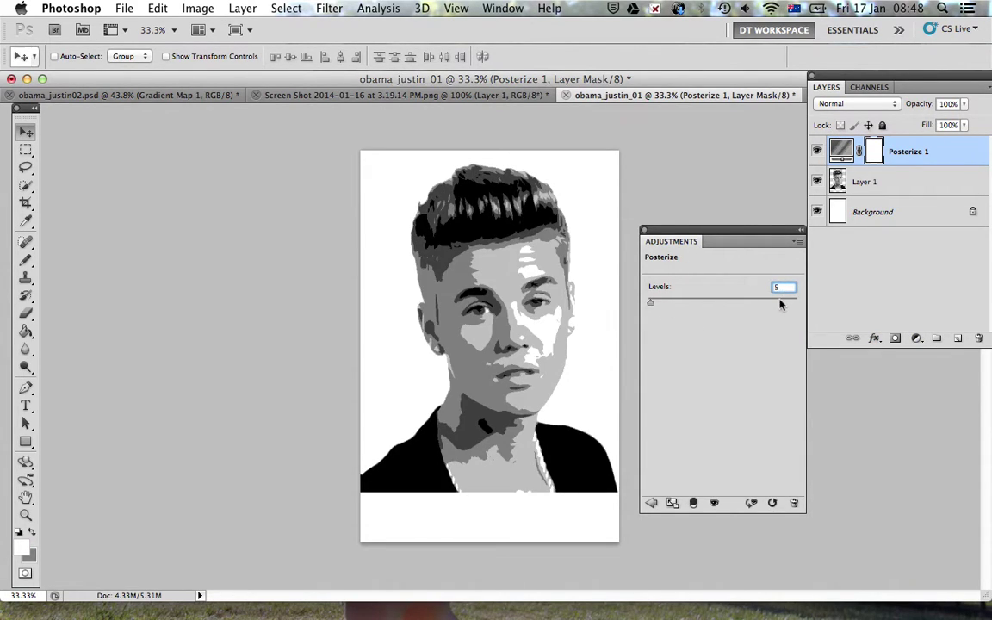
# Add a Gradient Map adjustment above the Posterize layer and open the colour of the gradient's starting stop for editing.
pyautogui.click(652, 505)
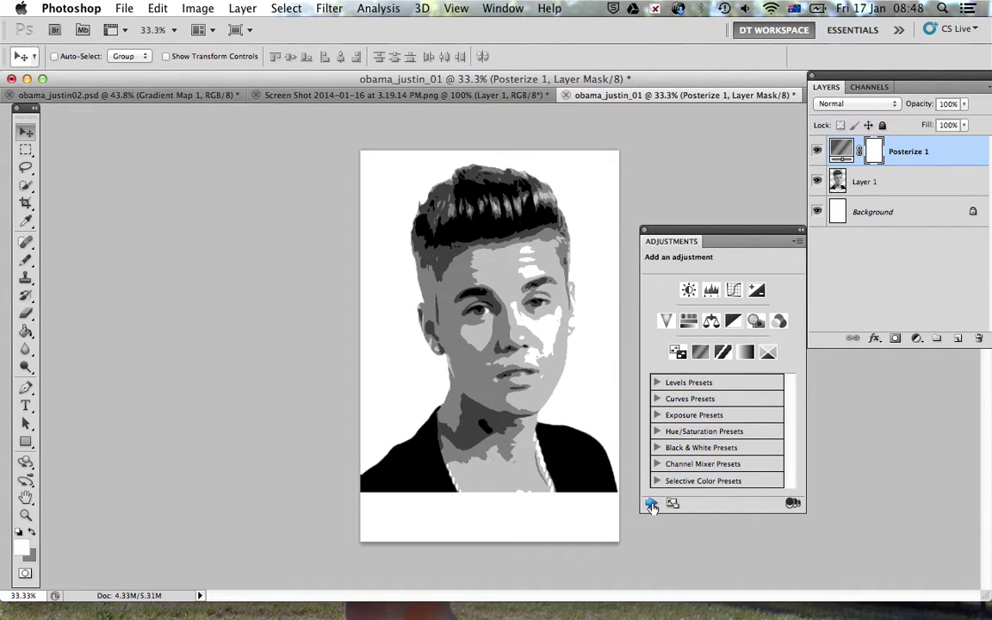
pyautogui.click(746, 353)
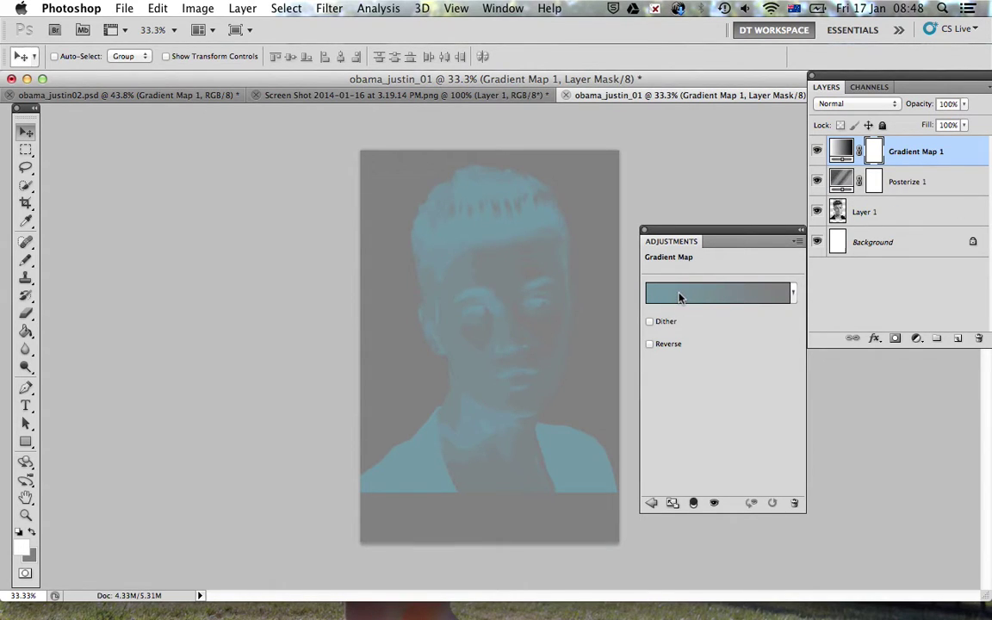
pyautogui.click(679, 297)
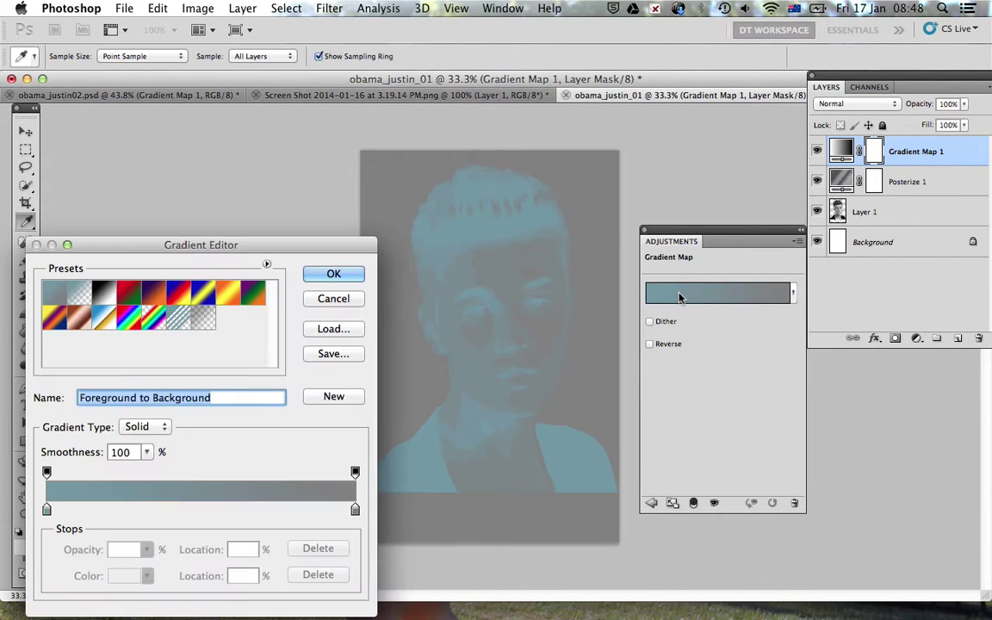
pyautogui.click(48, 508)
pyautogui.click(48, 510)
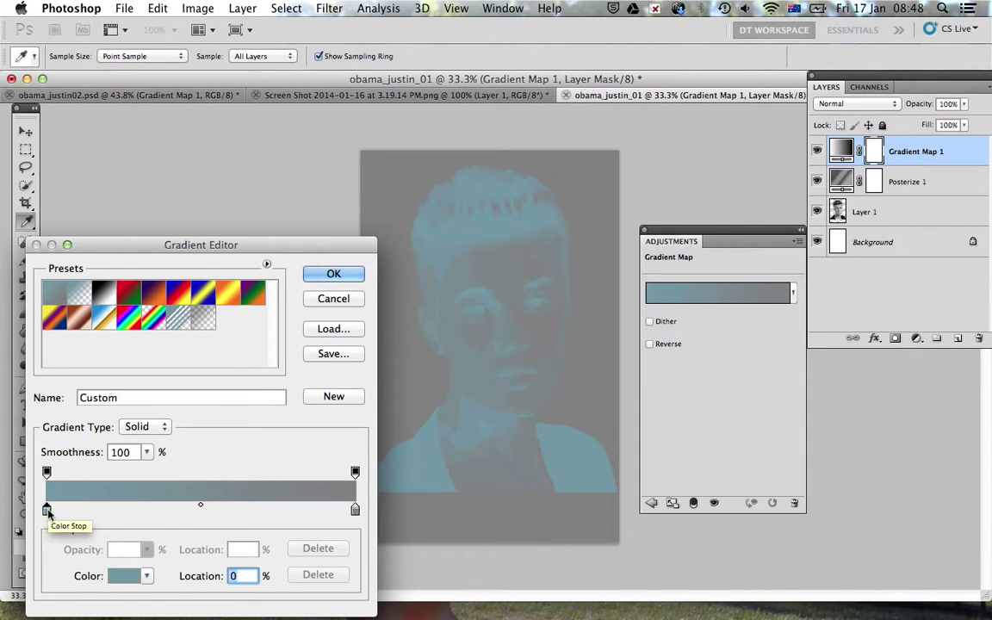
pyautogui.doubleClick(47, 510)
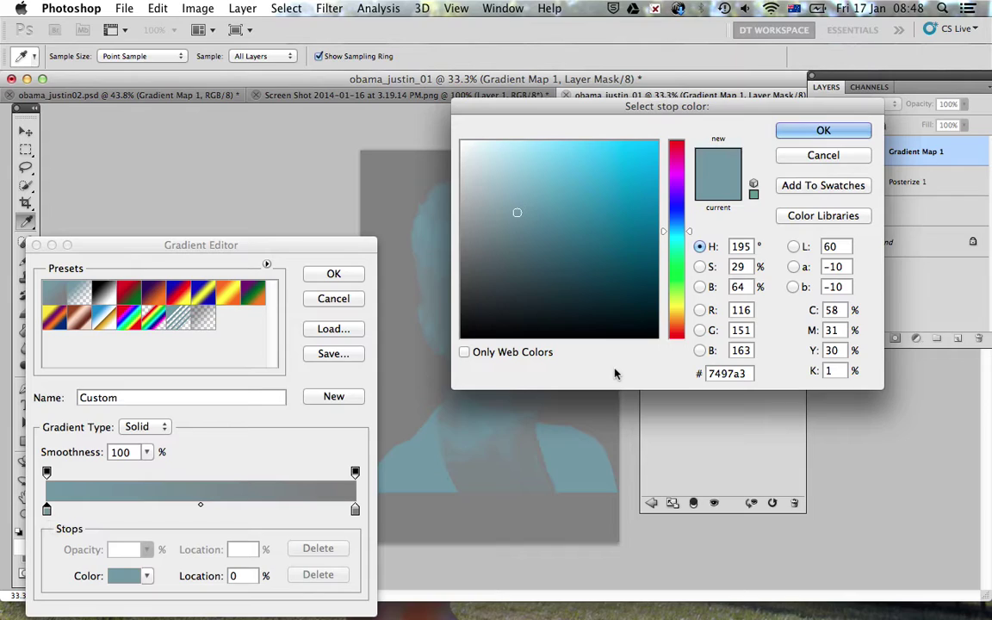
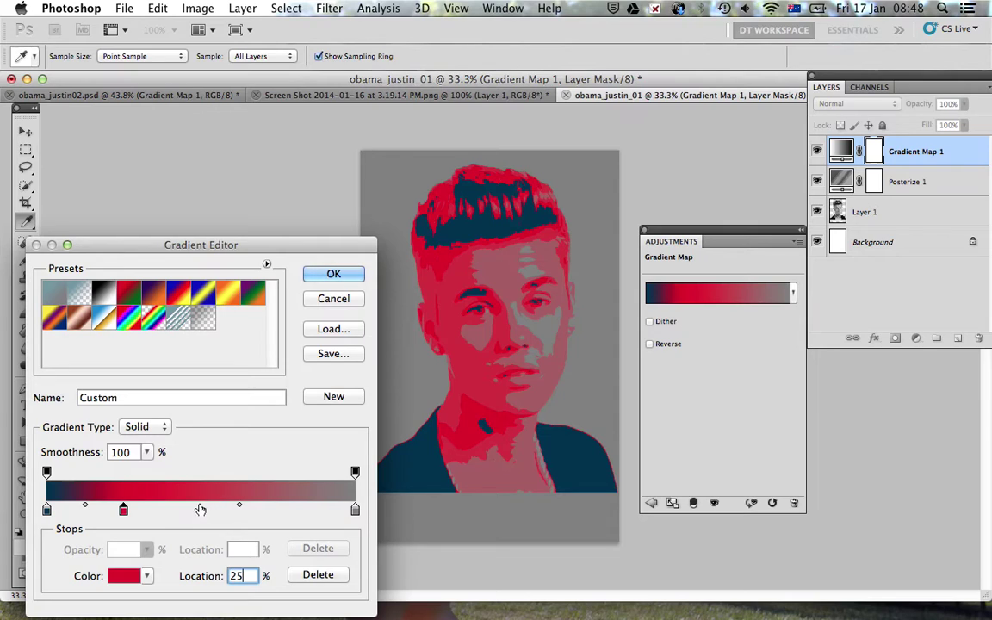
# Add a colour stop with hex colour 7498A4 to the gradient and place it at location 50%.
pyautogui.doubleClick(198, 509)
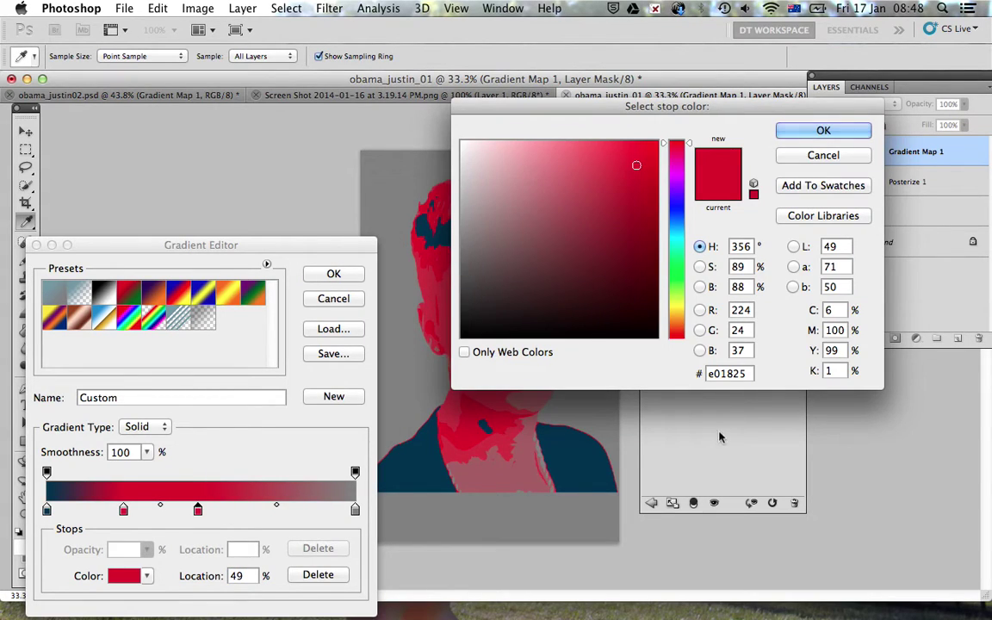
pyautogui.doubleClick(719, 374)
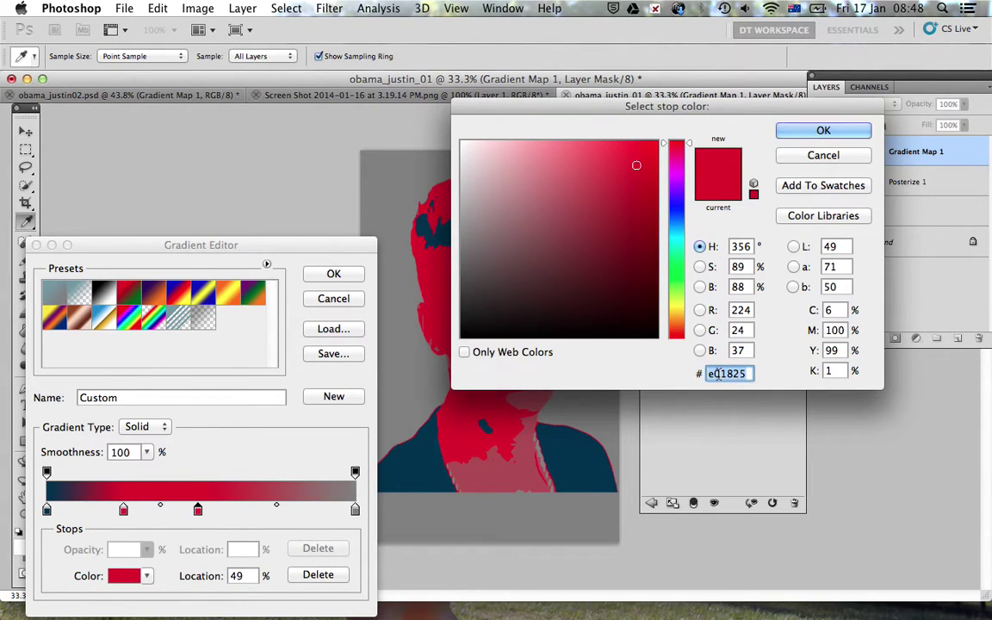
pyautogui.write('74')
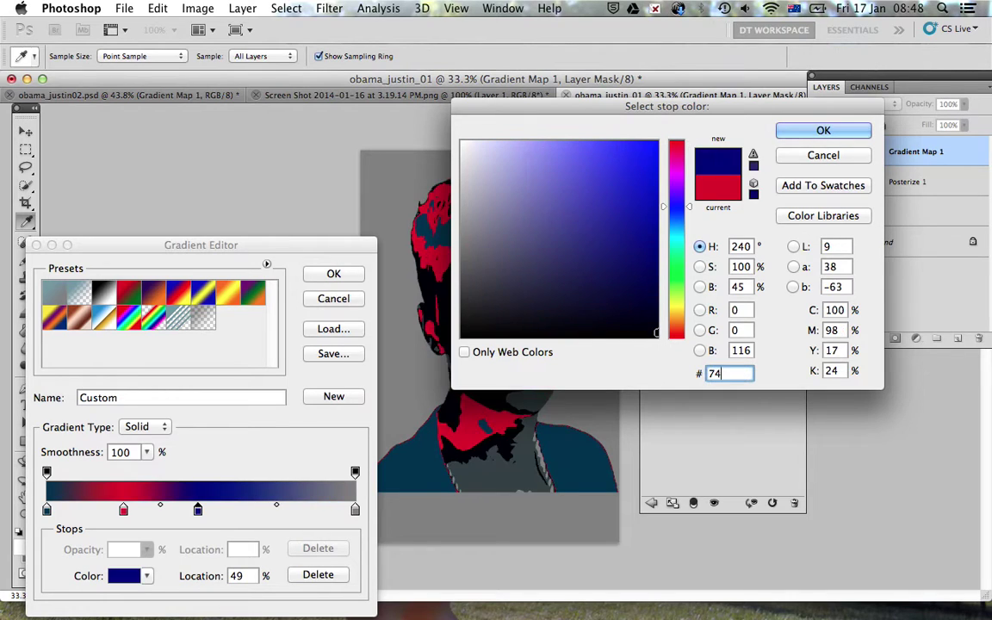
pyautogui.write('98A4')
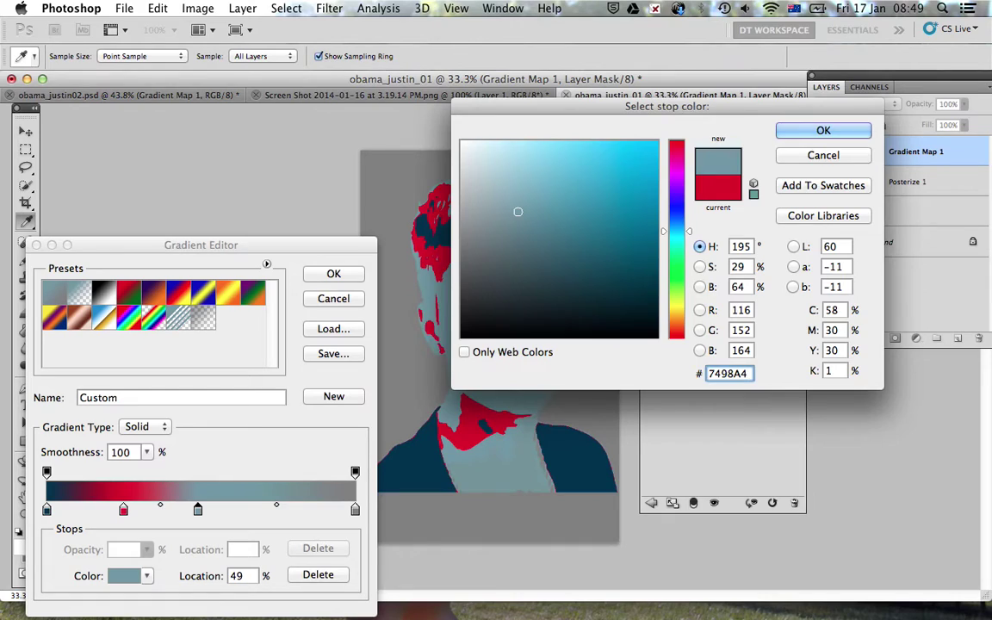
pyautogui.press('Return')
pyautogui.doubleClick(237, 575)
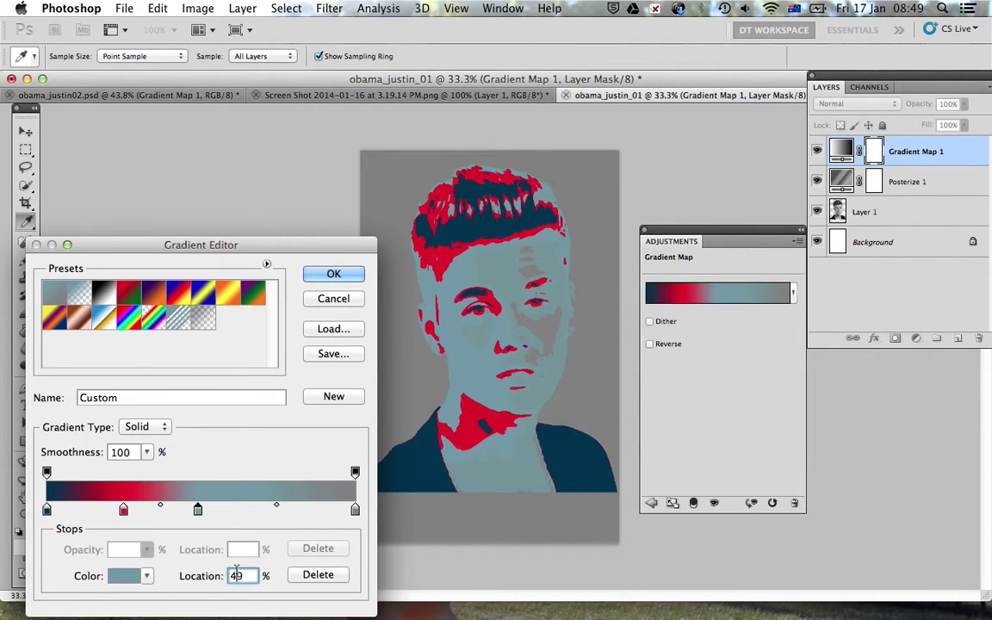
pyautogui.write('50')
# Add another gradient colour stop with hex colour fde5a9 and place it at location 75%.
pyautogui.click(270, 511)
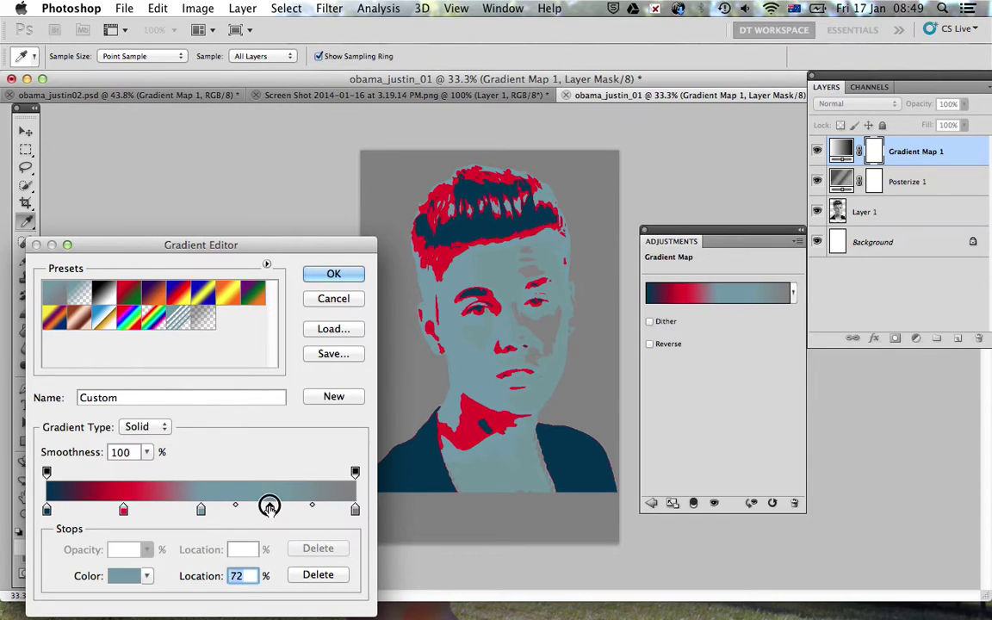
pyautogui.doubleClick(269, 510)
pyautogui.doubleClick(728, 373)
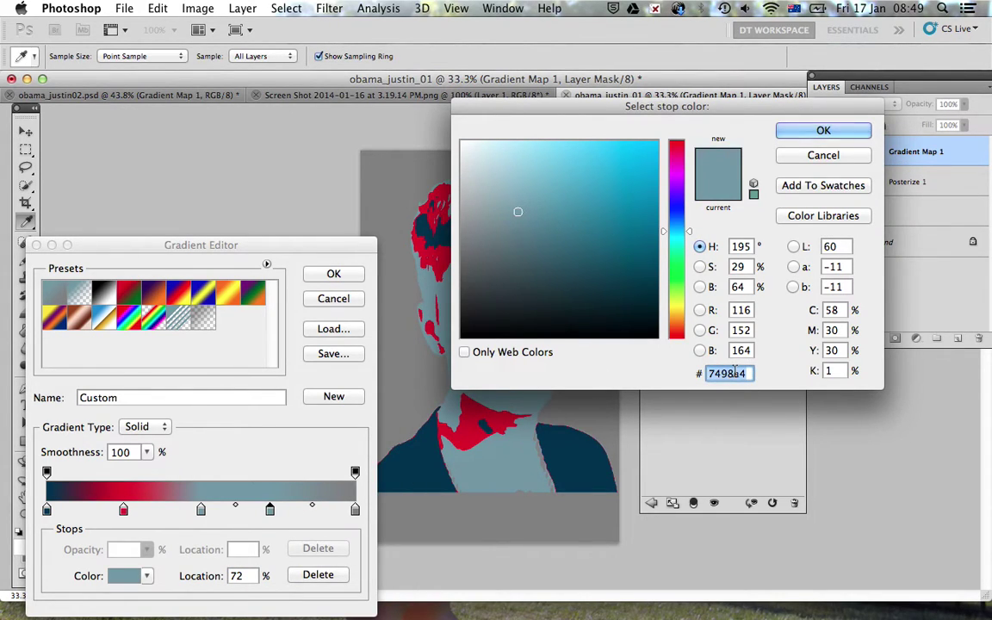
pyautogui.write('fde')
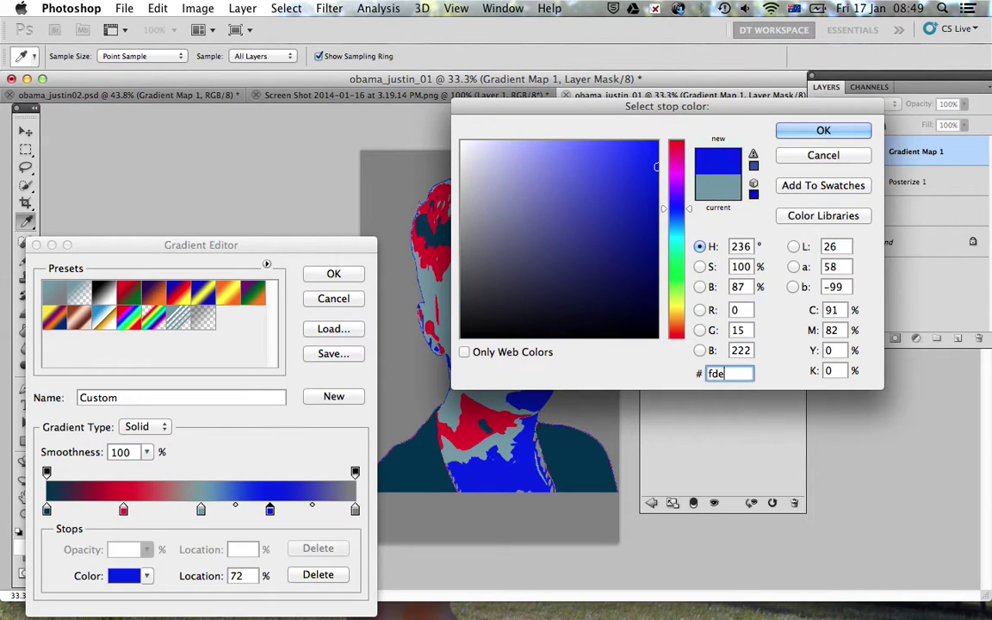
pyautogui.write('5a9')
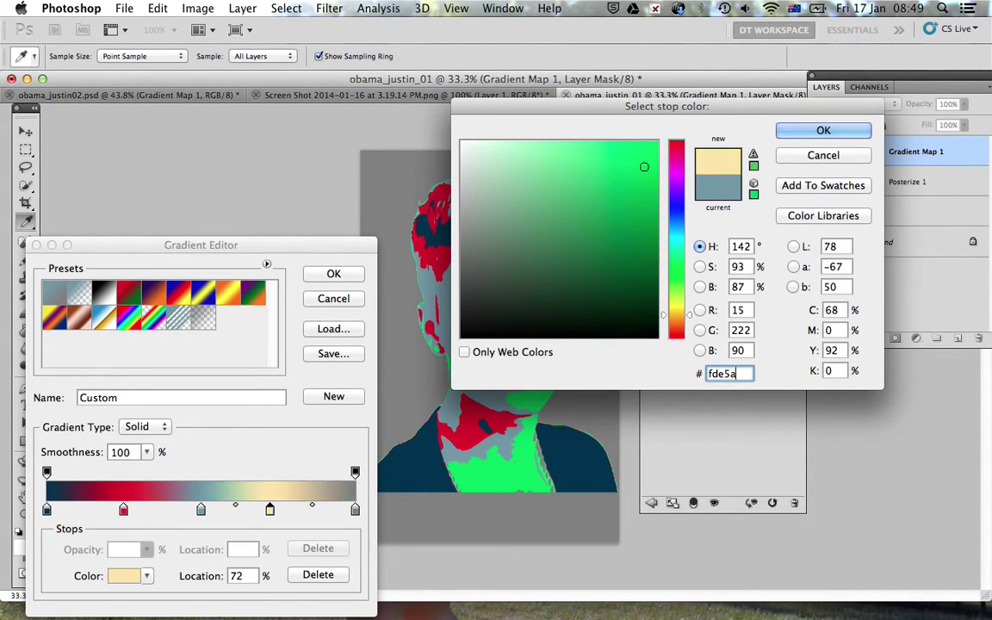
pyautogui.click(820, 133)
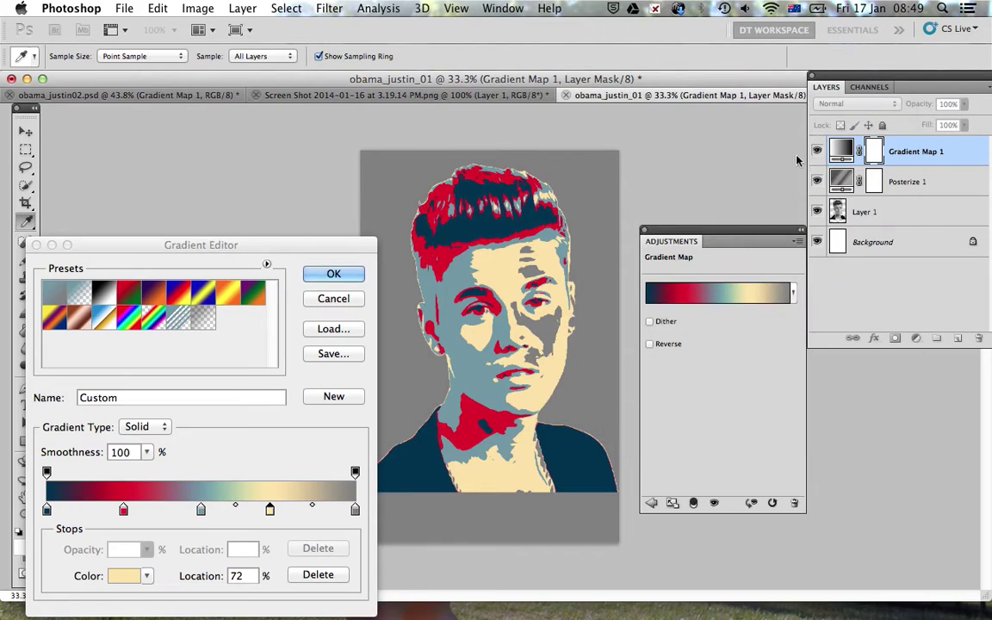
pyautogui.doubleClick(236, 575)
pyautogui.write('75')
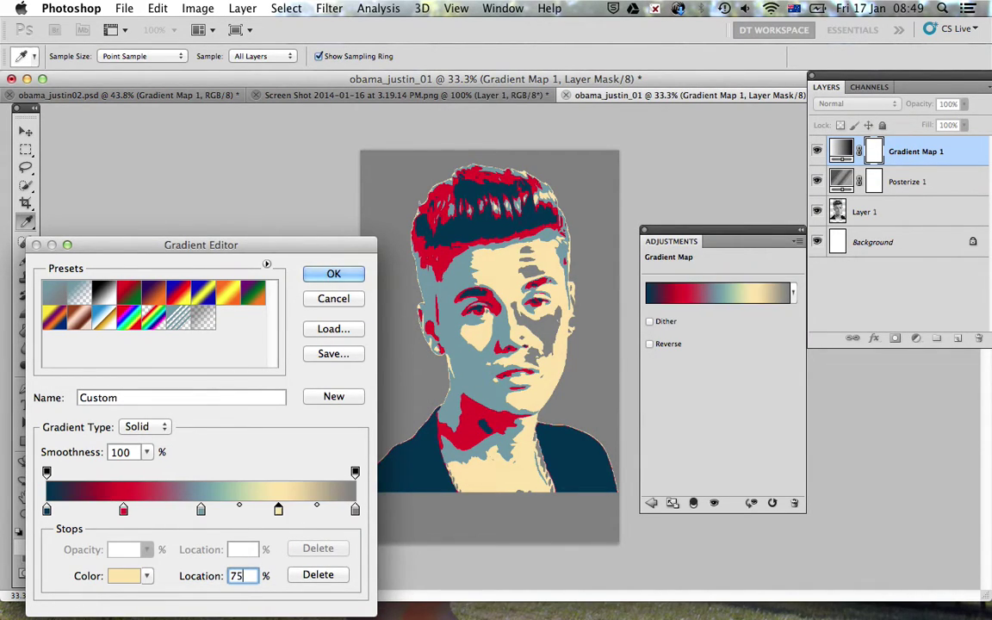
# Set the gradient's end stop at 100% to hex colour fde5a9 and apply the finished gradient to the Gradient Map.
pyautogui.click(355, 510)
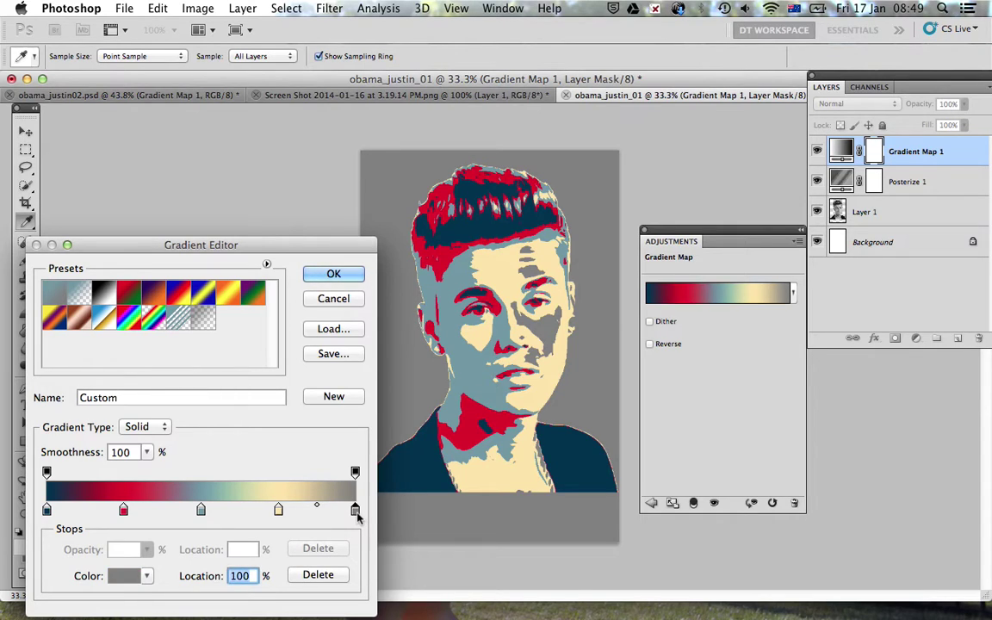
pyautogui.doubleClick(354, 510)
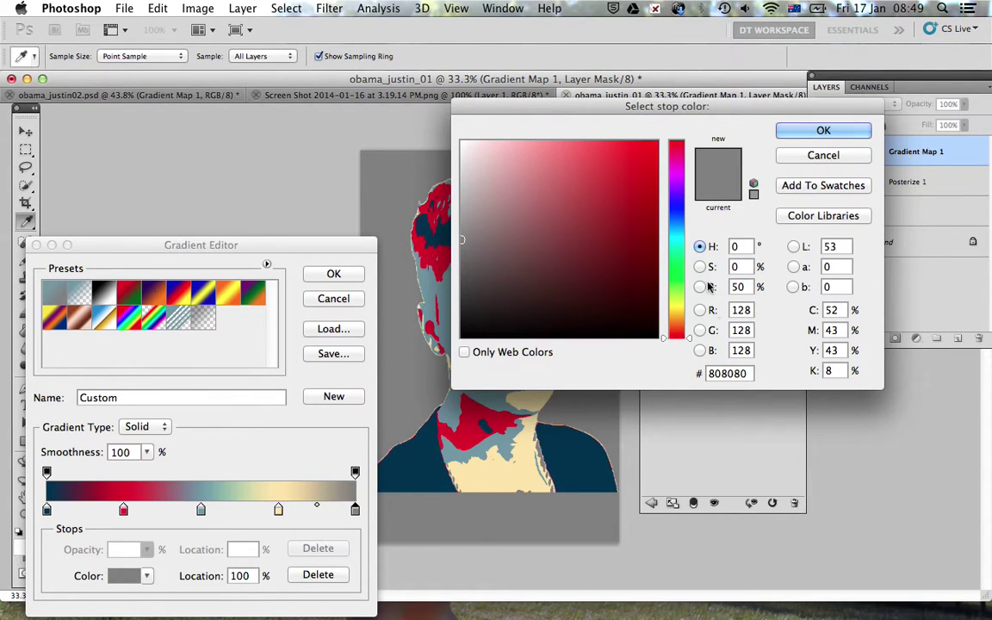
pyautogui.doubleClick(716, 373)
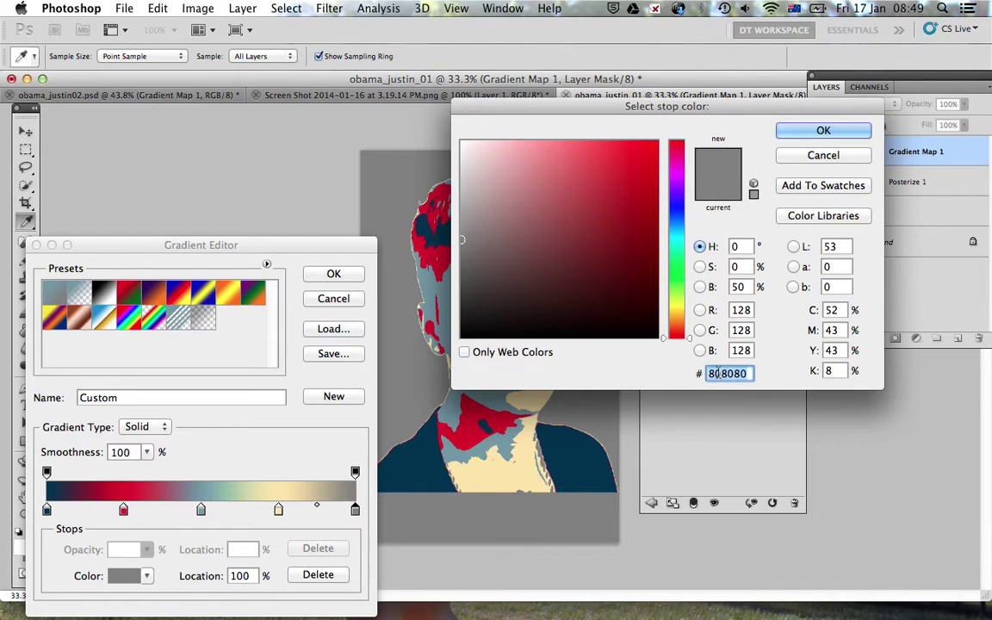
pyautogui.write('fde')
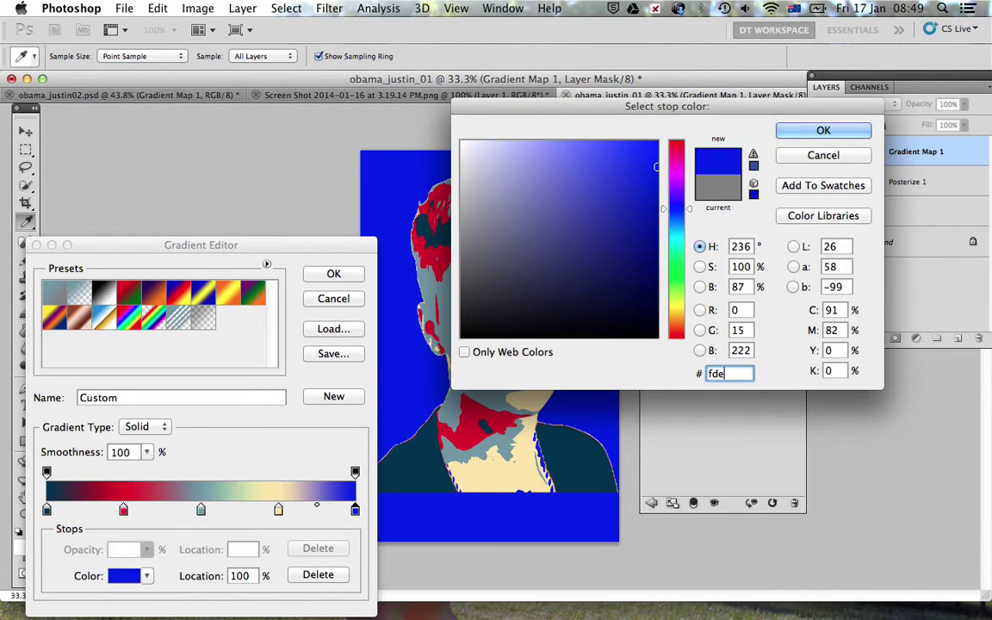
pyautogui.write('5a9')
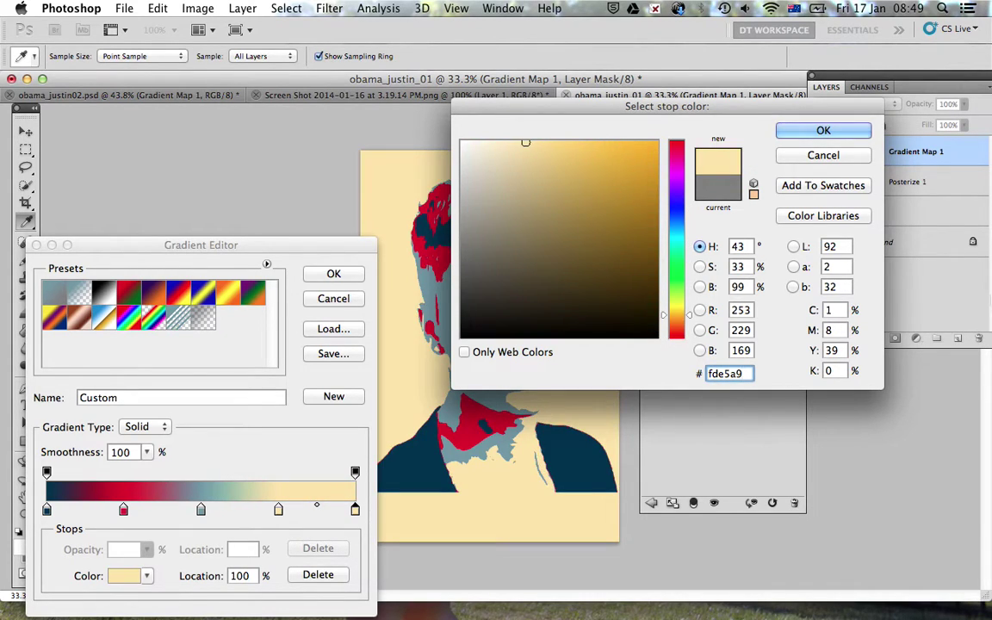
pyautogui.click(785, 134)
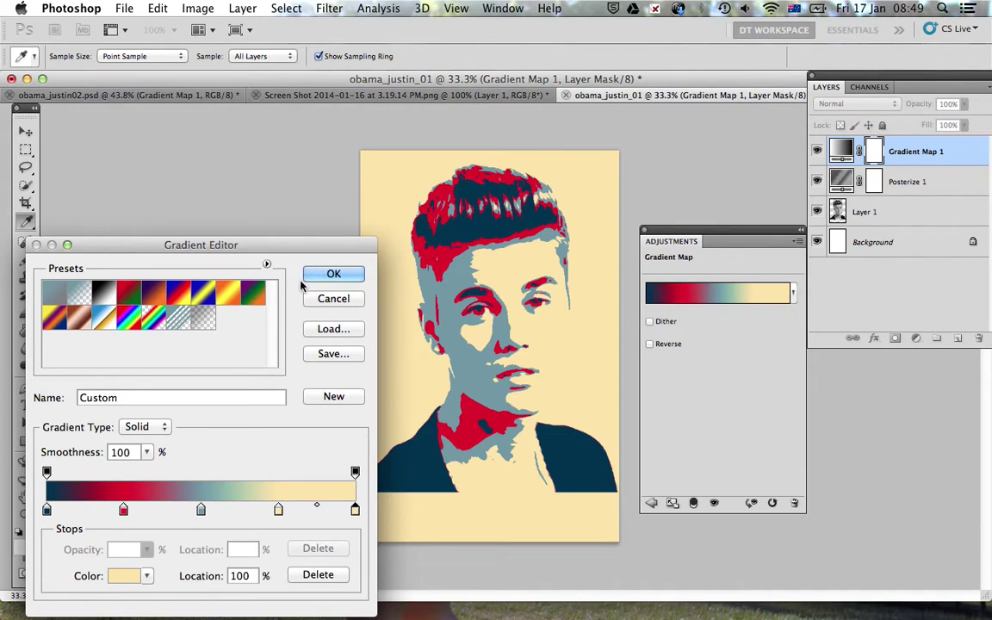
pyautogui.moveTo(130, 246); pyautogui.dragTo(244, 209)
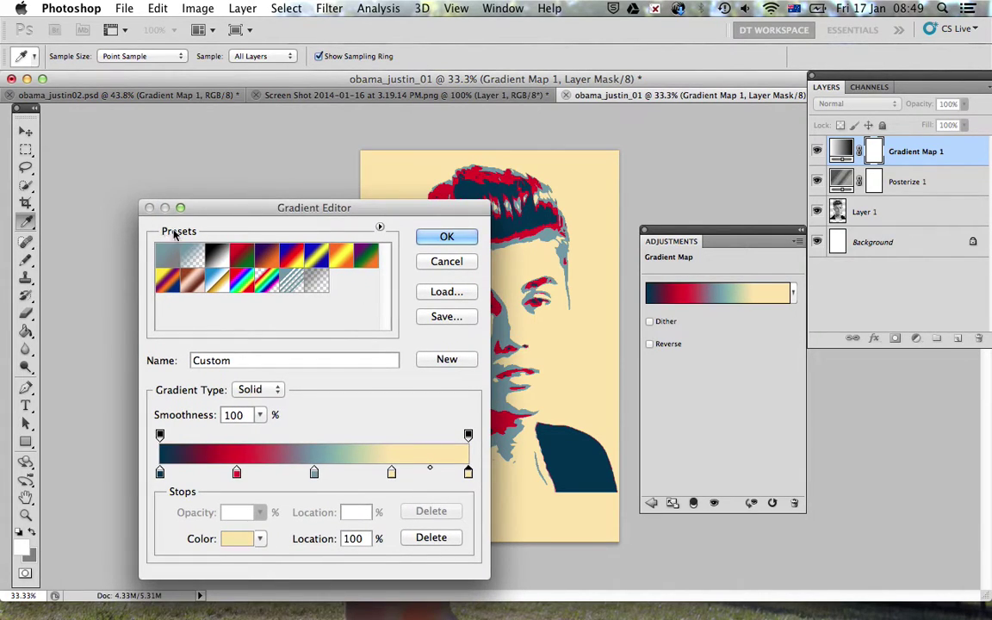
pyautogui.click(445, 237)
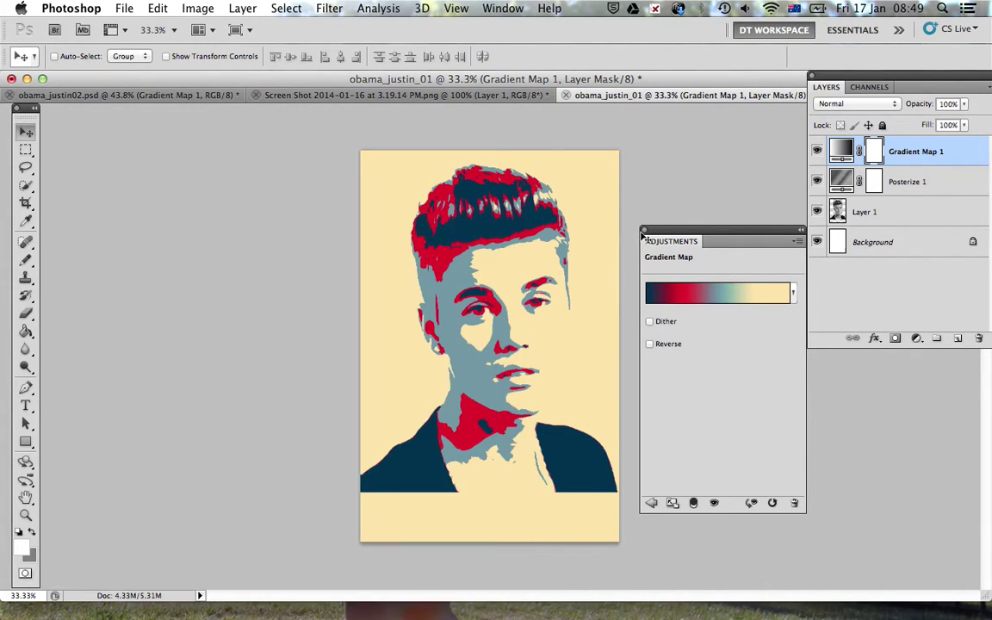
pyautogui.click(643, 231)
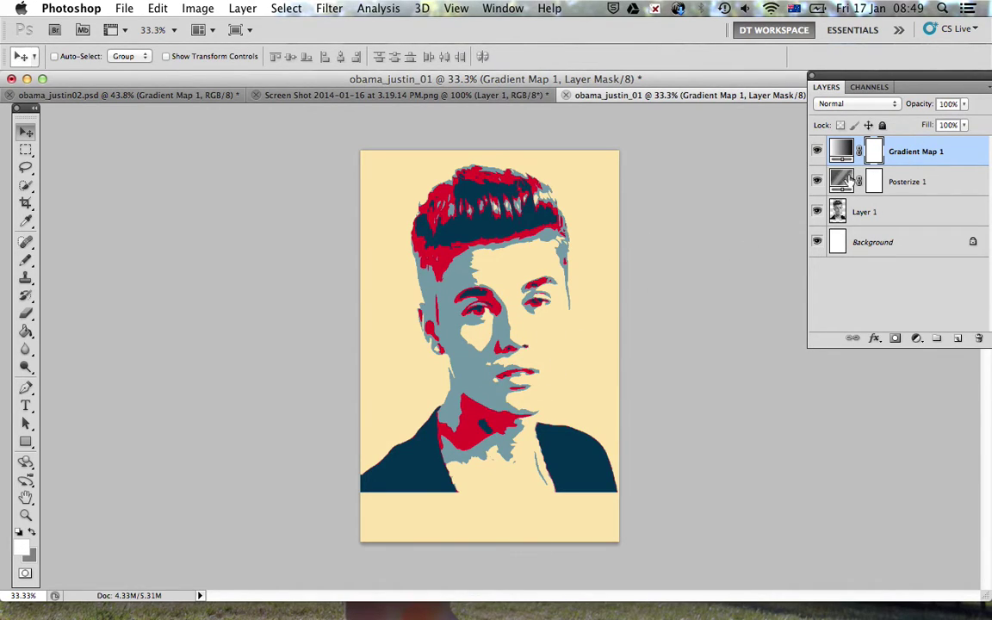
# Compare the portrait with and without the Gradient Map, leave that layer hidden, and check the Posterize layer's level setting.
pyautogui.click(818, 151)
pyautogui.click(818, 151)
pyautogui.click(818, 152)
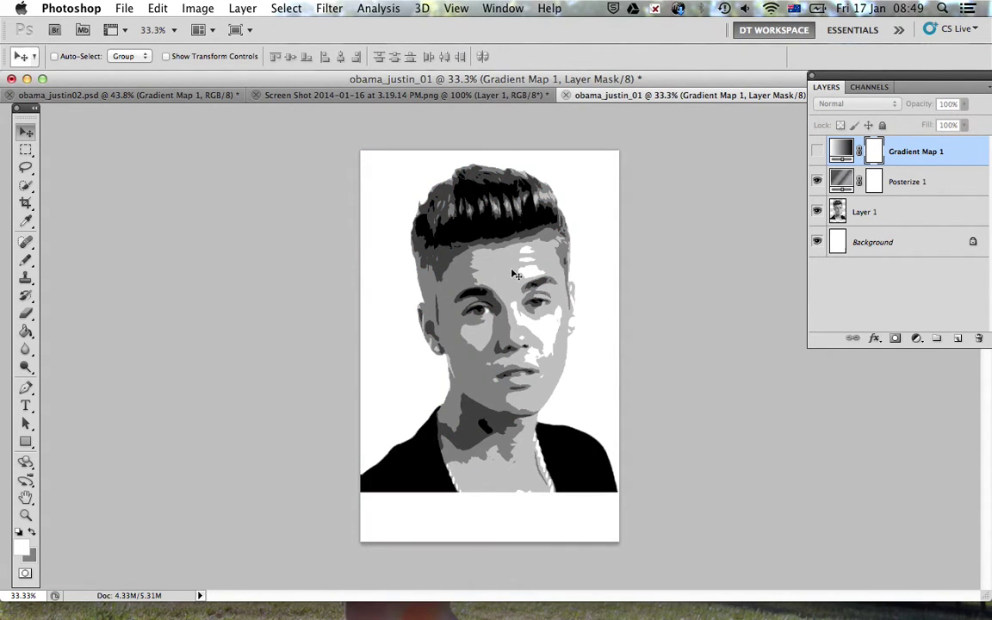
pyautogui.click(848, 182)
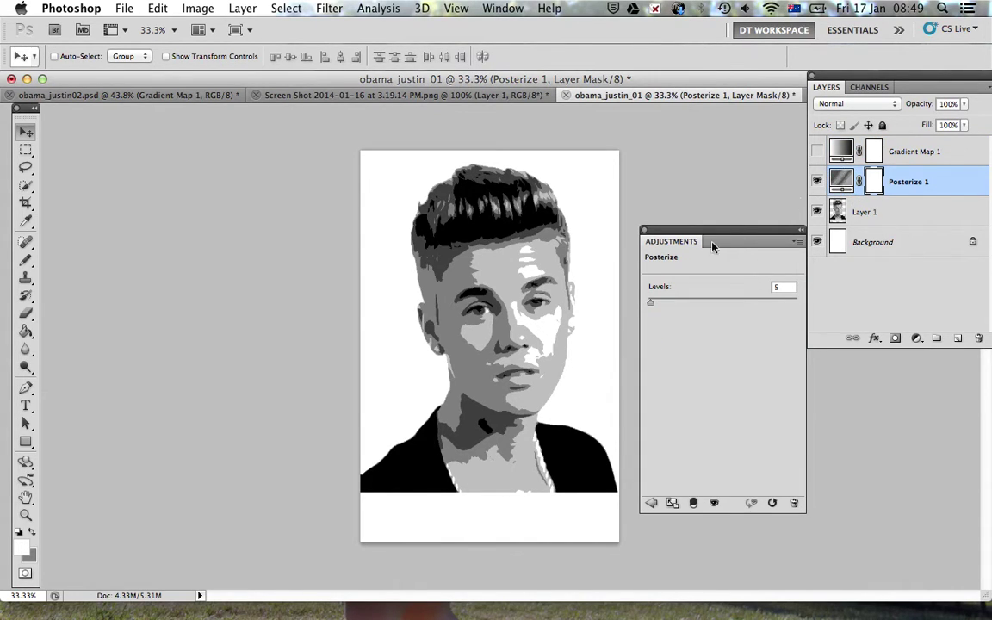
pyautogui.click(643, 232)
# Review the Gradient Map's colour stops, and hide the Posterize layer to view the Cutout-filtered portrait alone.
pyautogui.click(846, 148)
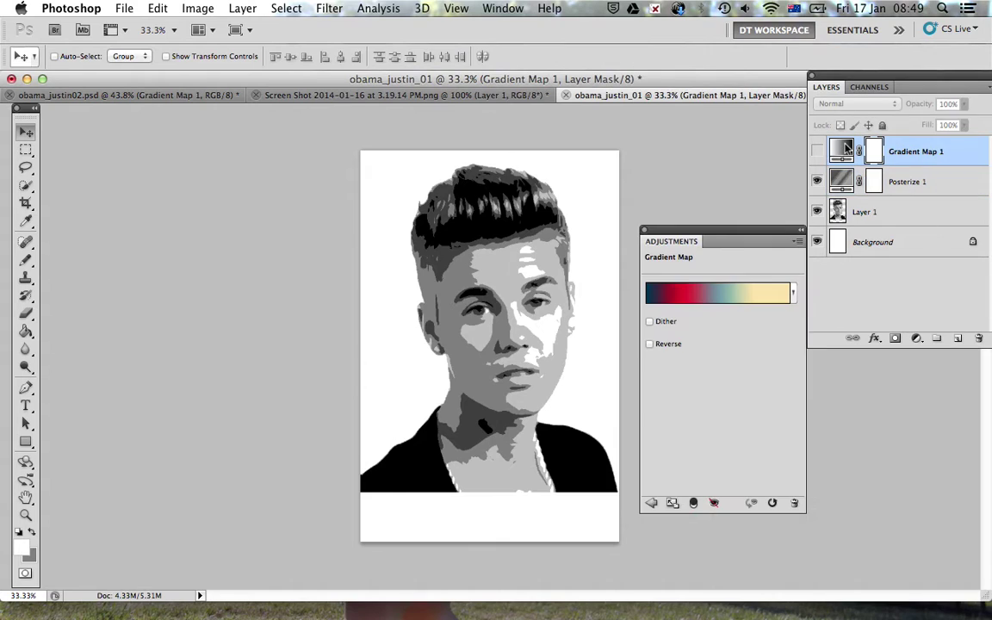
pyautogui.click(730, 294)
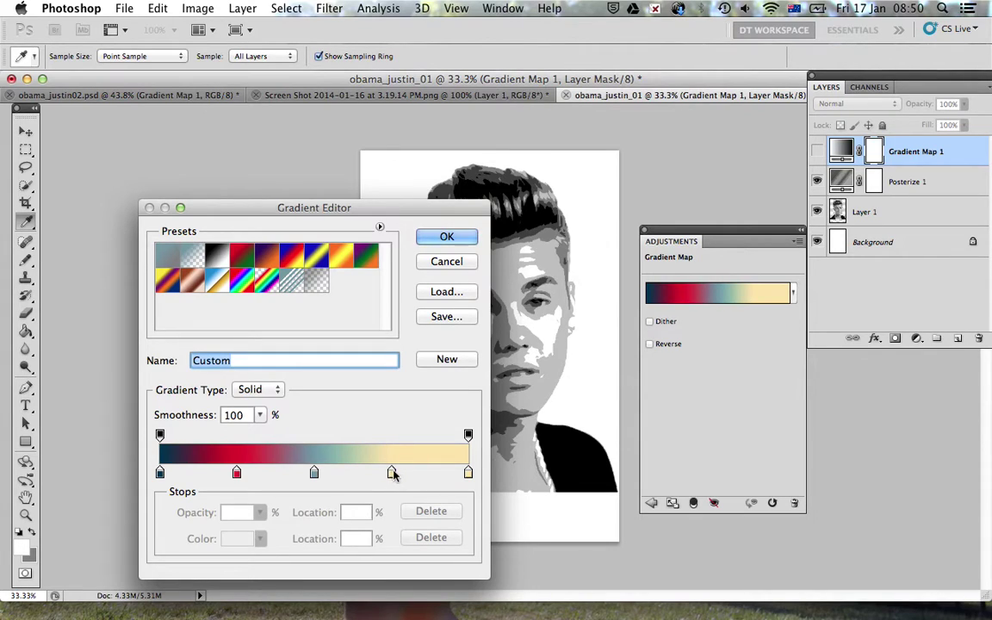
pyautogui.click(447, 236)
pyautogui.click(644, 232)
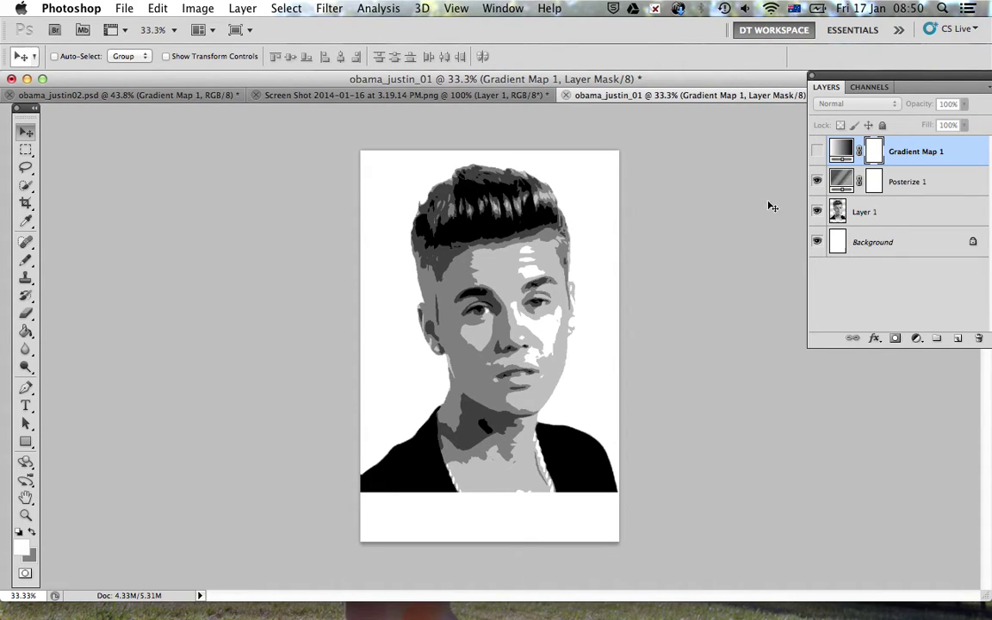
pyautogui.click(817, 182)
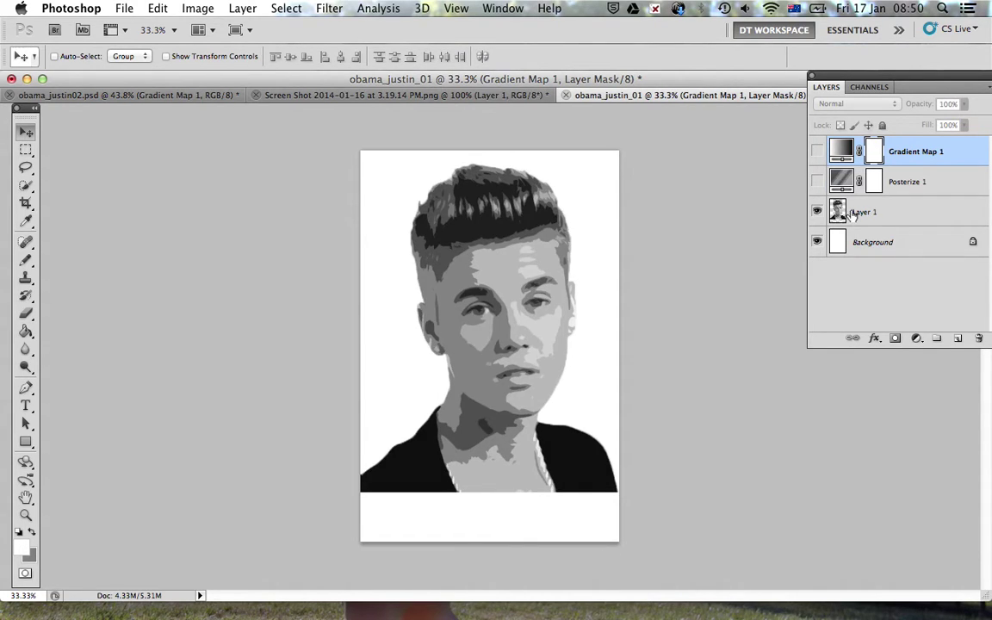
# Select Layer 1's light grey skin tone with the Magic Wand, and add a new layer above it masked to that selection.
pyautogui.click(855, 214)
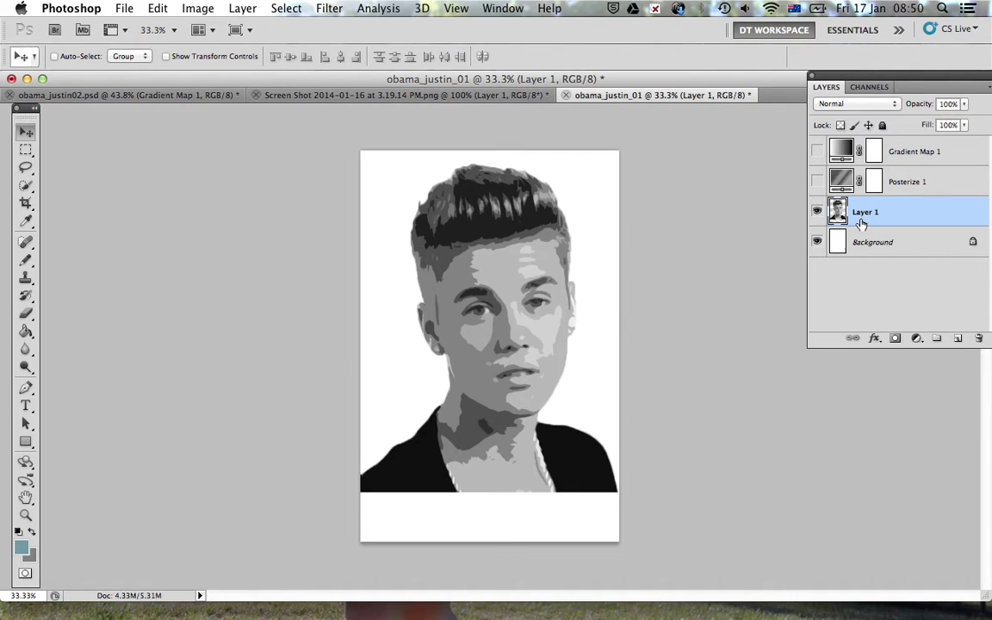
pyautogui.moveTo(26, 184); pyautogui.dragTo(71, 203)
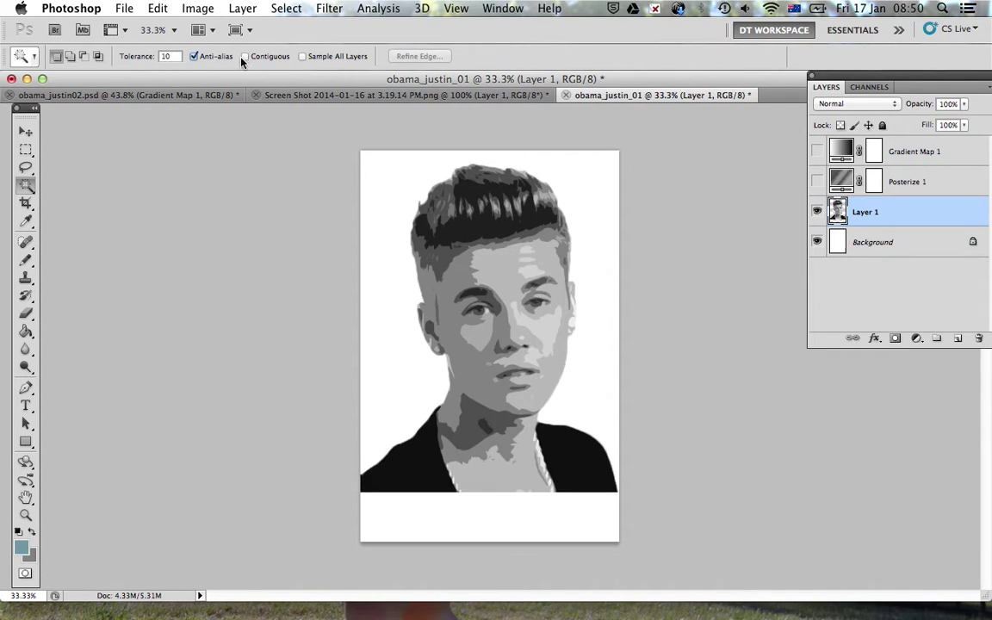
pyautogui.click(503, 273)
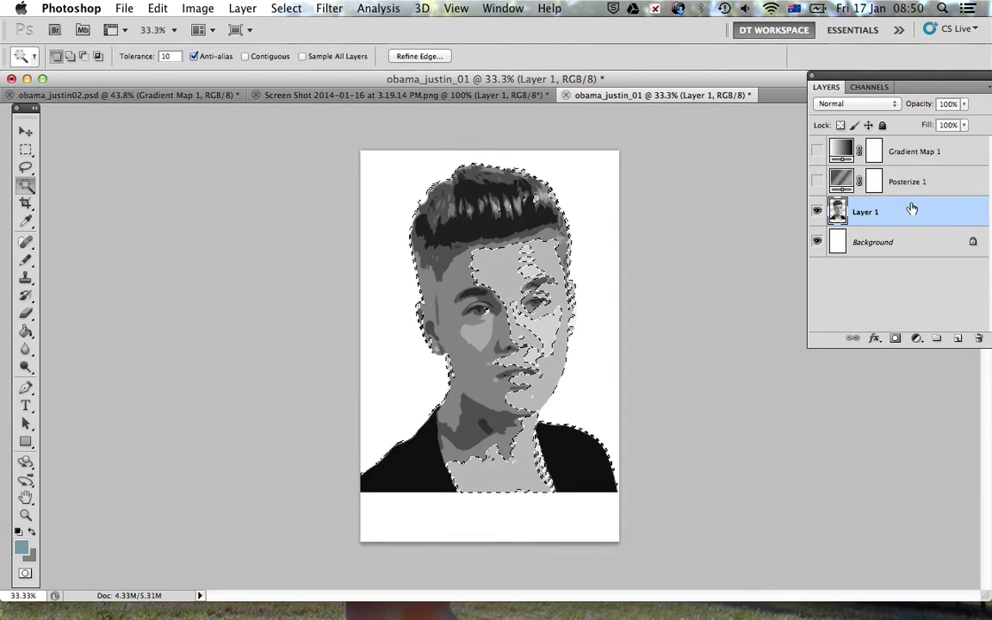
pyautogui.click(957, 338)
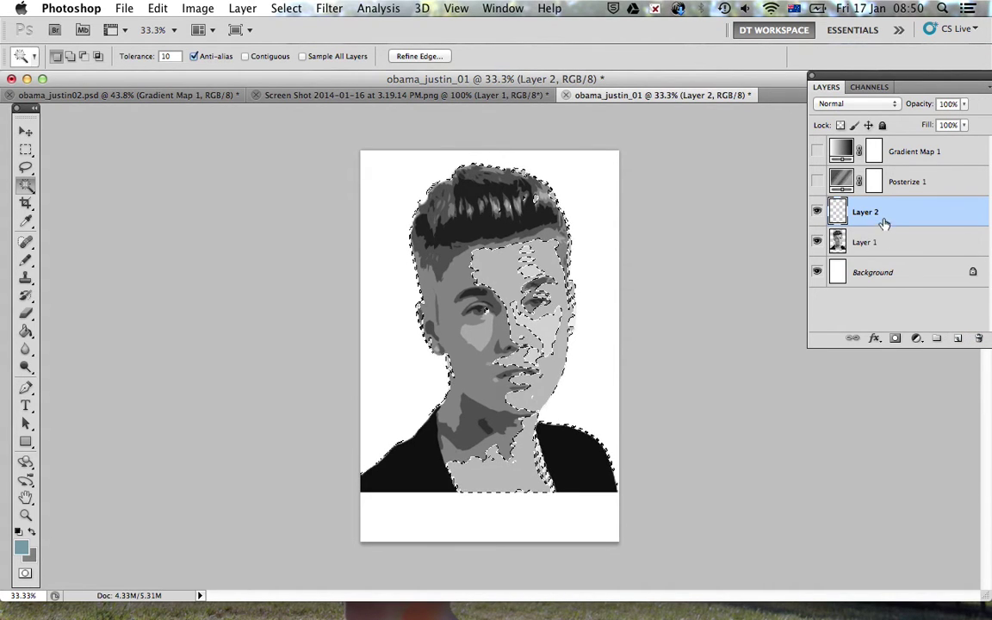
pyautogui.click(895, 339)
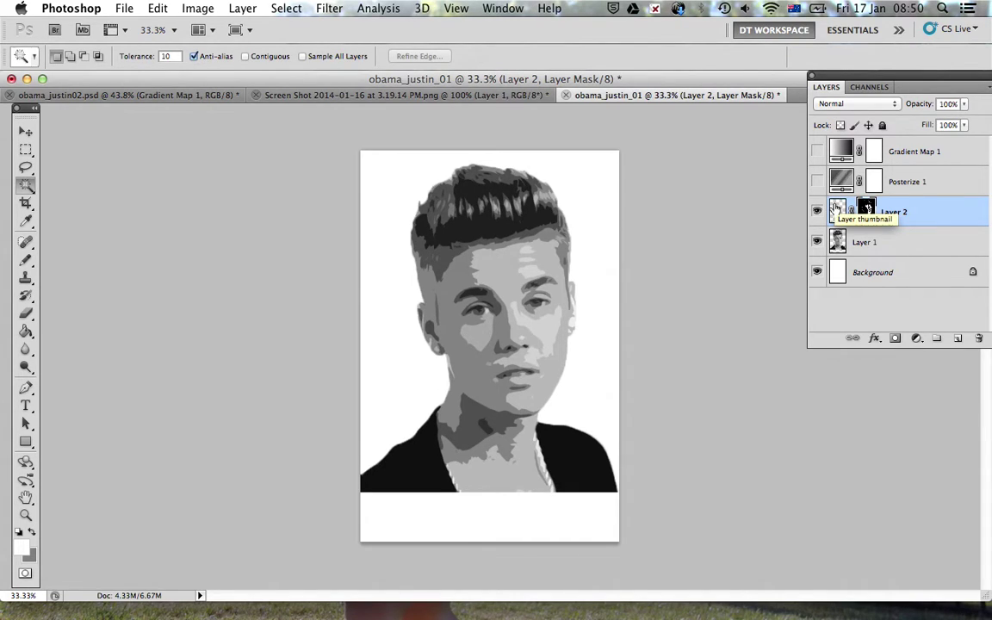
# Set the background colour to a neutral grey with 50% brightness, hex 808080.
pyautogui.click(32, 562)
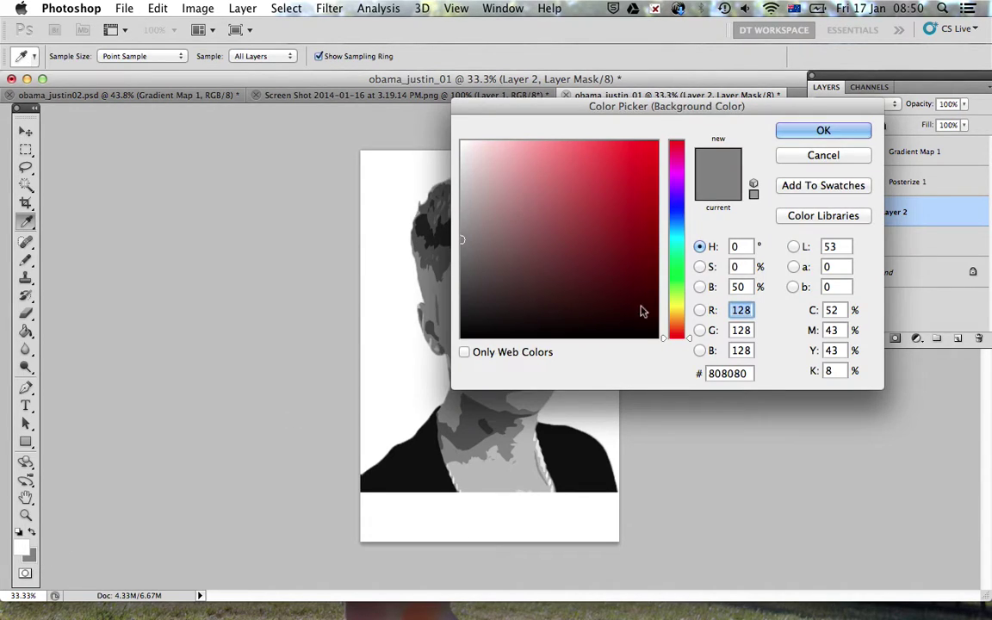
pyautogui.click(700, 287)
pyautogui.click(699, 247)
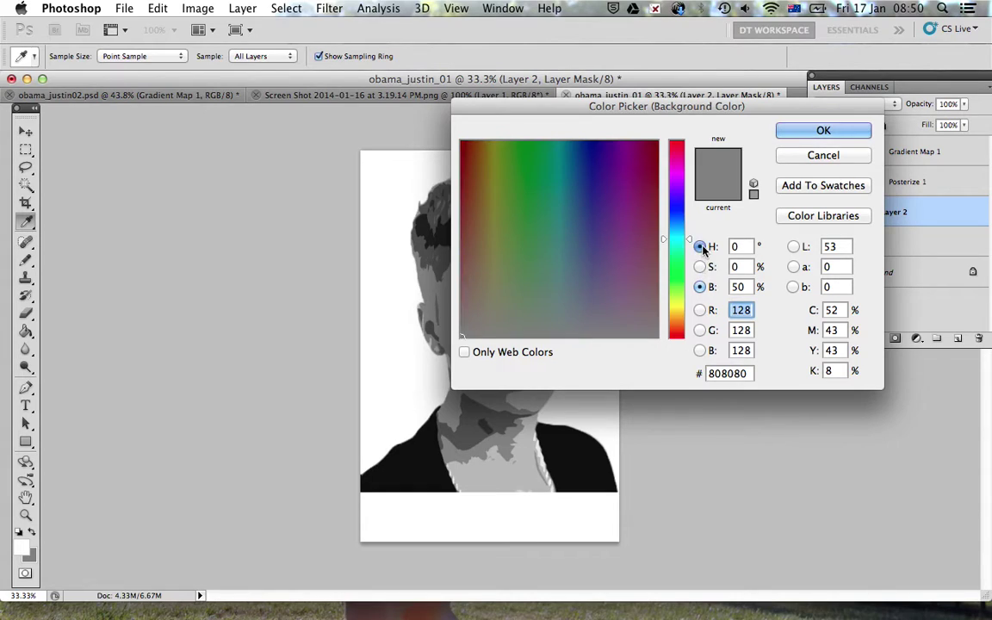
pyautogui.click(745, 290)
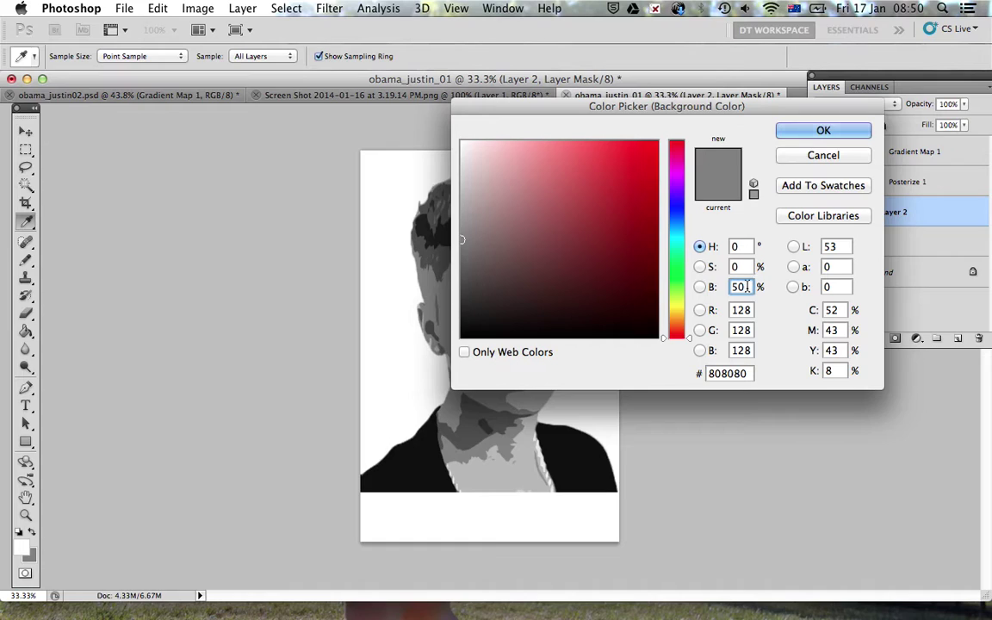
pyautogui.click(815, 131)
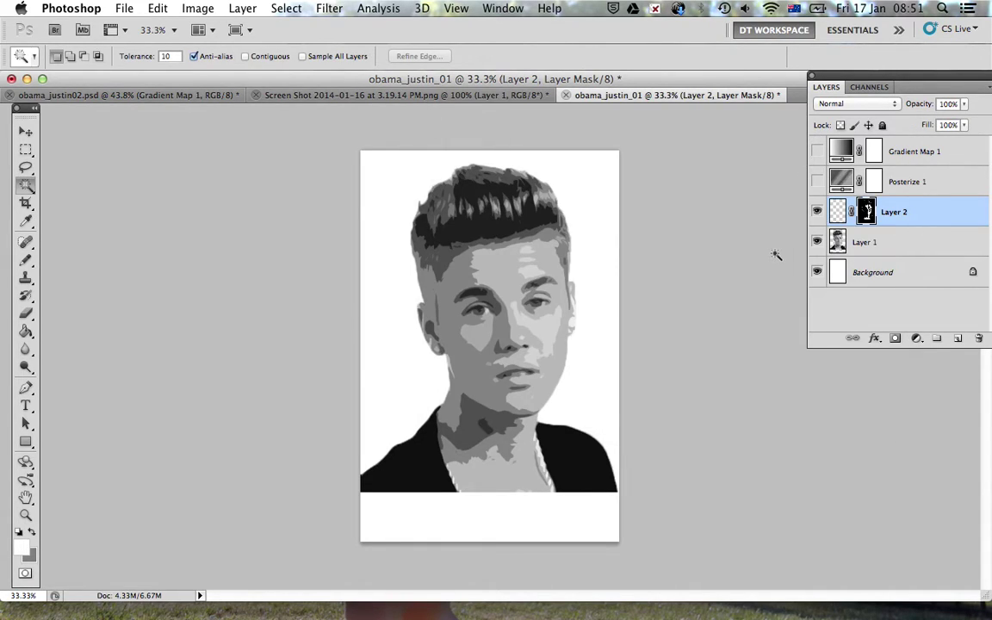
# Fill Layer 2 itself, rather than its mask, with the 50% grey background colour.
pyautogui.hotkey('alt', 'BackSpace')
pyautogui.press('super+z')
pyautogui.click(838, 211)
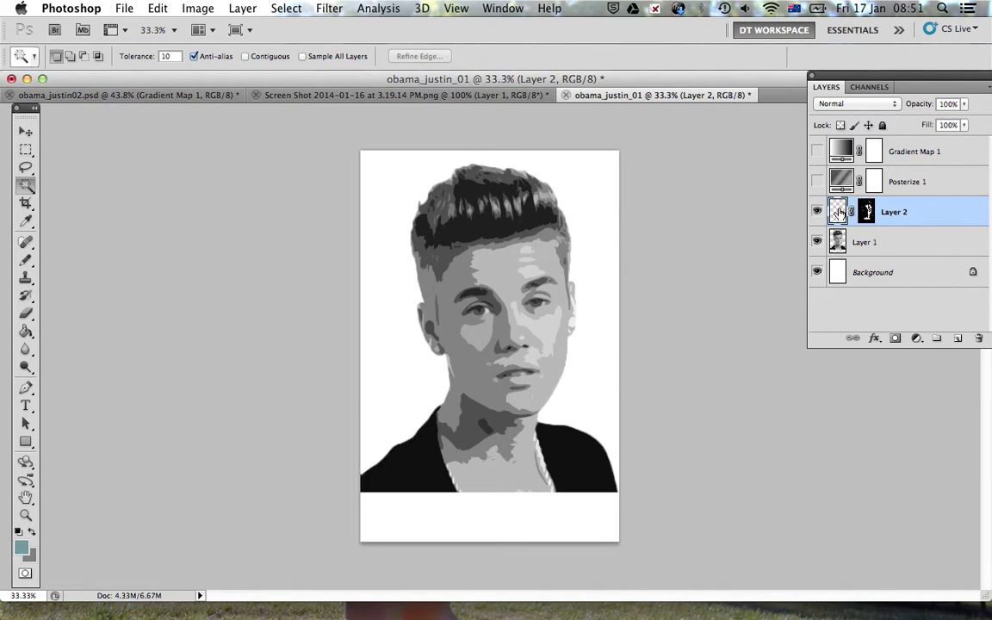
pyautogui.hotkey('alt', 'BackSpace')
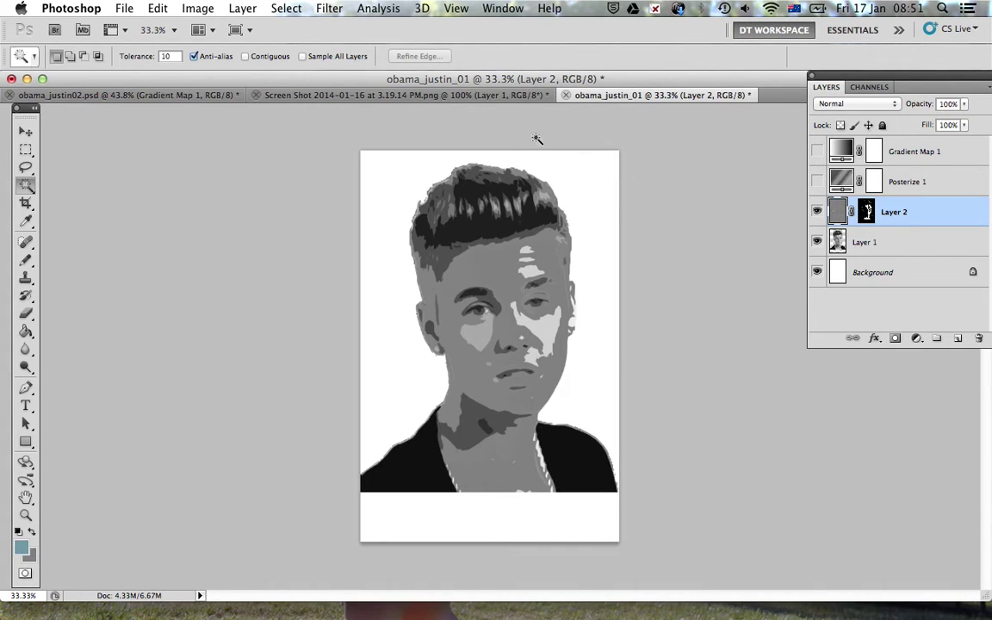
# Apply the Halftone Pattern sketch filter to Layer 2 with size 1, contrast 50 and the Line pattern type.
pyautogui.click(328, 9)
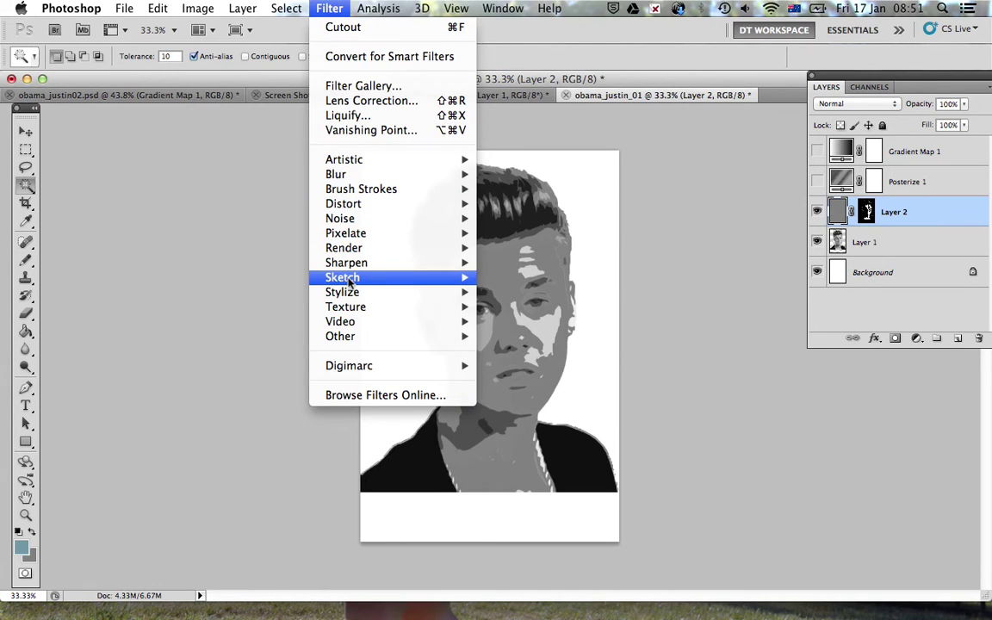
pyautogui.moveTo(349, 280)
pyautogui.click(538, 365)
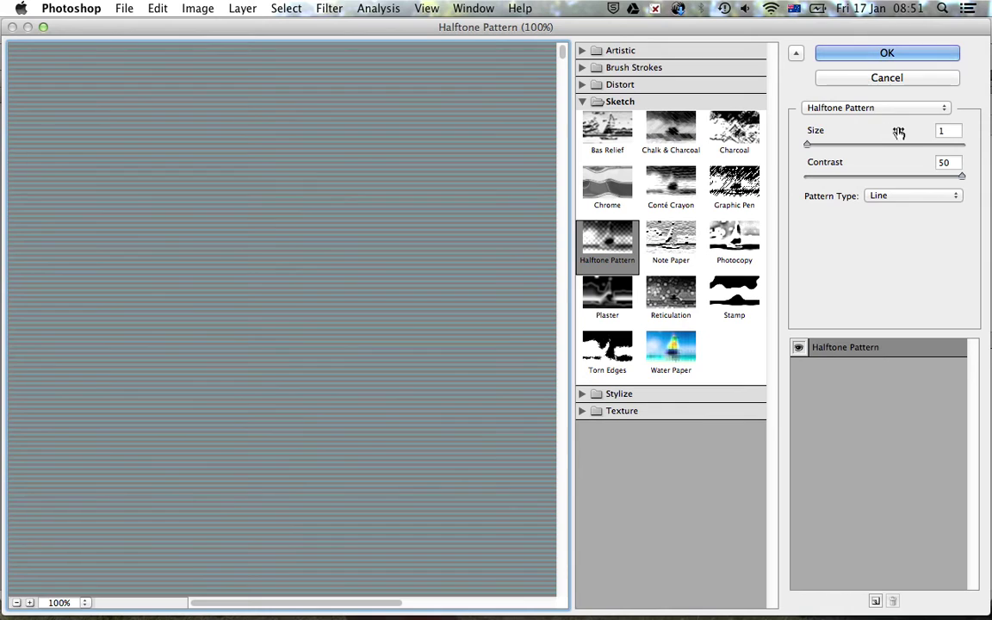
pyautogui.click(861, 54)
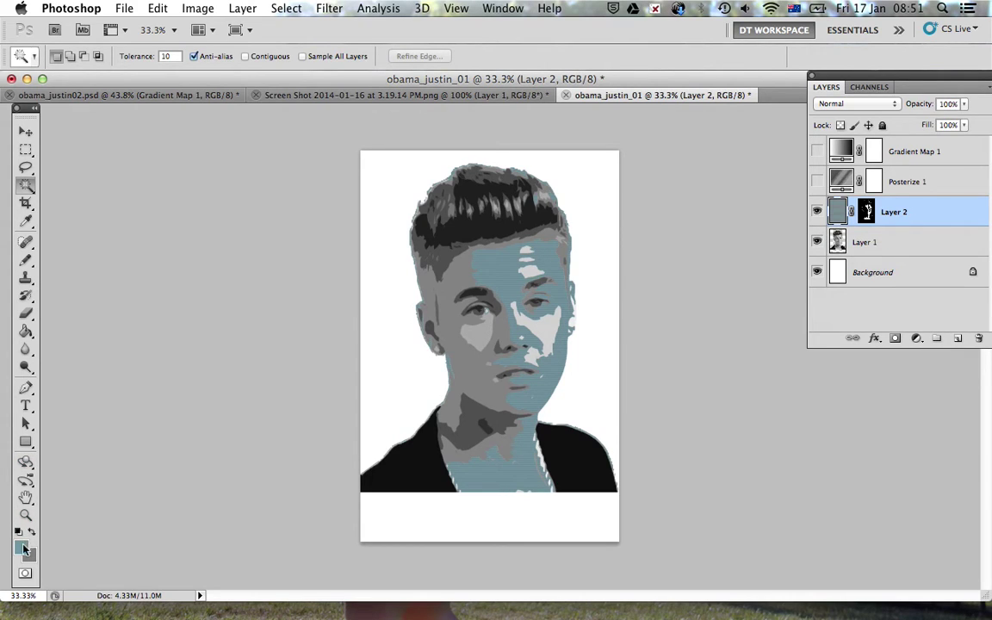
# Reapply the Halftone Pattern to Layer 2 with a white (ffffff) foreground colour, and show the Posterize and Gradient Map layers.
pyautogui.click(24, 547)
pyautogui.moveTo(512, 212); pyautogui.dragTo(450, 126)
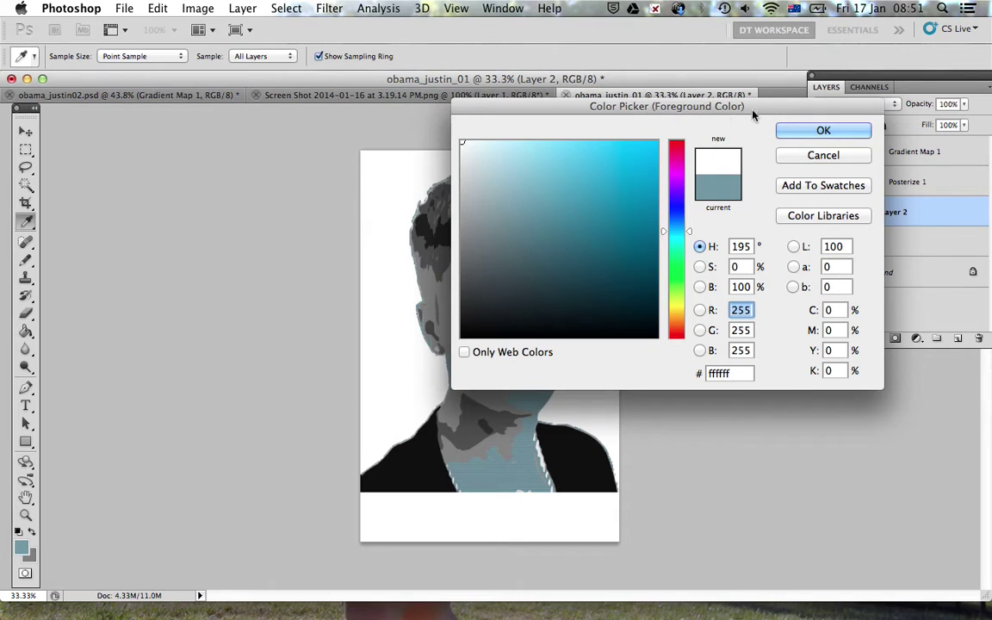
pyautogui.click(799, 130)
pyautogui.press('w')
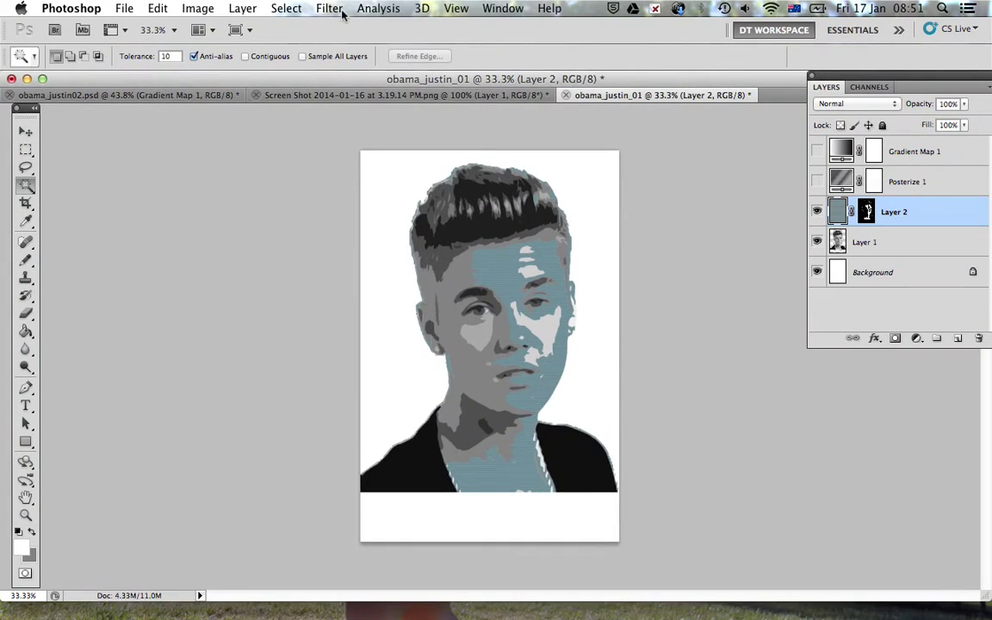
pyautogui.click(342, 13)
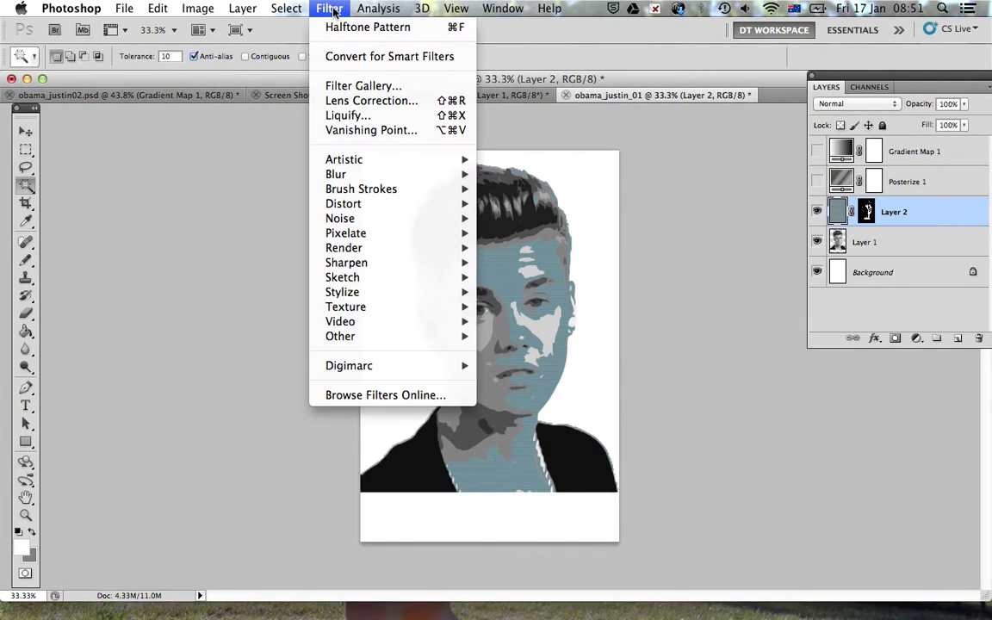
pyautogui.click(341, 28)
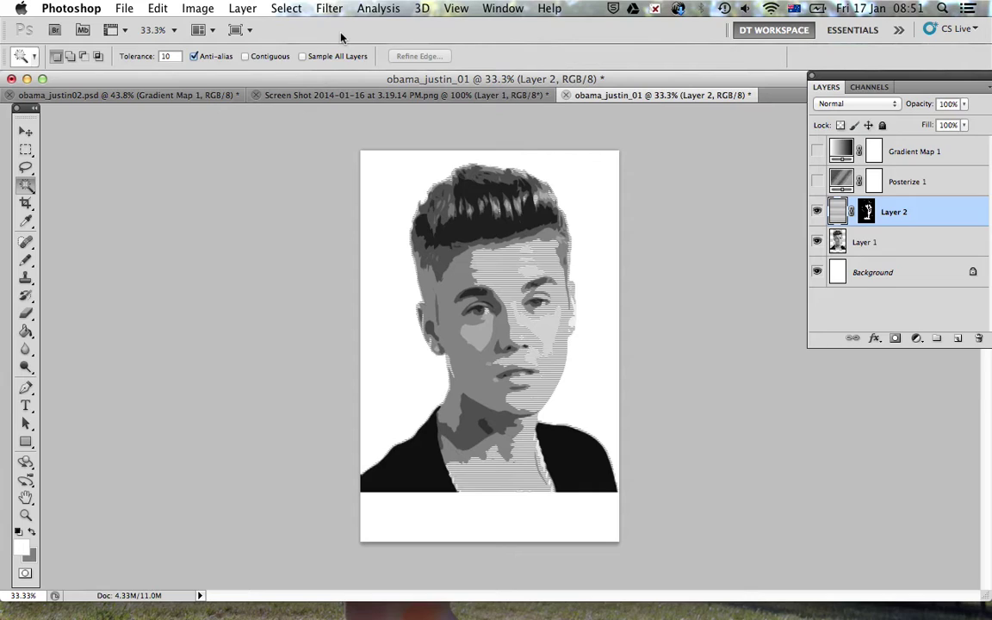
pyautogui.click(816, 181)
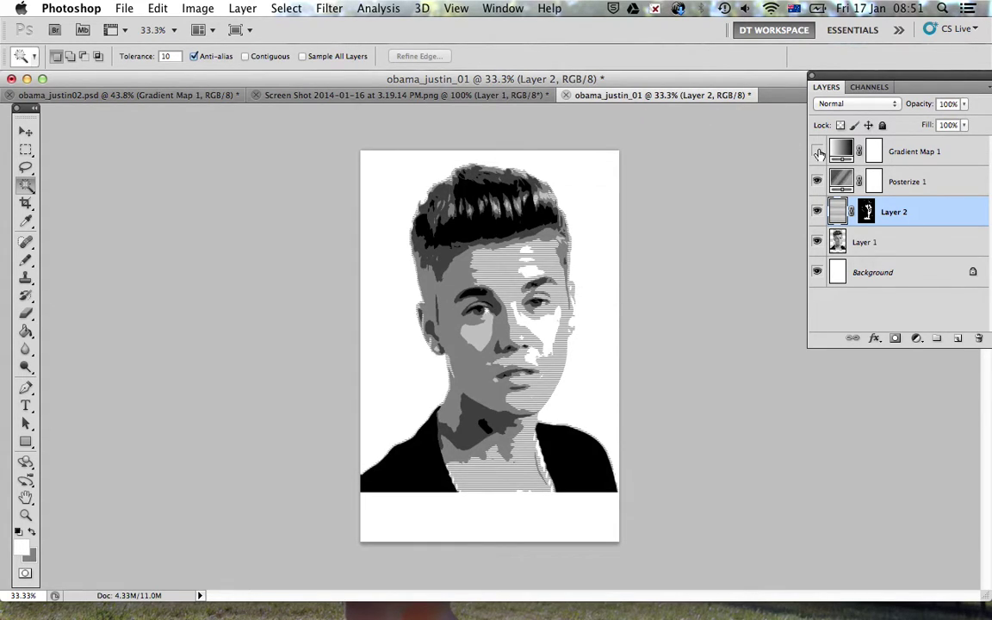
pyautogui.click(817, 151)
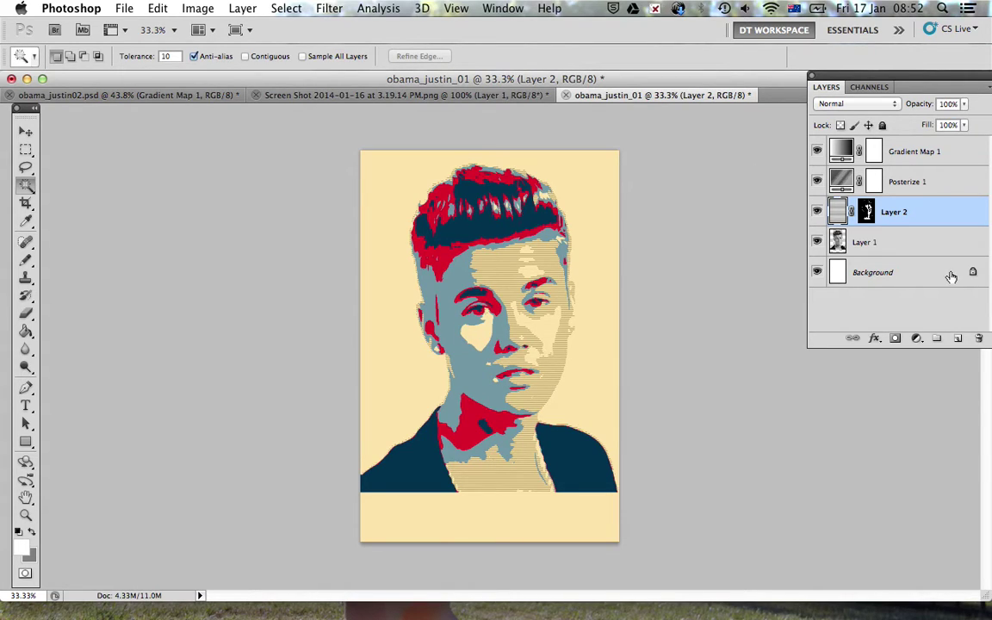
# Add a new layer directly above the Background and fill the right half of the canvas with red (df1825) sampled from the hair.
pyautogui.click(887, 273)
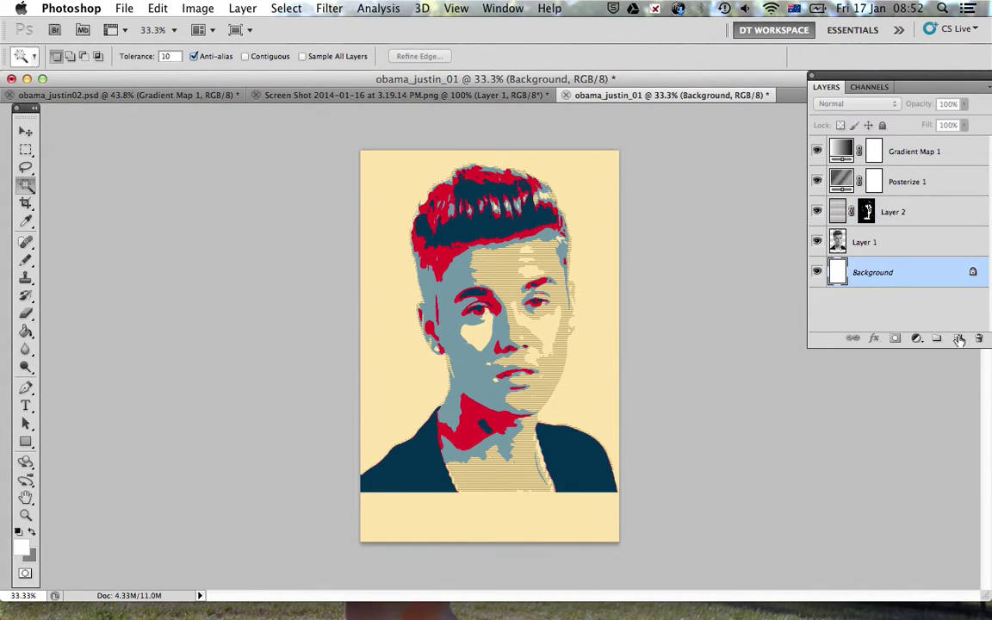
pyautogui.press('super+alt+shift+n')
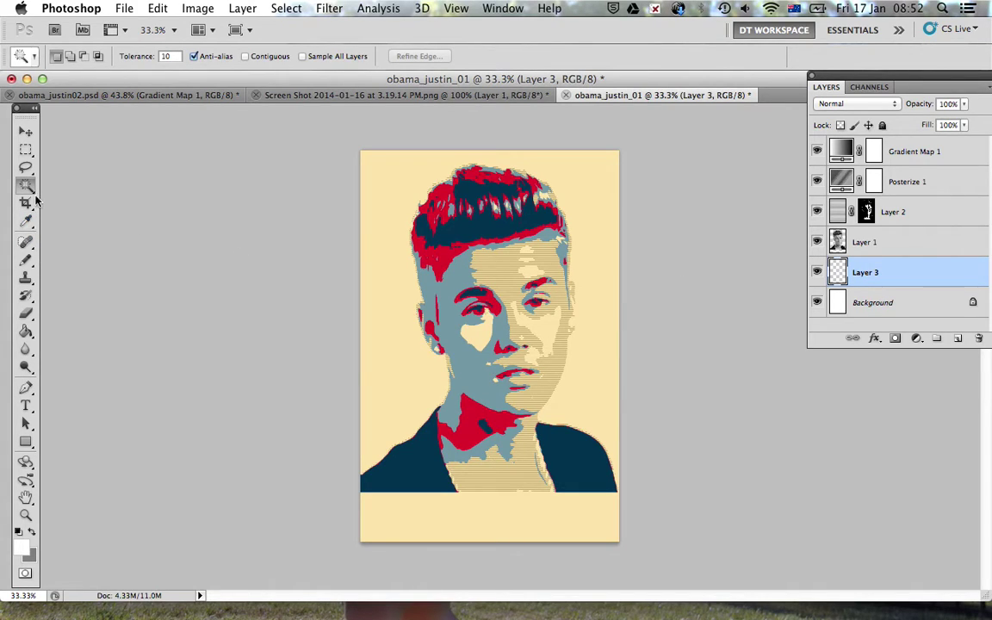
pyautogui.click(26, 149)
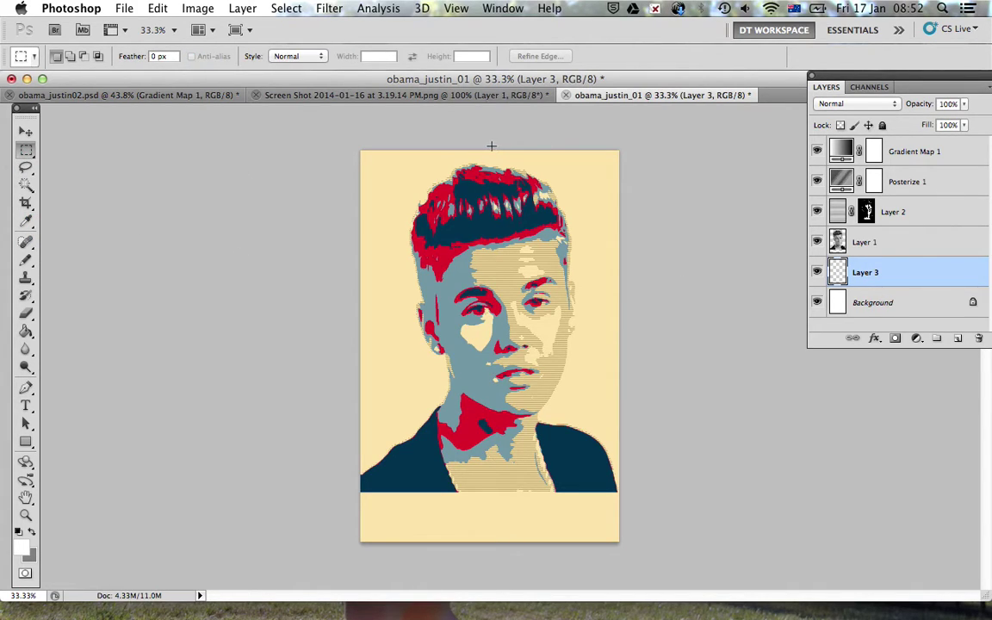
pyautogui.moveTo(597, 454); pyautogui.dragTo(664, 542)
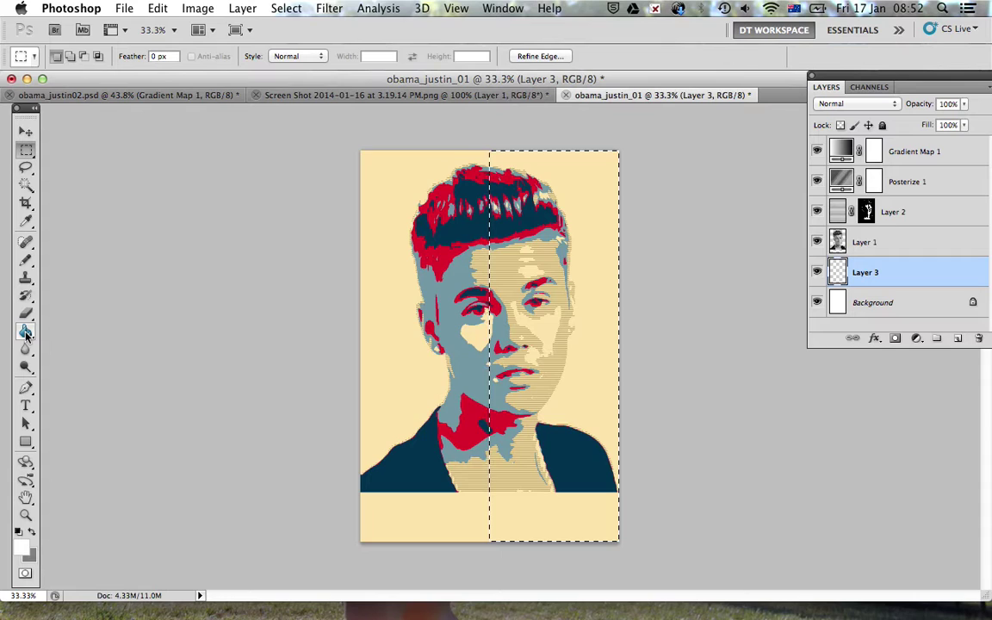
pyautogui.click(24, 549)
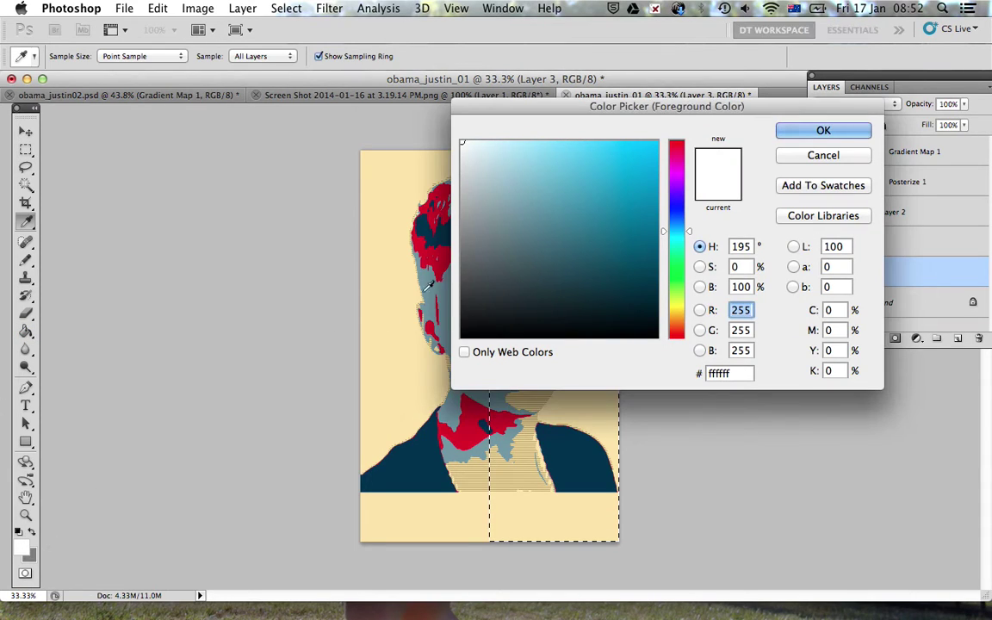
pyautogui.click(435, 248)
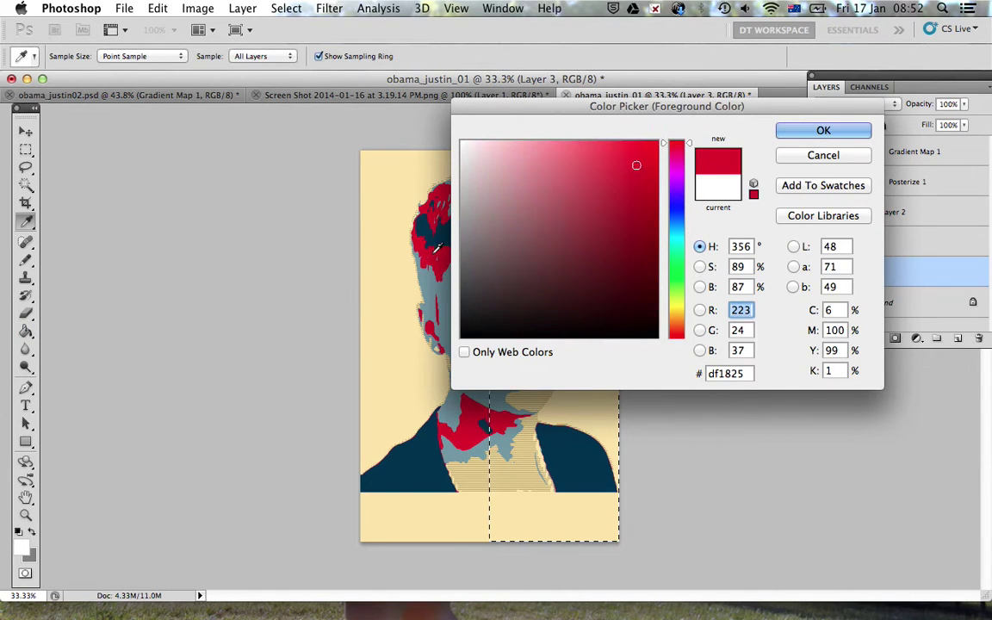
pyautogui.click(824, 130)
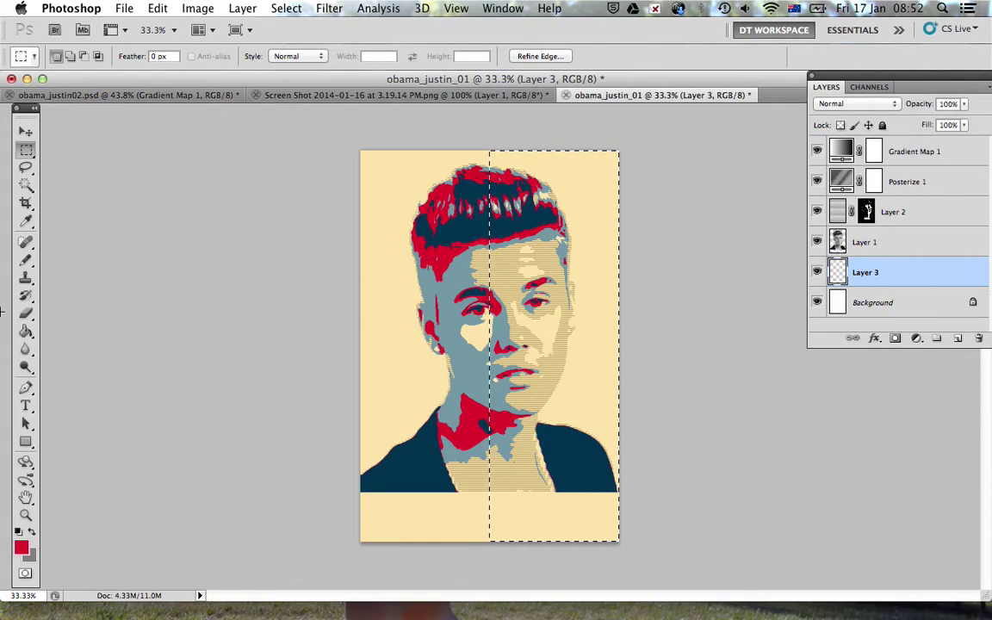
pyautogui.click(26, 331)
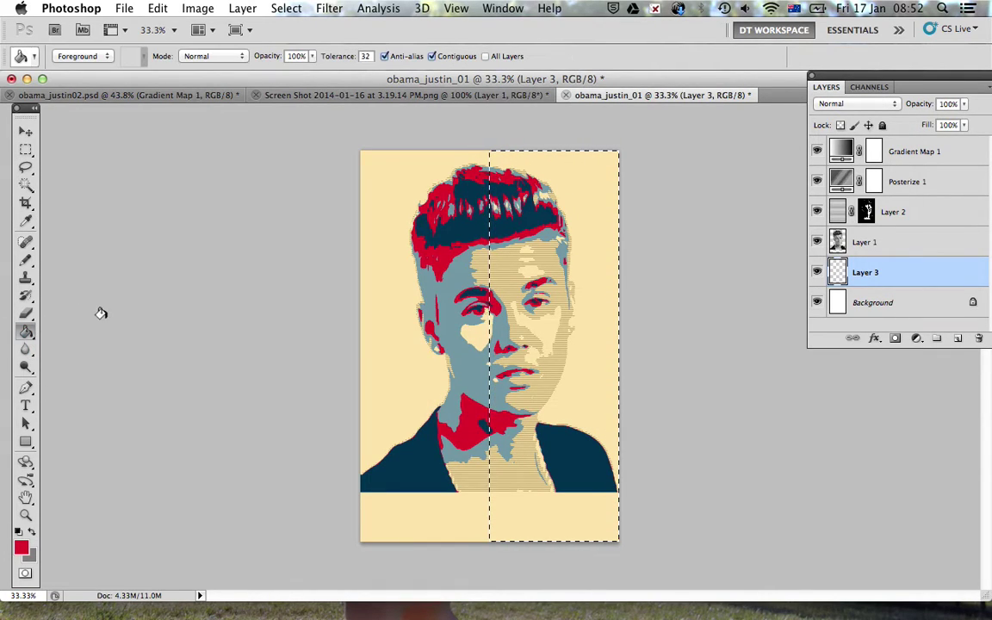
pyautogui.click(600, 173)
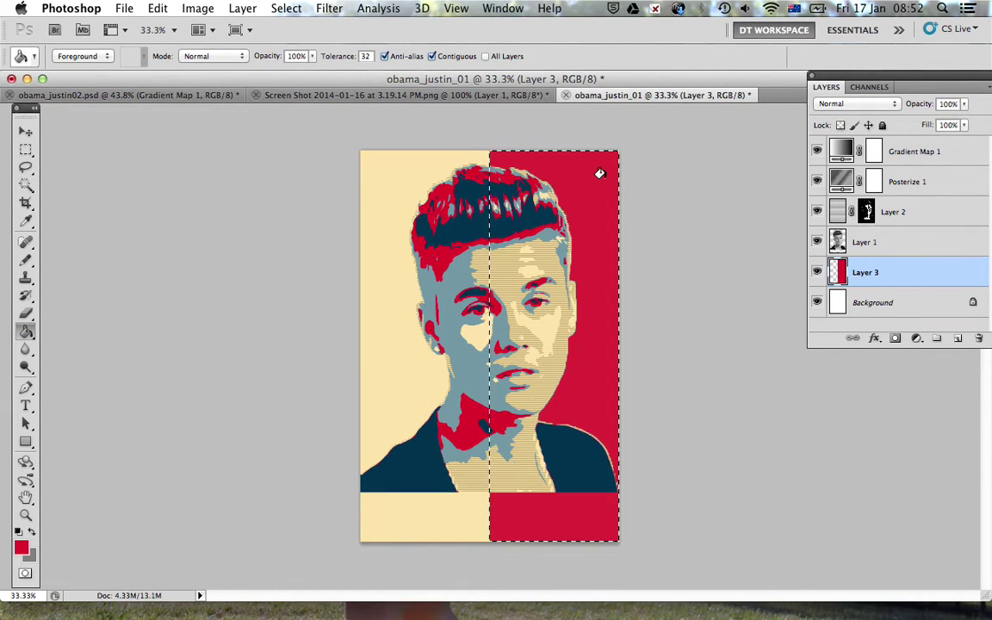
# Fill the left half of Layer 3 with grey-blue (7497a3) sampled from the face, and clear the selection.
pyautogui.click(25, 152)
pyautogui.moveTo(347, 131); pyautogui.dragTo(489, 564)
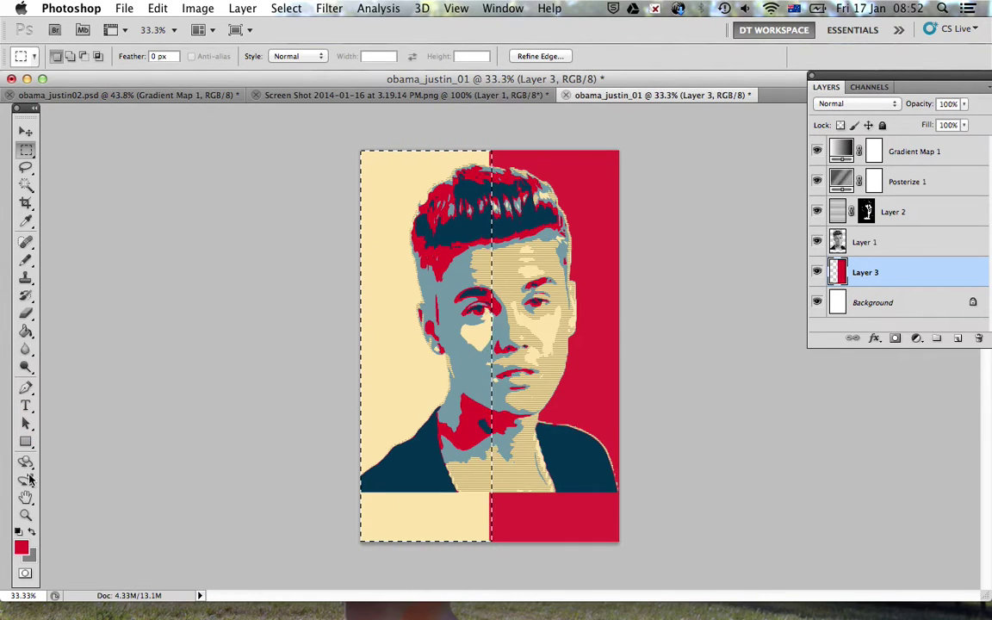
pyautogui.click(21, 546)
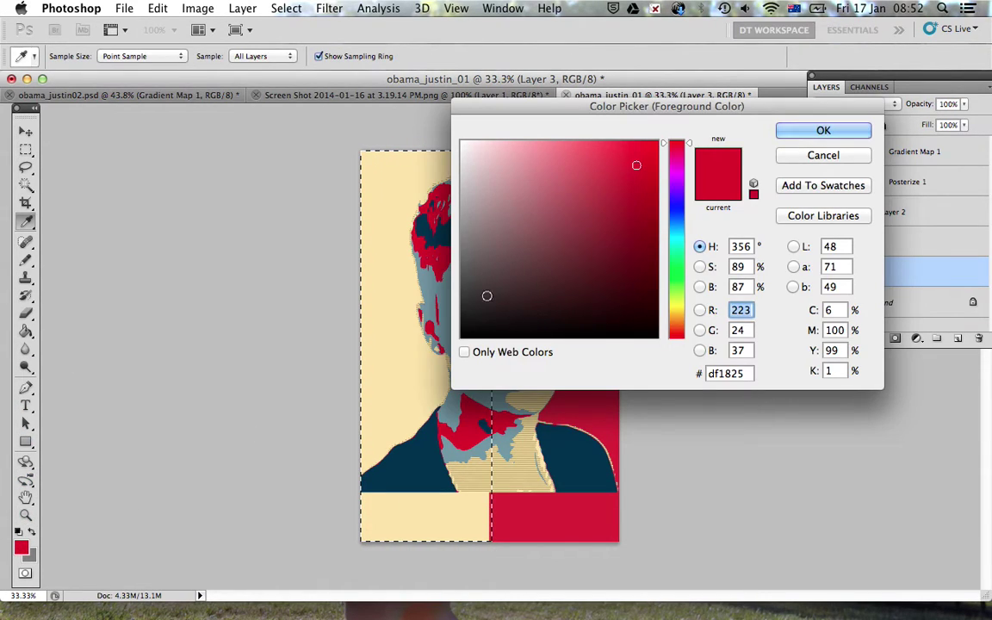
pyautogui.click(452, 275)
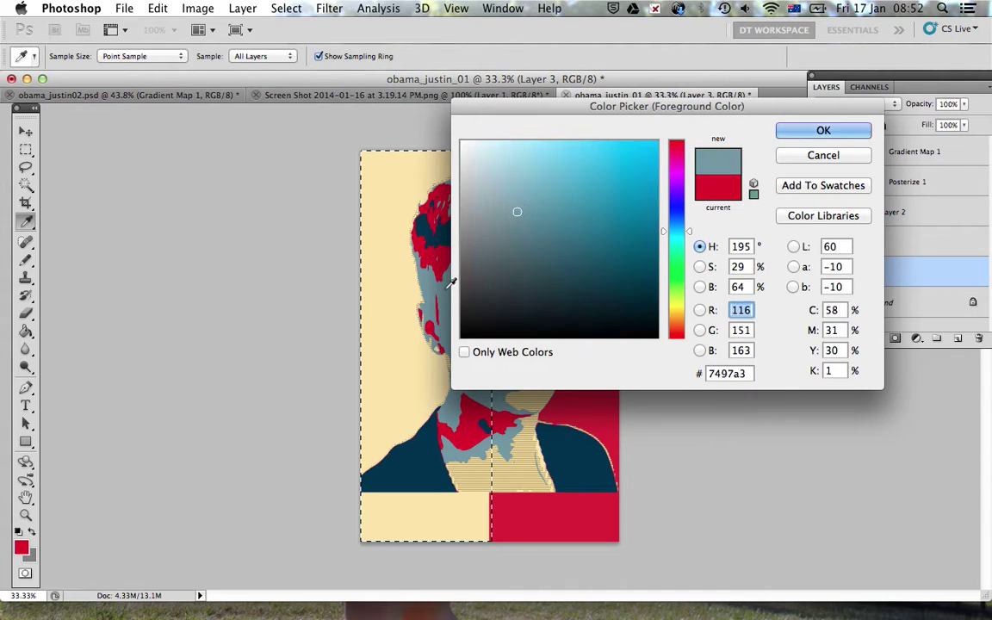
pyautogui.click(803, 131)
pyautogui.click(26, 330)
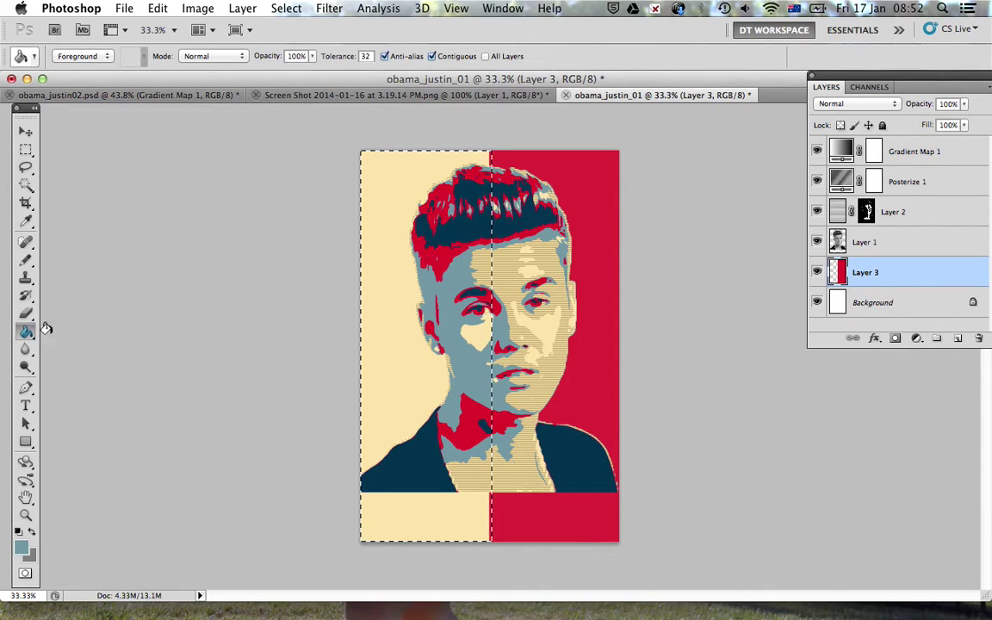
pyautogui.click(395, 274)
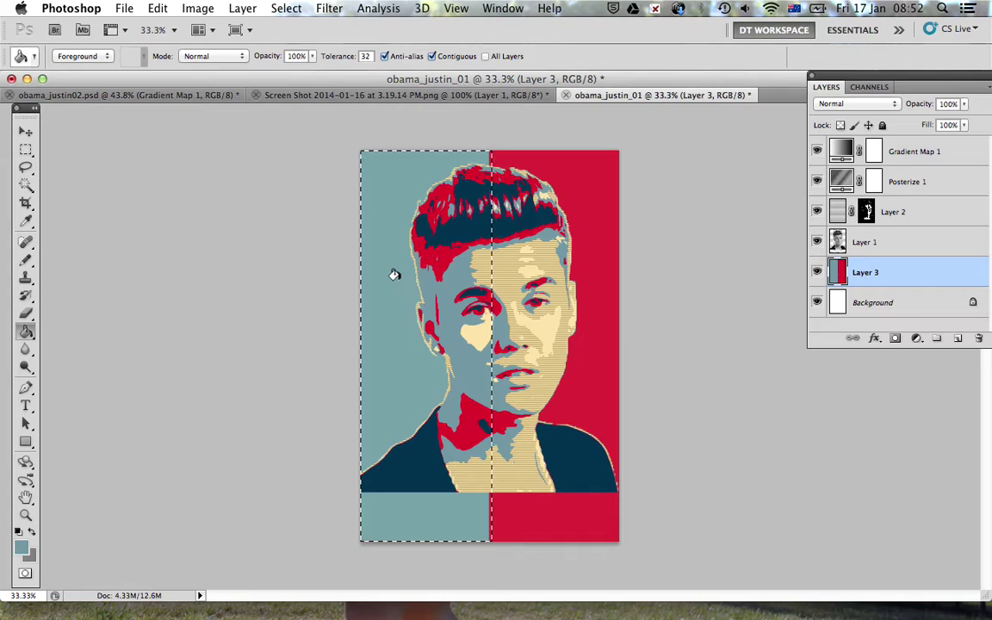
pyautogui.press('super+d')
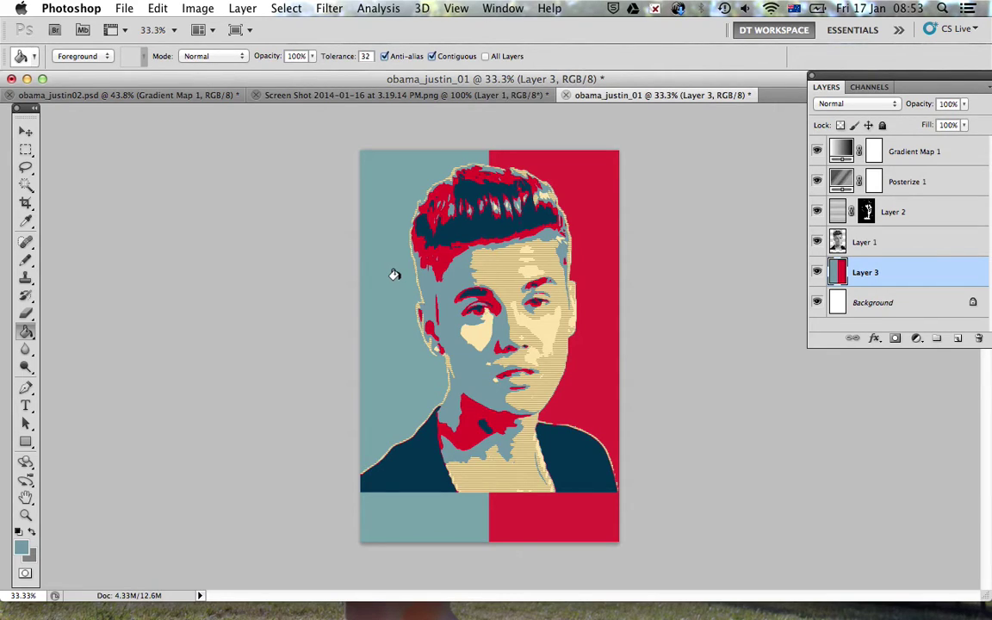
# Add a new layer at the top of the stack and fill a strip across the canvas bottom with dark blue (00324d) sampled from the jacket.
pyautogui.click(957, 338)
pyautogui.moveTo(865, 272); pyautogui.dragTo(875, 144)
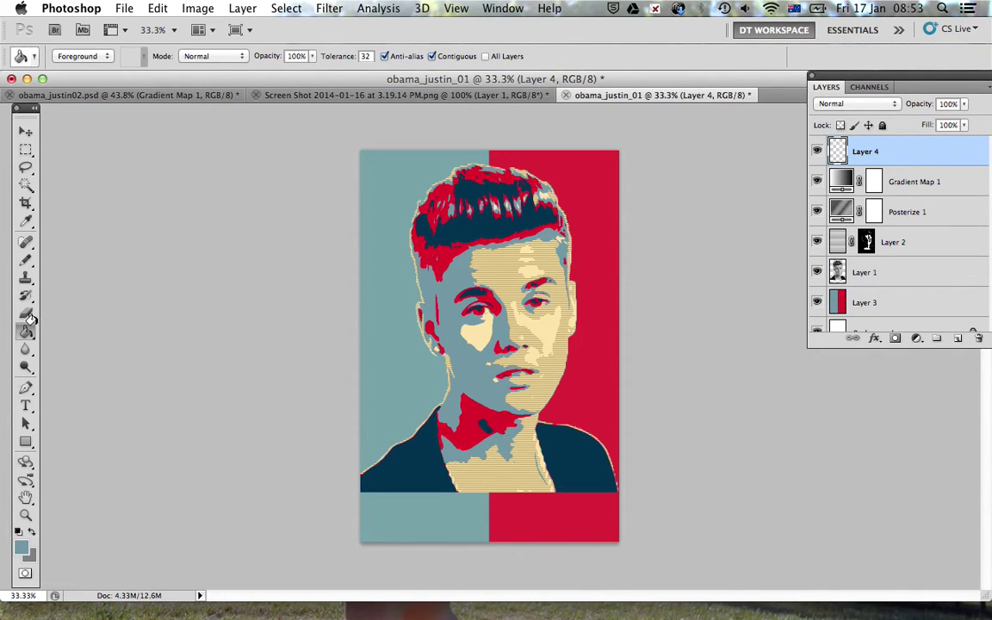
pyautogui.click(29, 154)
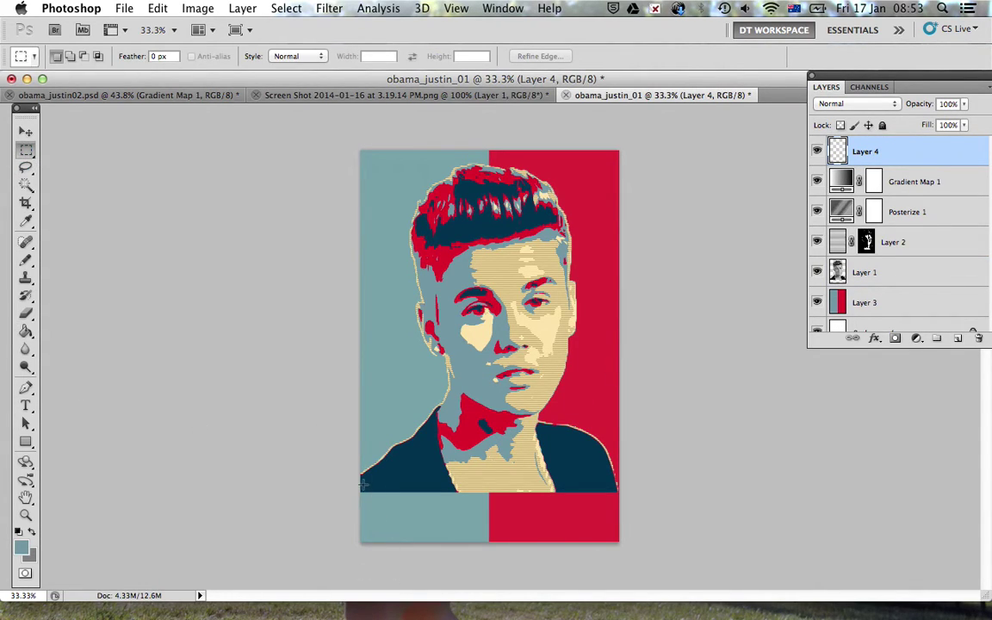
pyautogui.moveTo(359, 475); pyautogui.dragTo(699, 601)
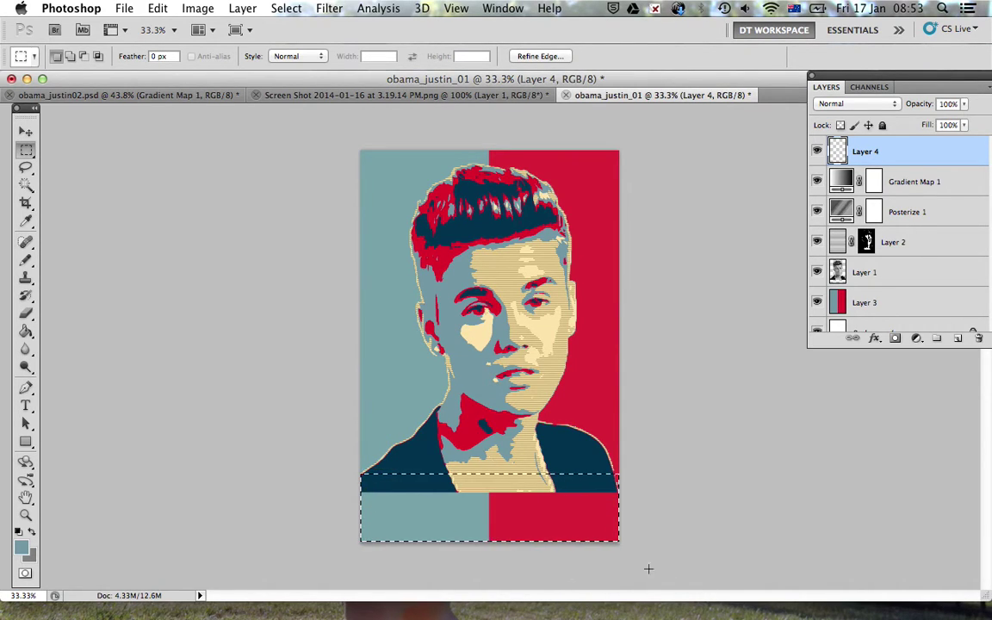
pyautogui.click(24, 549)
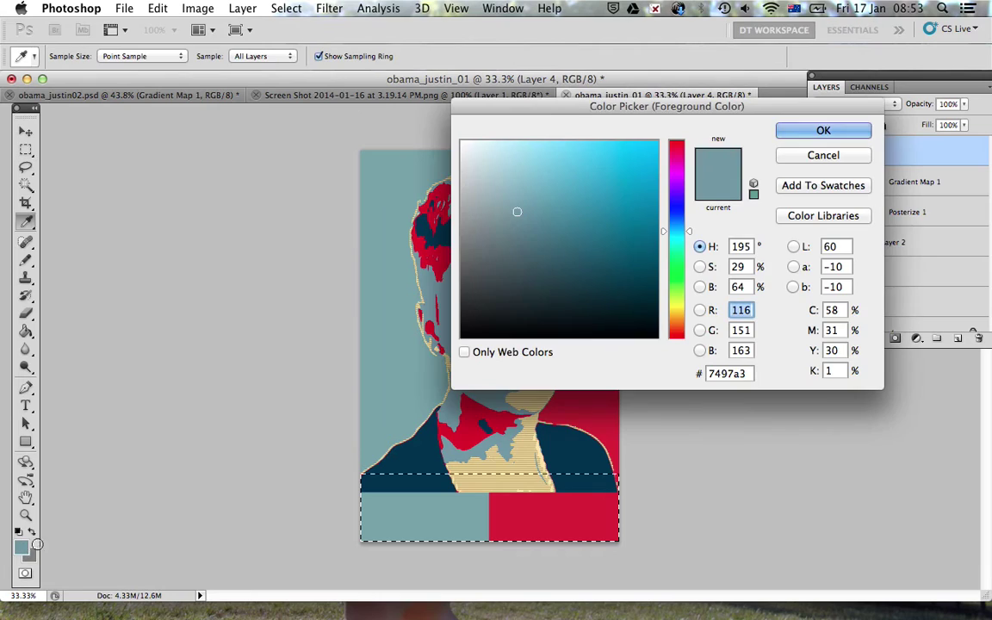
pyautogui.click(586, 449)
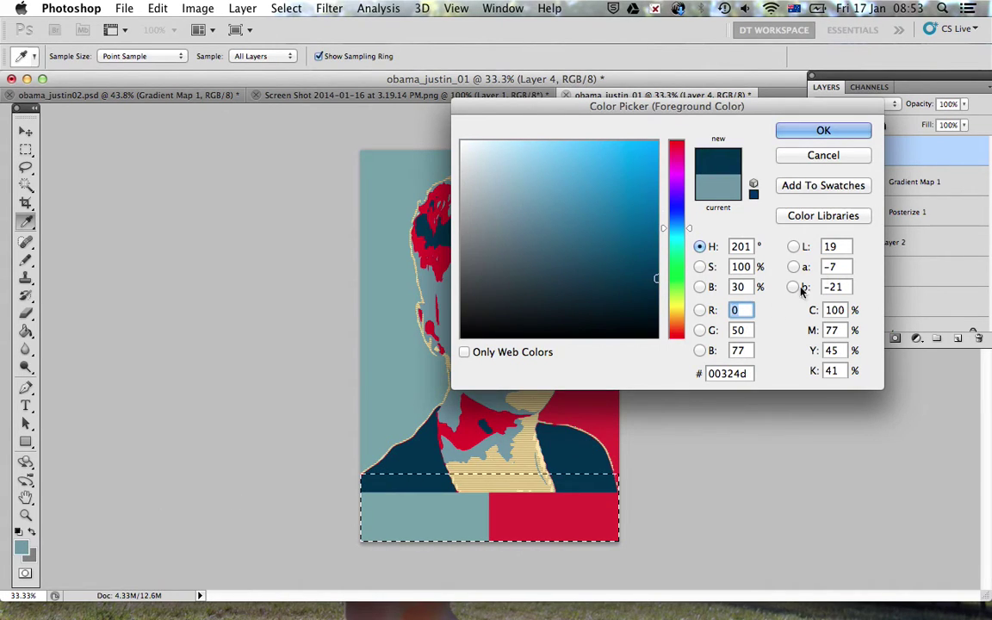
pyautogui.click(842, 132)
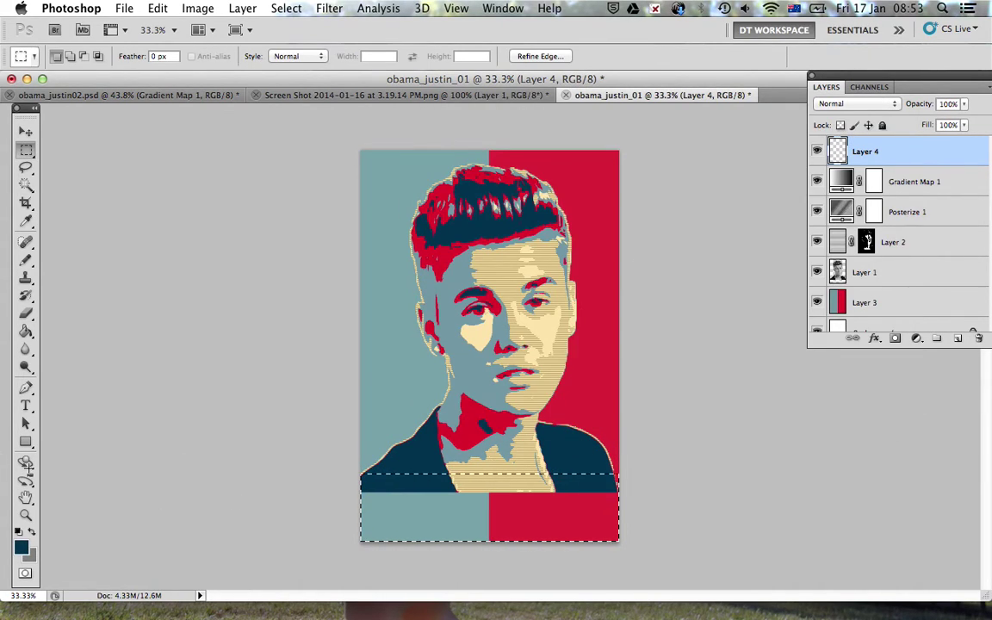
pyautogui.click(25, 331)
pyautogui.click(412, 513)
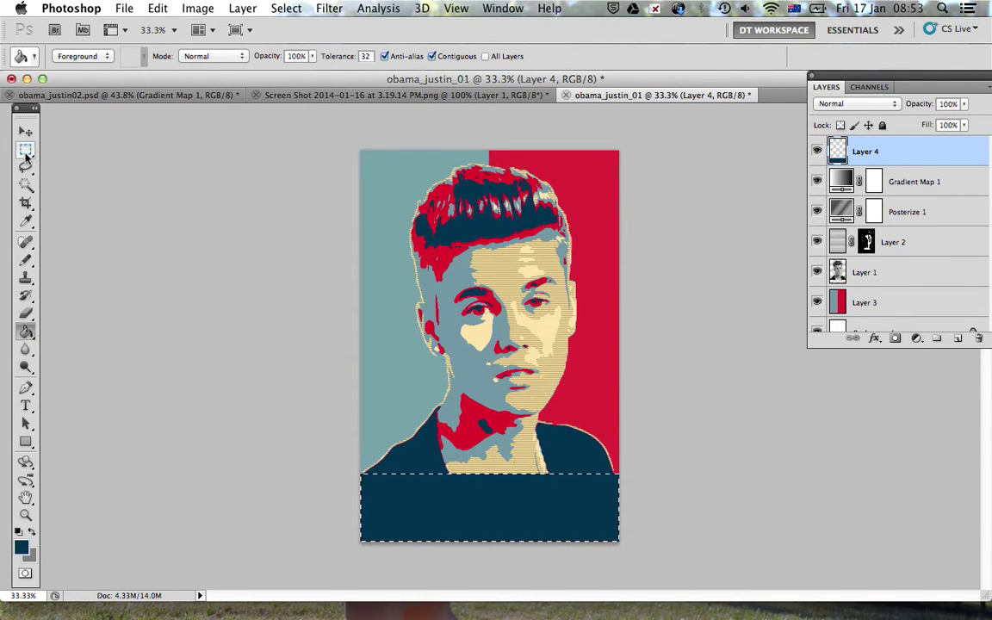
# Select a thin frame along the canvas edges by marqueeing a rectangle slightly inside them and inverting the selection.
pyautogui.click(26, 151)
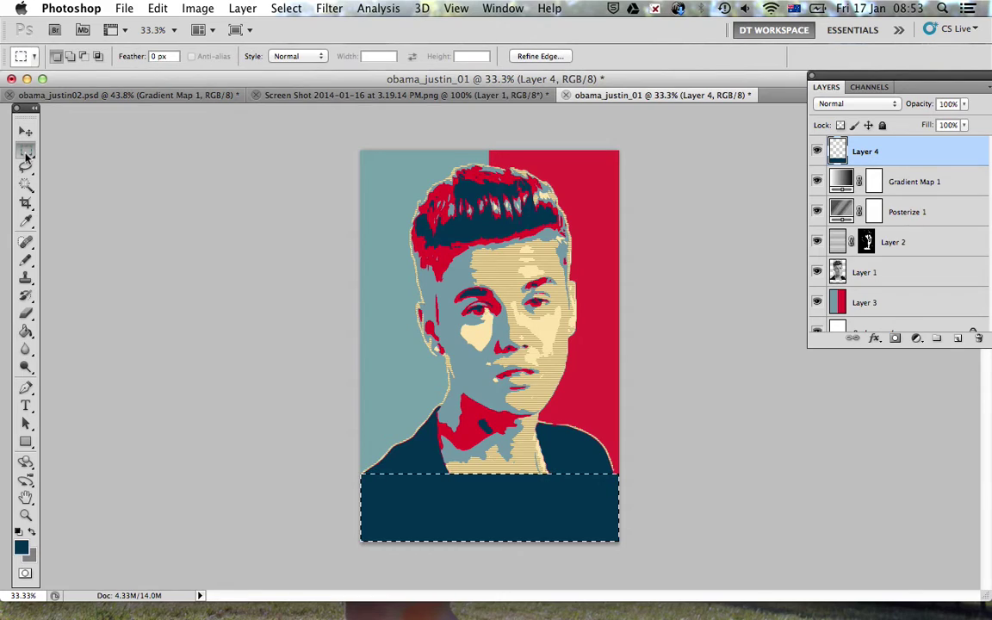
pyautogui.click(366, 158)
pyautogui.moveTo(367, 157); pyautogui.dragTo(594, 514)
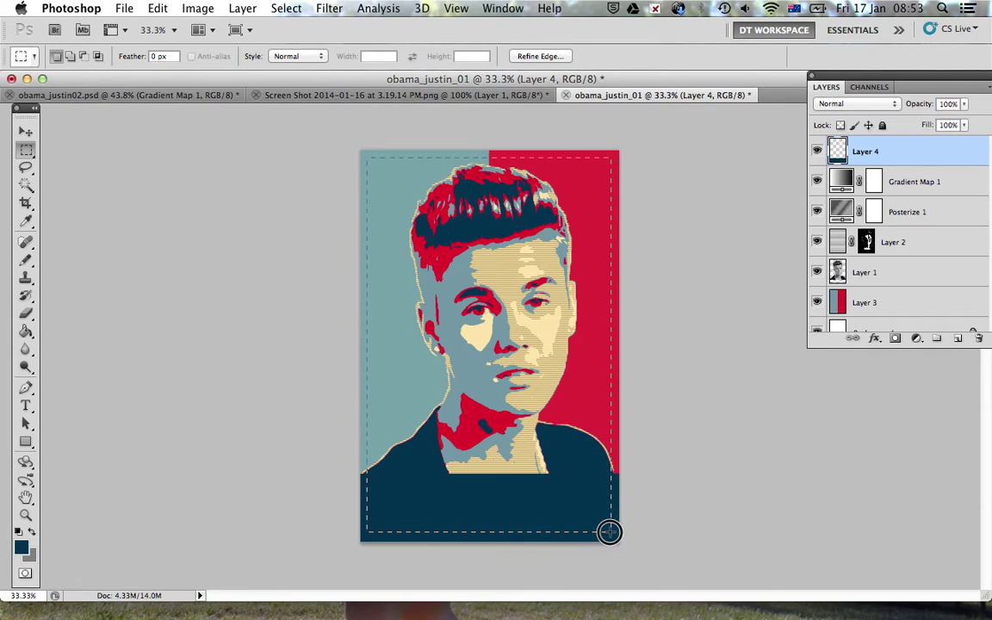
pyautogui.click(610, 532)
pyautogui.hotkey('ctrl', 'z')
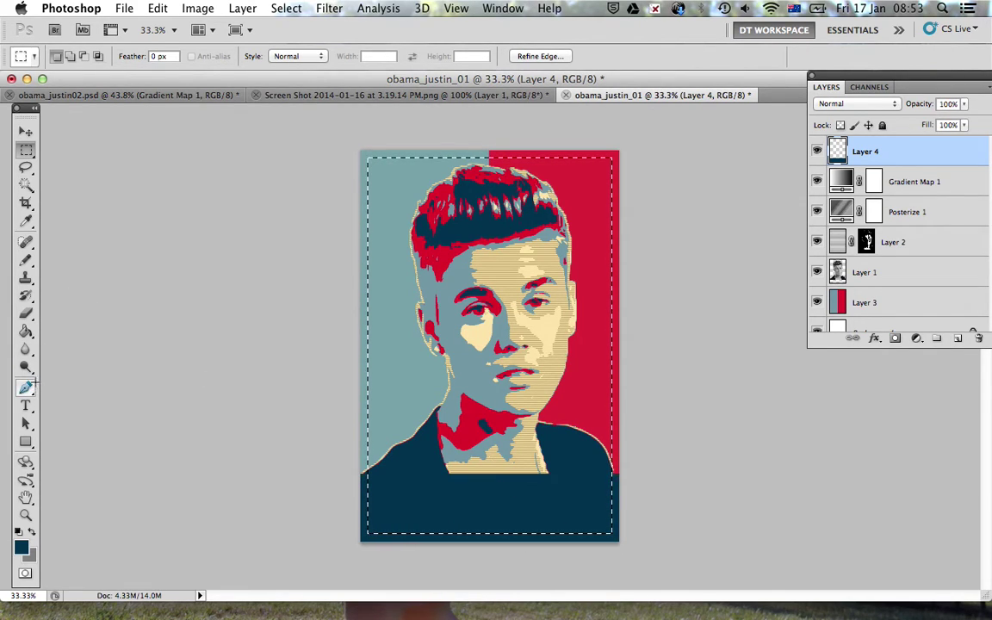
pyautogui.hotkey('ctrl', 'shift', 'i')
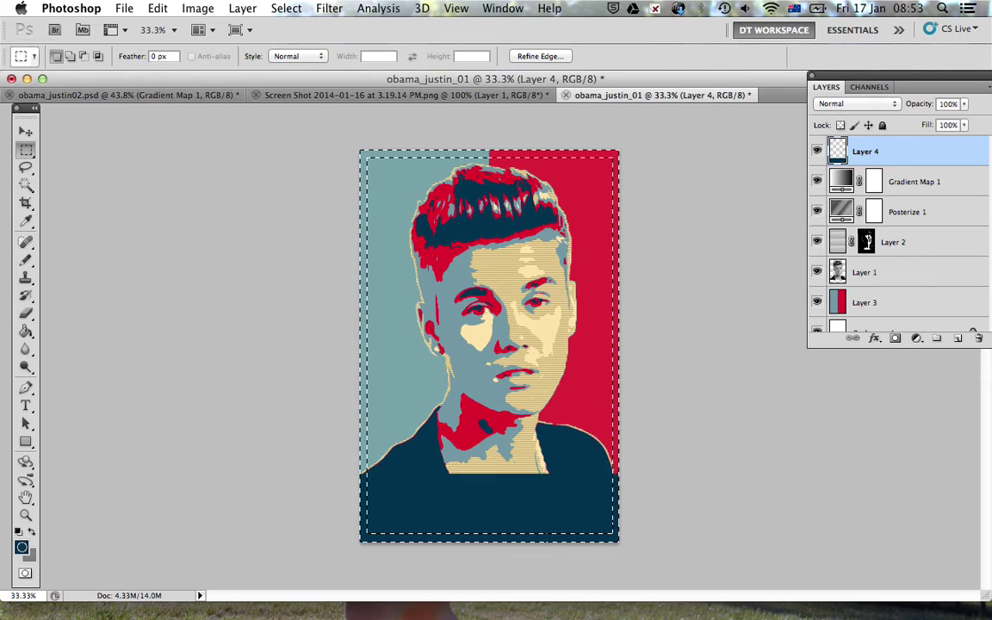
# Fill the frame selection on Layer 4 with cream (fde5a9) sampled from the portrait, including over the dark strip, and clear the selection.
pyautogui.click(21, 542)
pyautogui.moveTo(531, 116); pyautogui.dragTo(590, 173)
pyautogui.click(549, 322)
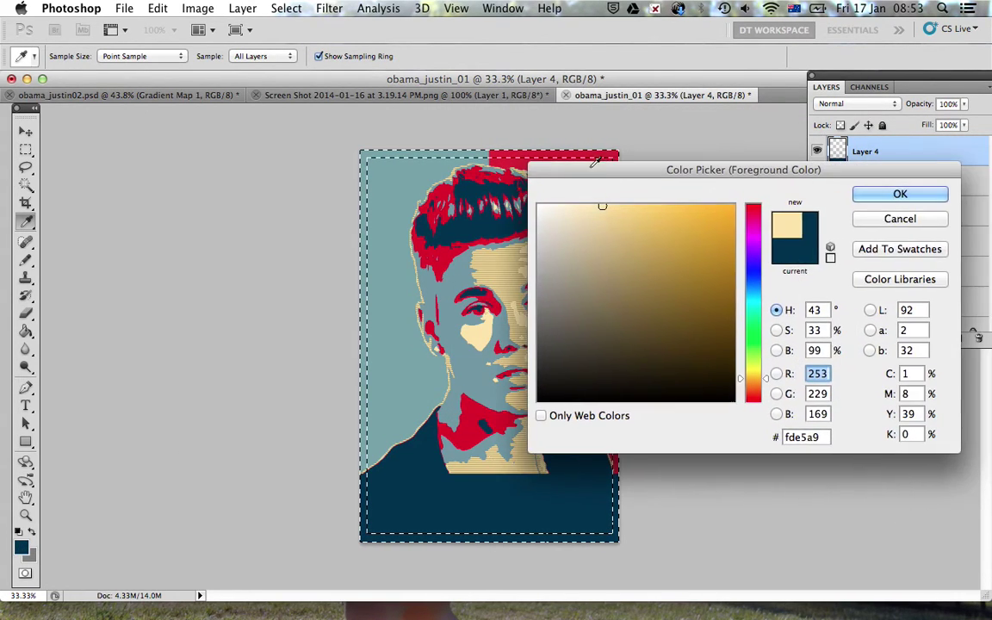
pyautogui.click(892, 197)
pyautogui.press('m')
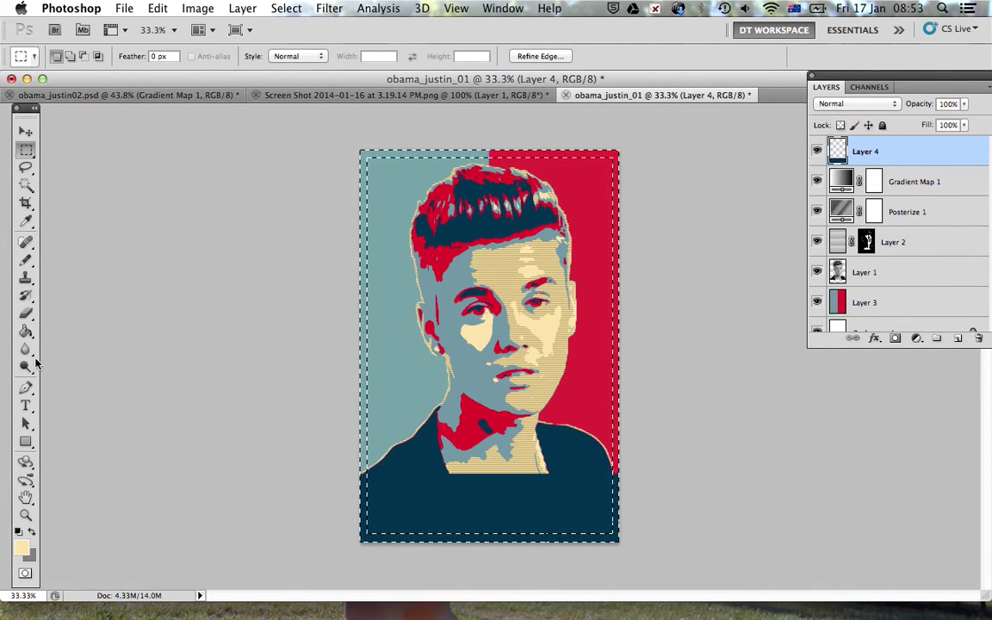
pyautogui.click(26, 332)
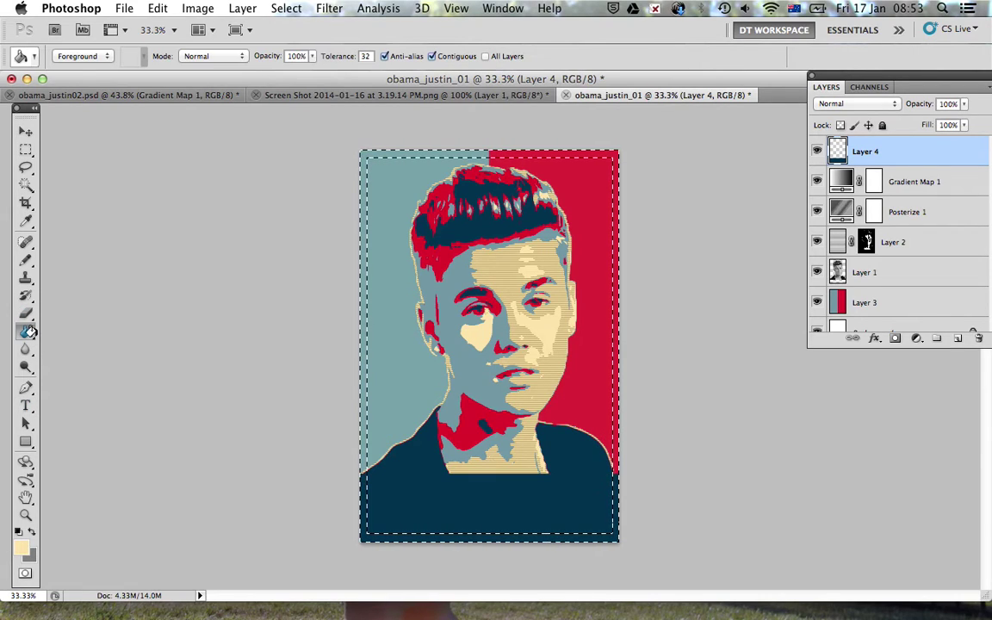
pyautogui.click(362, 259)
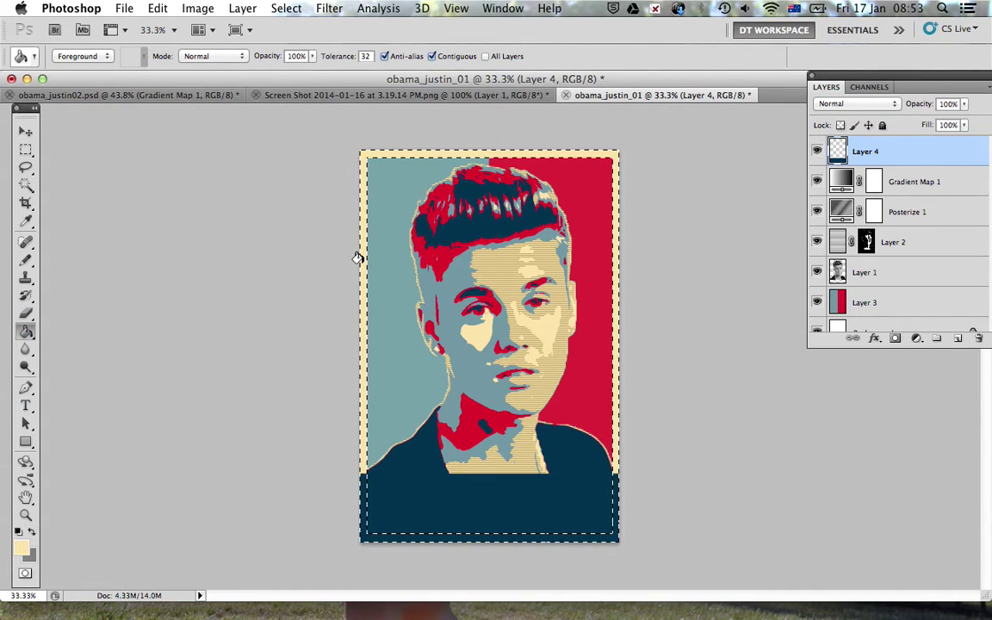
pyautogui.click(362, 480)
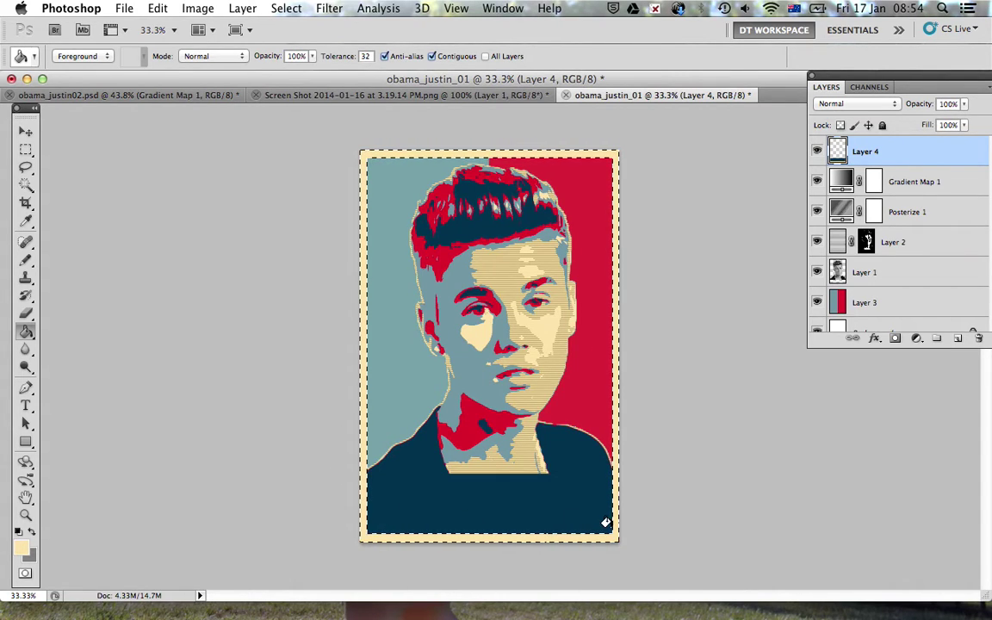
pyautogui.press('super+d')
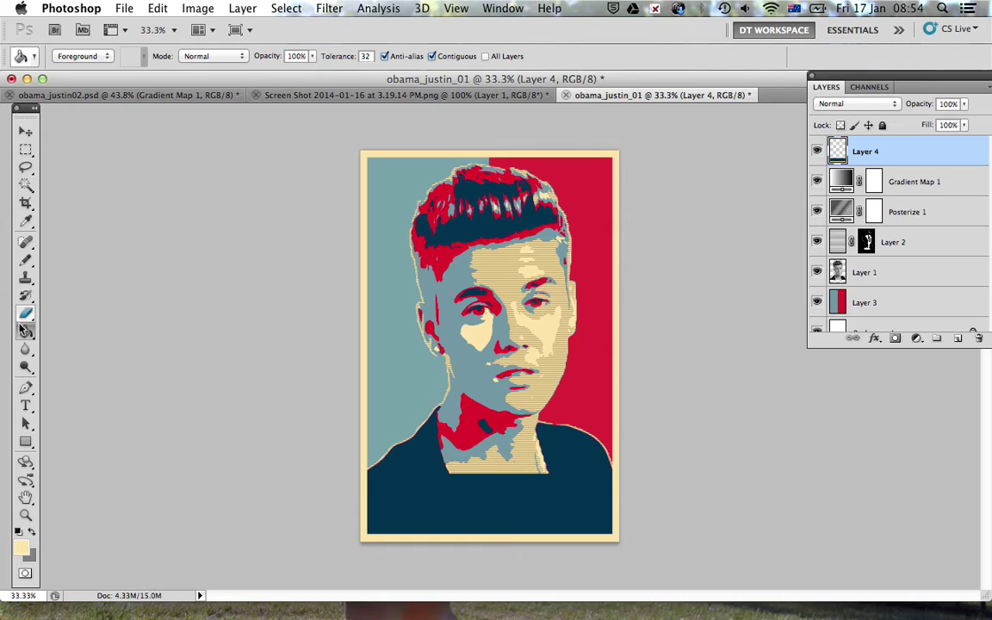
# Add the centred text JUSTIN in nevis Bold at 100 pt on the dark bottom strip.
pyautogui.click(26, 406)
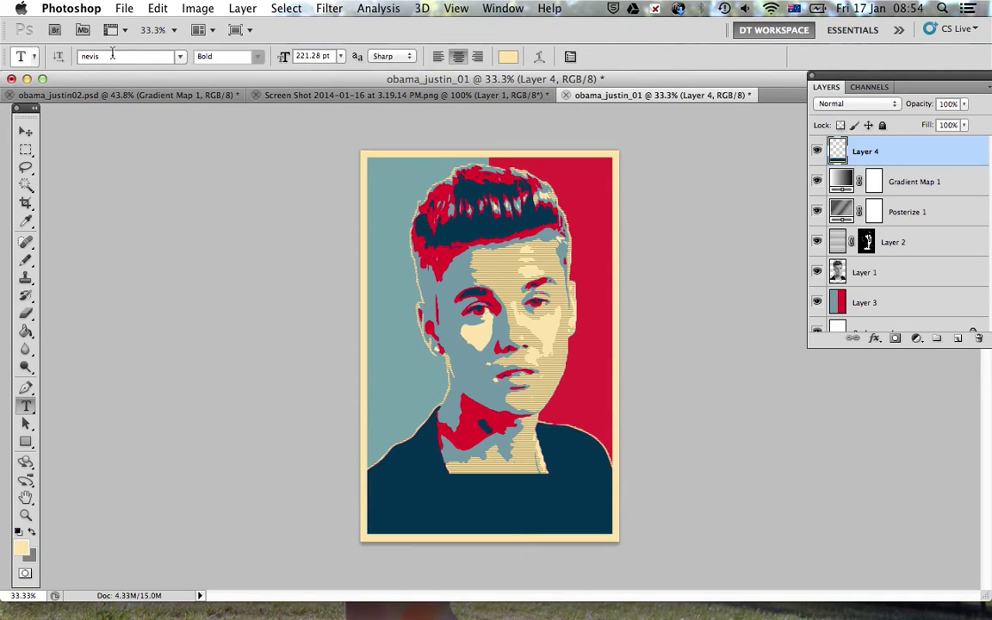
pyautogui.click(491, 497)
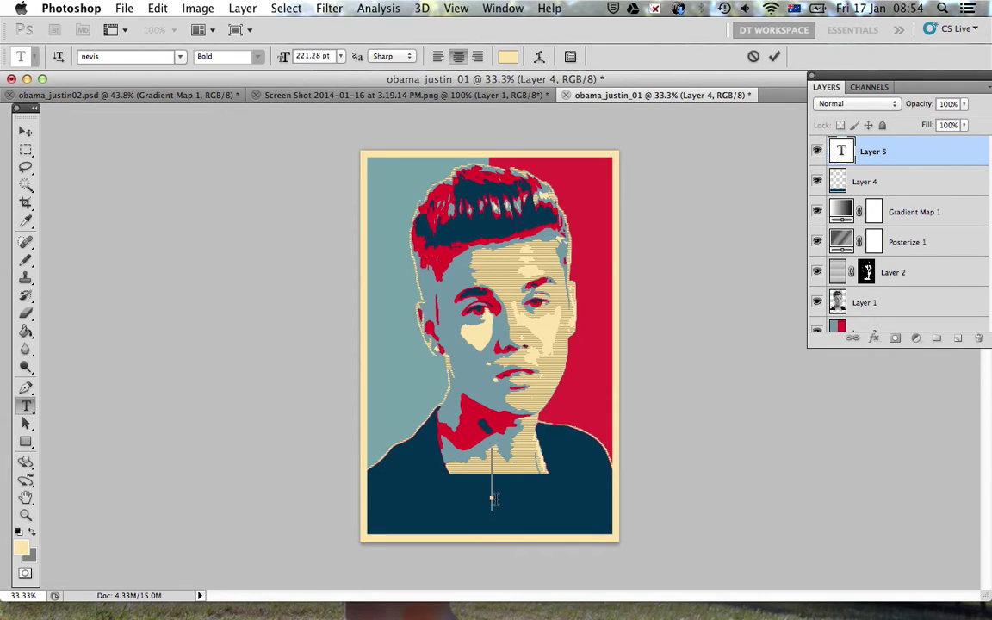
pyautogui.click(306, 56)
pyautogui.write('100')
pyautogui.press('Return')
pyautogui.write('JUSTIN')
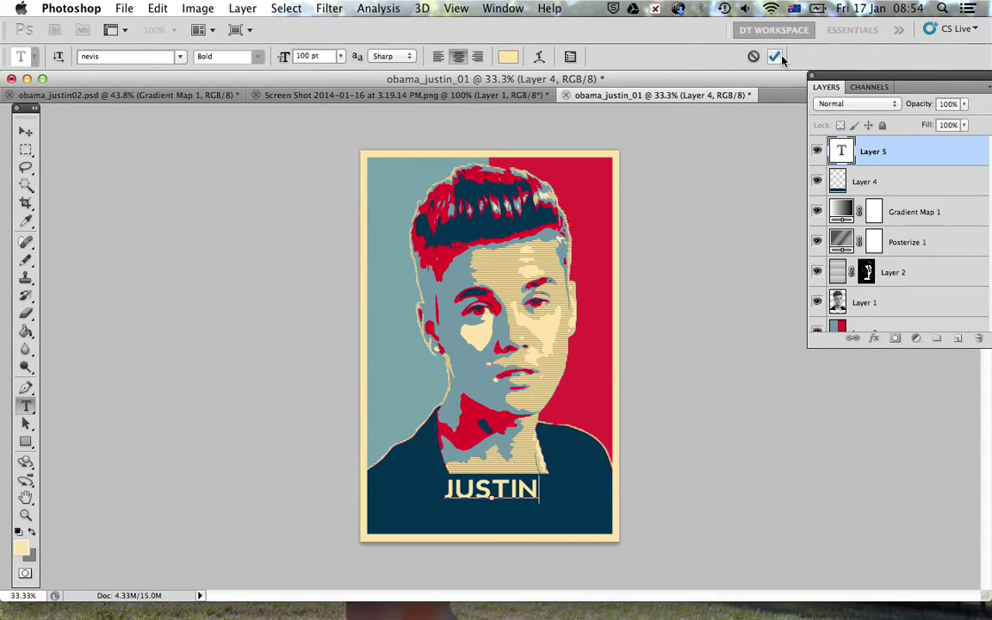
# Try to recolour the text with the blue-grey (79a2a9) of the background, and commit the text layer.
pyautogui.click(507, 57)
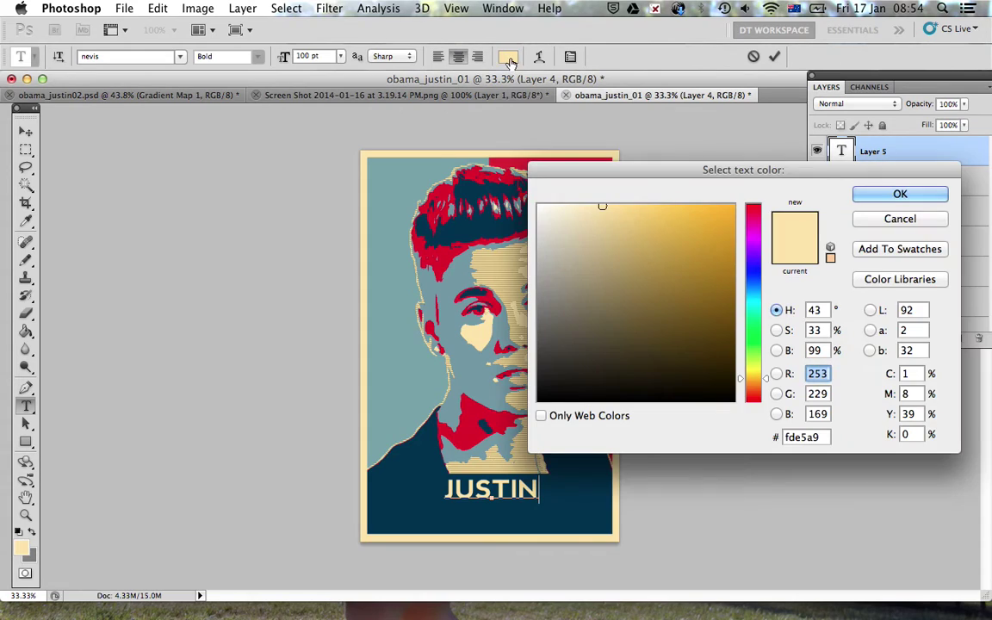
pyautogui.click(398, 250)
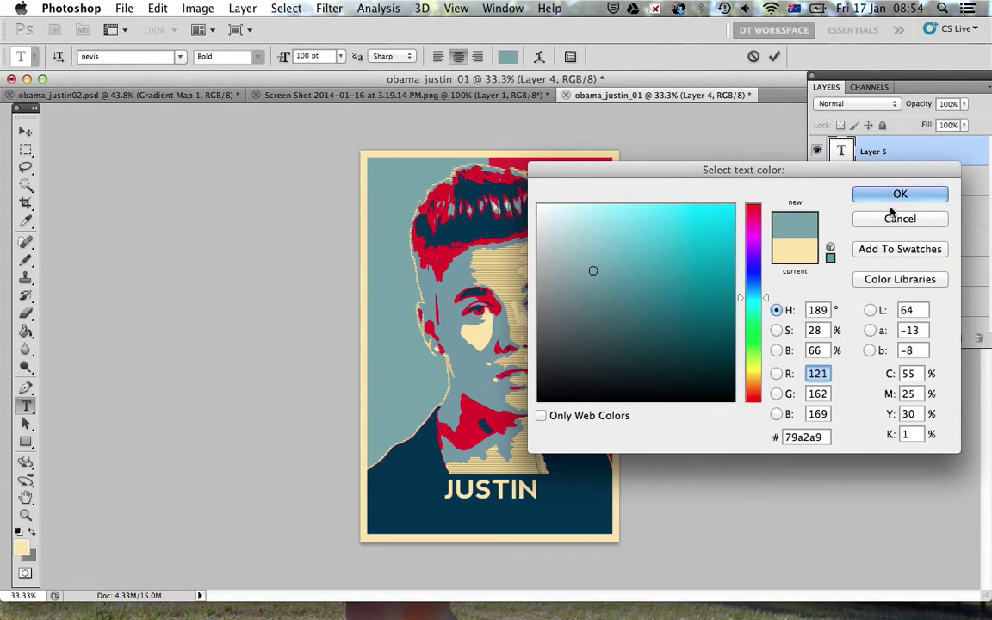
pyautogui.click(895, 196)
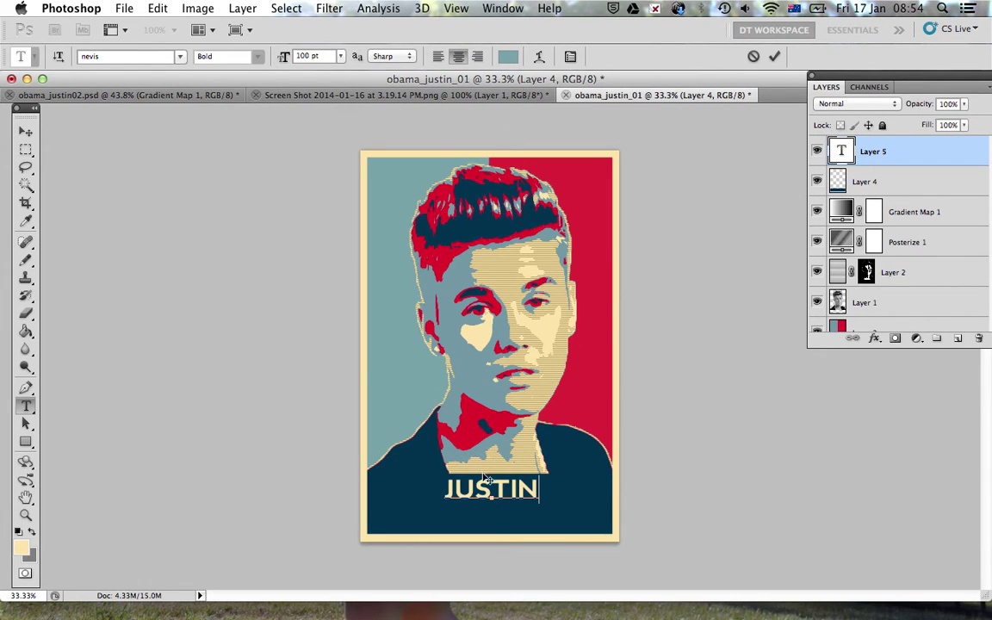
pyautogui.click(774, 56)
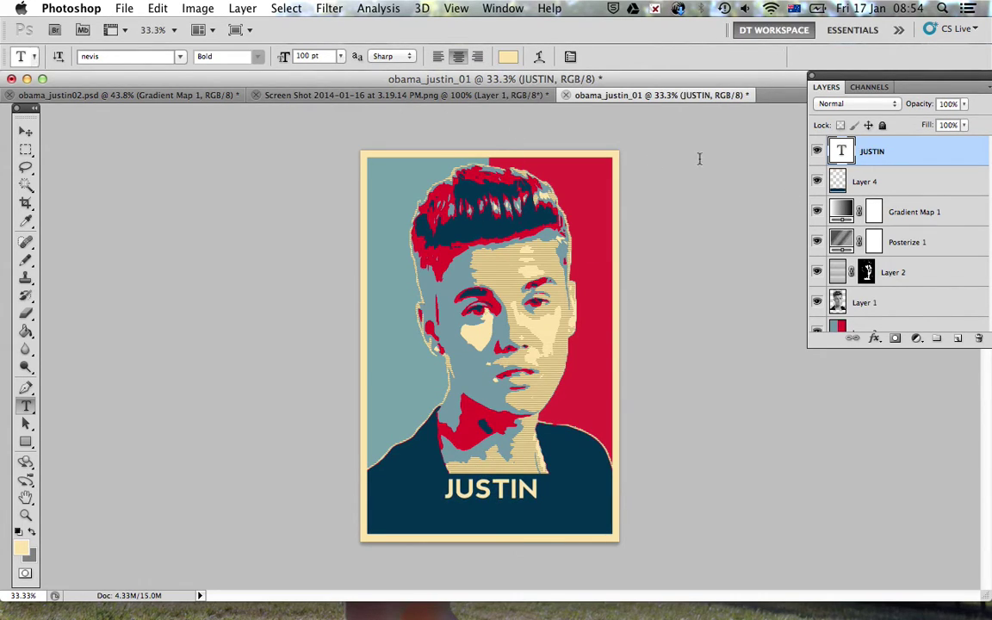
# Select the whole word JUSTIN and set its colour to the blue-grey sampled from the background's left half.
pyautogui.moveTo(443, 489); pyautogui.dragTo(541, 488)
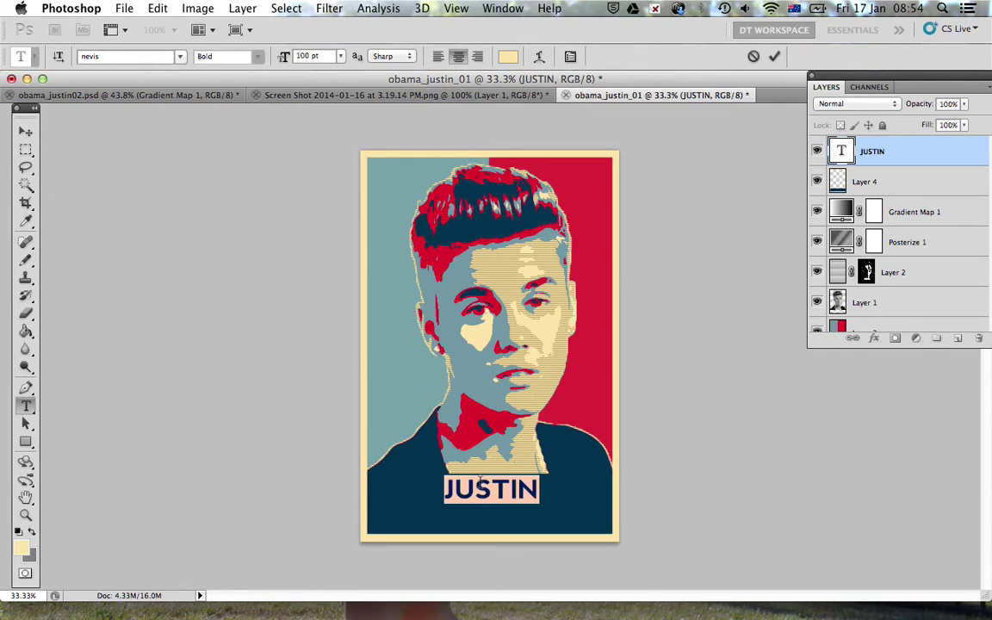
pyautogui.click(508, 56)
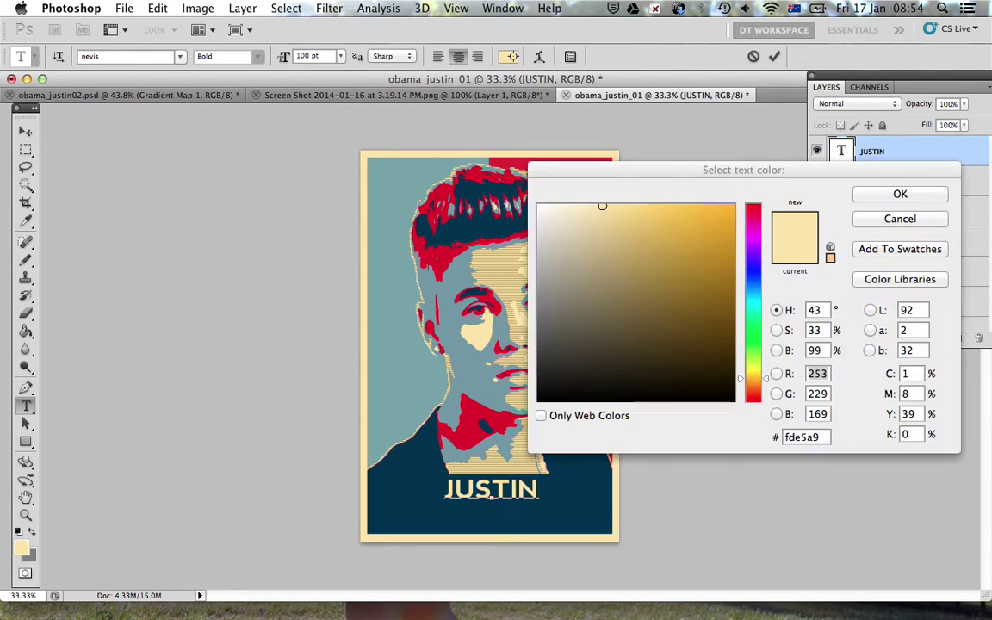
pyautogui.click(385, 256)
pyautogui.click(875, 191)
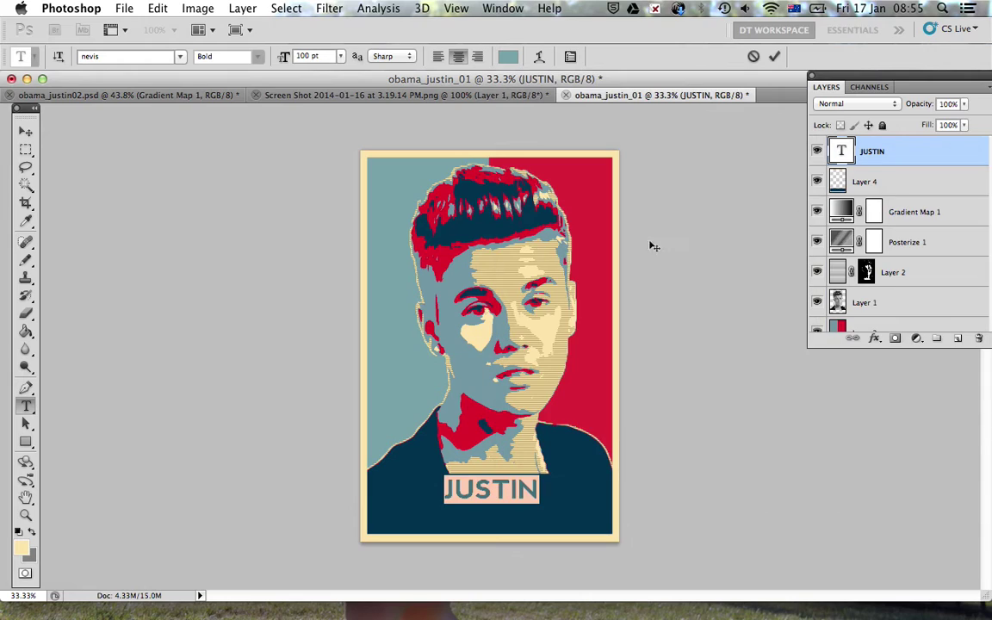
pyautogui.click(774, 56)
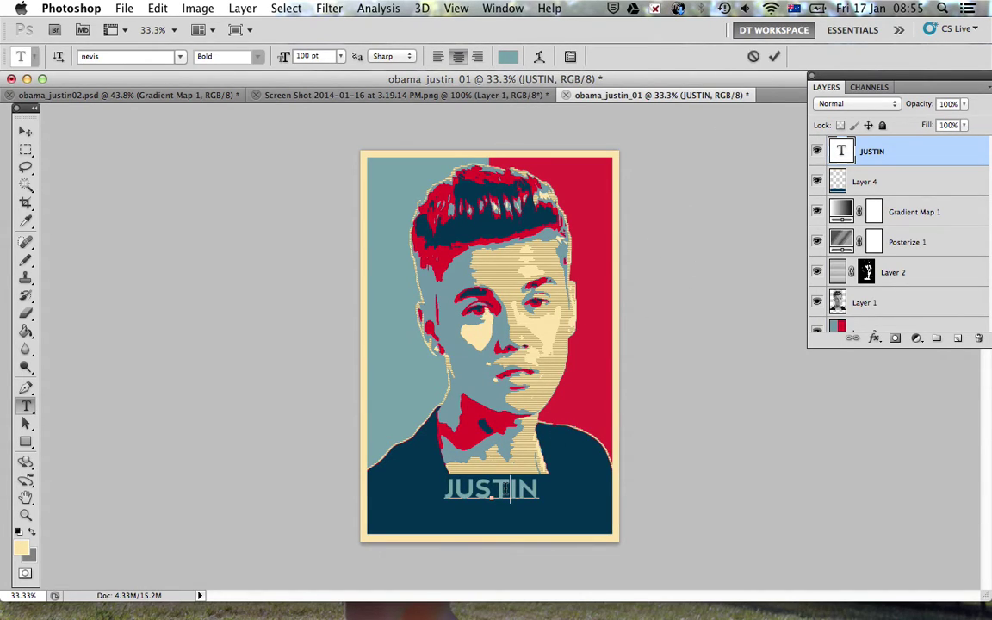
# Scale the JUSTIN text proportionally to about 193% and position it within the dark bottom strip.
pyautogui.press('super+t')
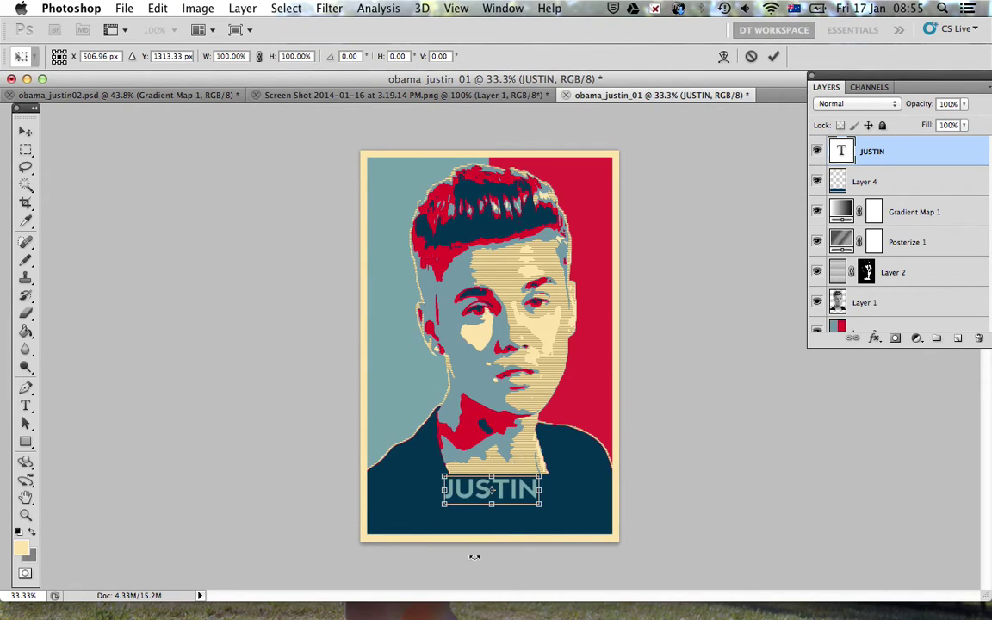
pyautogui.moveTo(542, 504); pyautogui.dragTo(621, 539)
pyautogui.moveTo(585, 506); pyautogui.dragTo(547, 511)
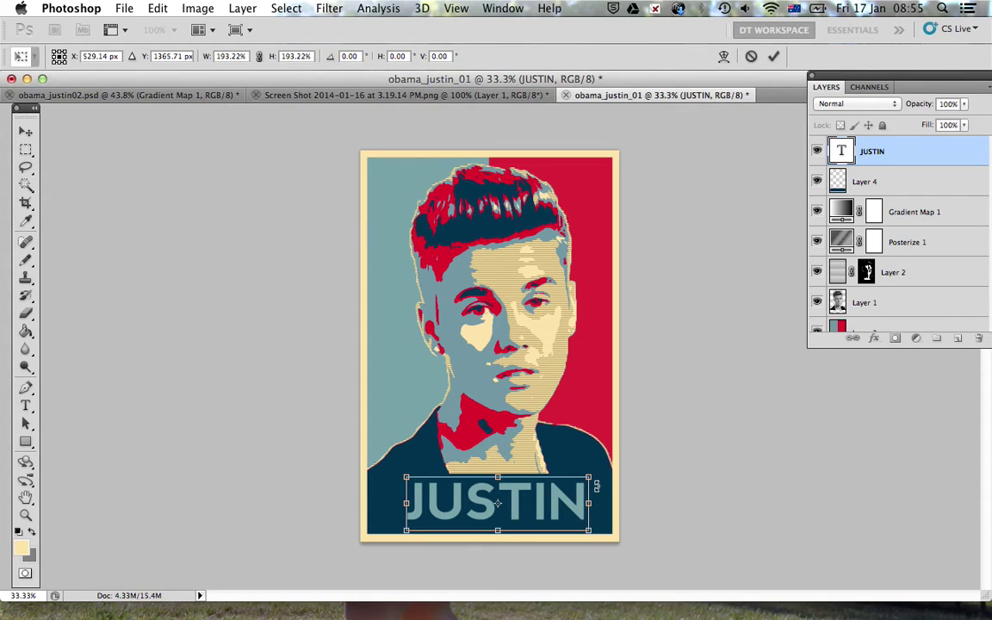
pyautogui.click(773, 56)
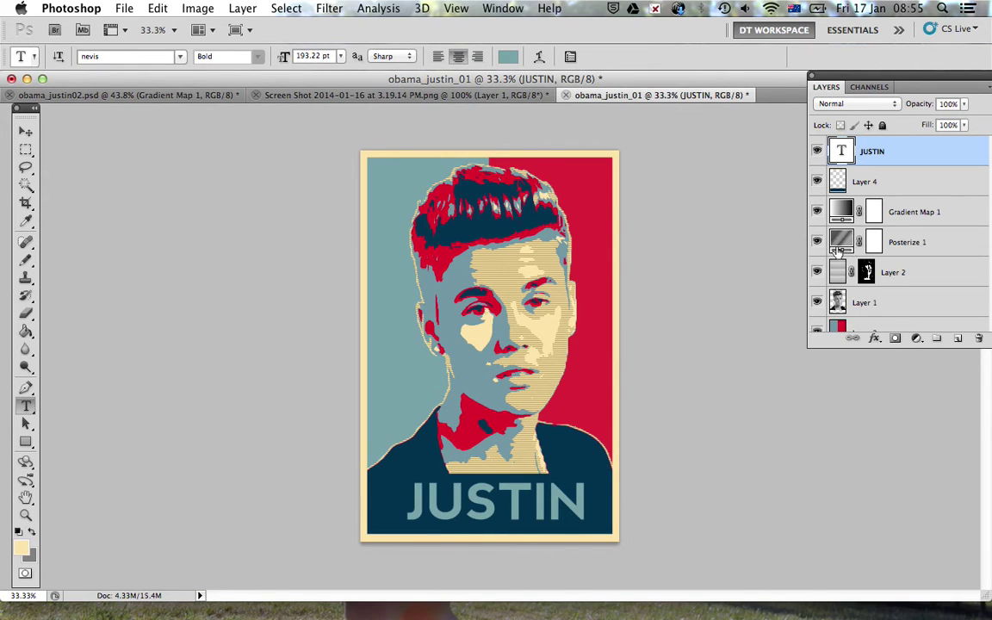
# Select the layers from JUSTIN down to Layer 3, stamp the visible artwork into a new top layer, and hide all other layers.
pyautogui.scroll(-2, 933, 292)
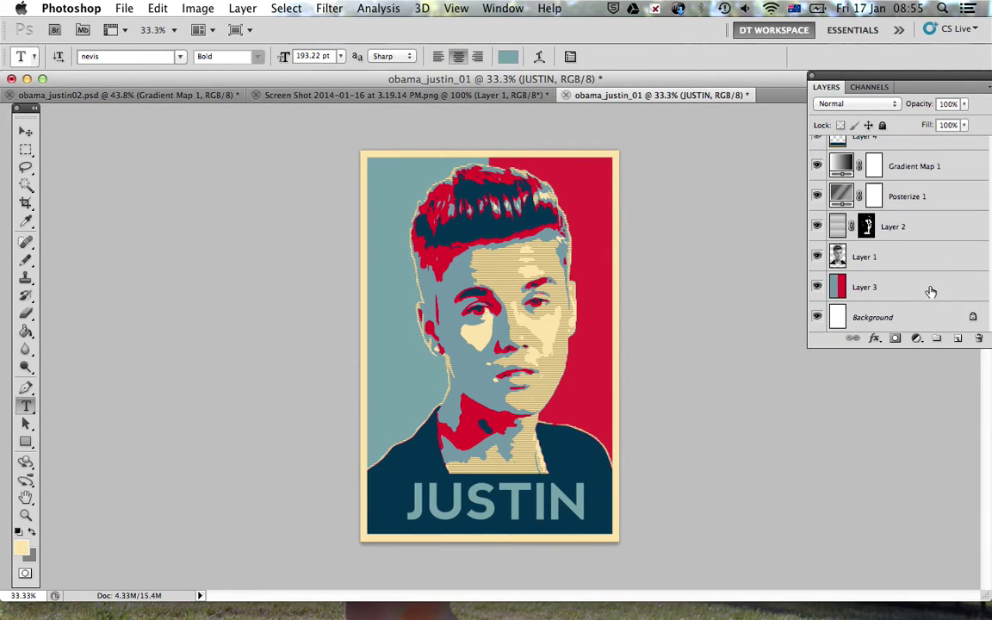
pyautogui.keyDown('shift'); pyautogui.click(910, 287); pyautogui.keyUp('shift')
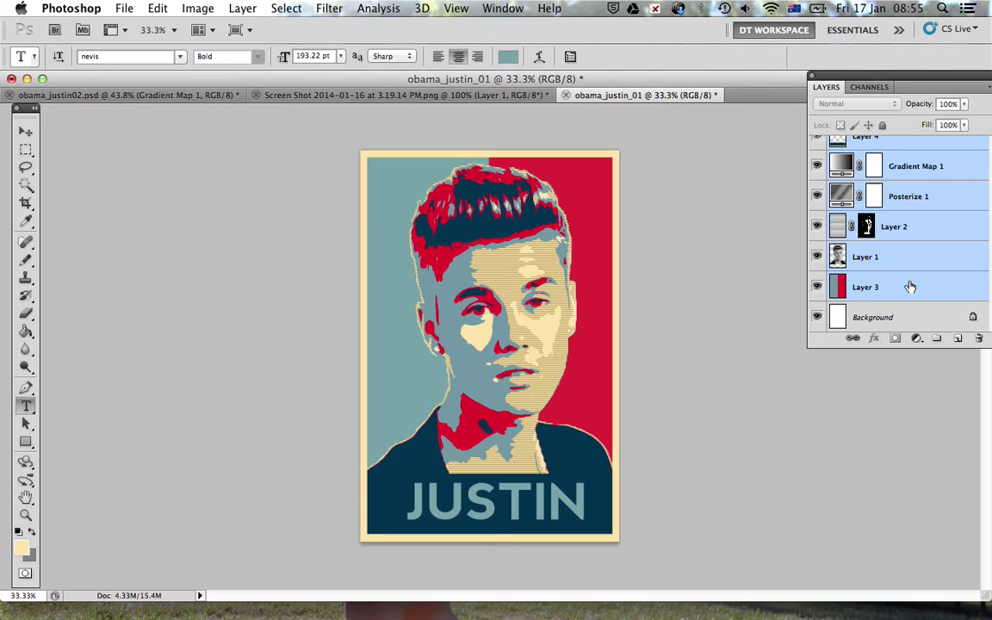
pyautogui.press('super+alt+shift+e')
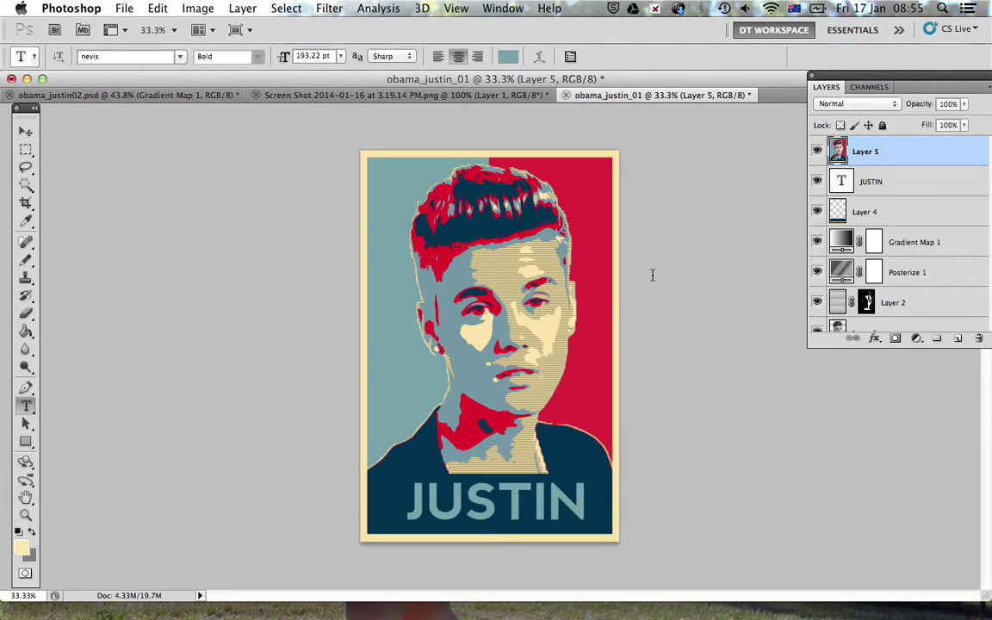
pyautogui.keyDown('alt'); pyautogui.click(817, 153); pyautogui.keyUp('alt')
pyautogui.press('z')
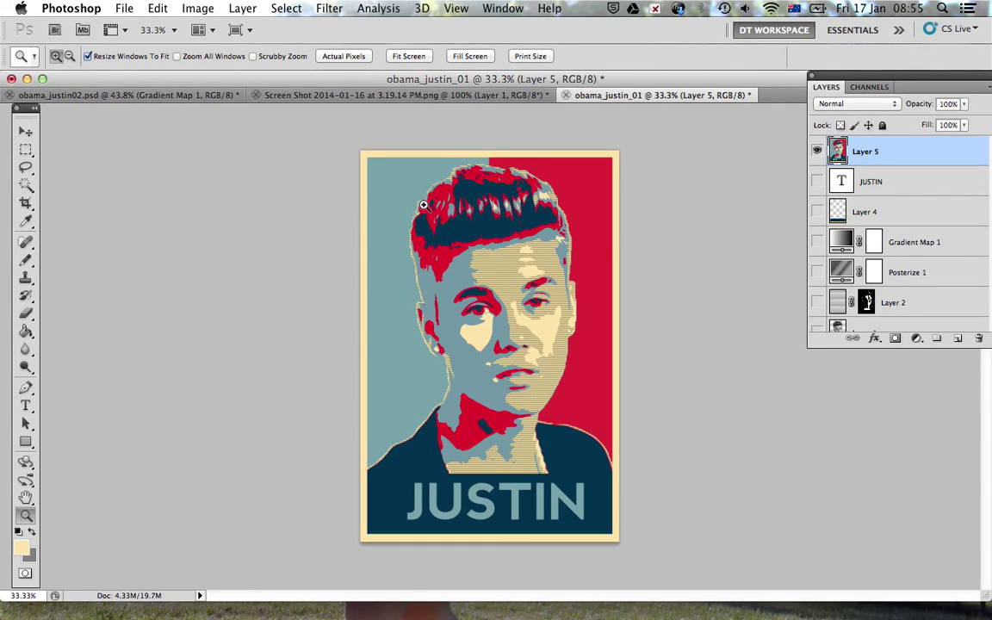
# Choose the Pencil tool and set the foreground colour to the blue-grey sampled from the face beside the nose.
pyautogui.moveTo(400, 211); pyautogui.dragTo(593, 487)
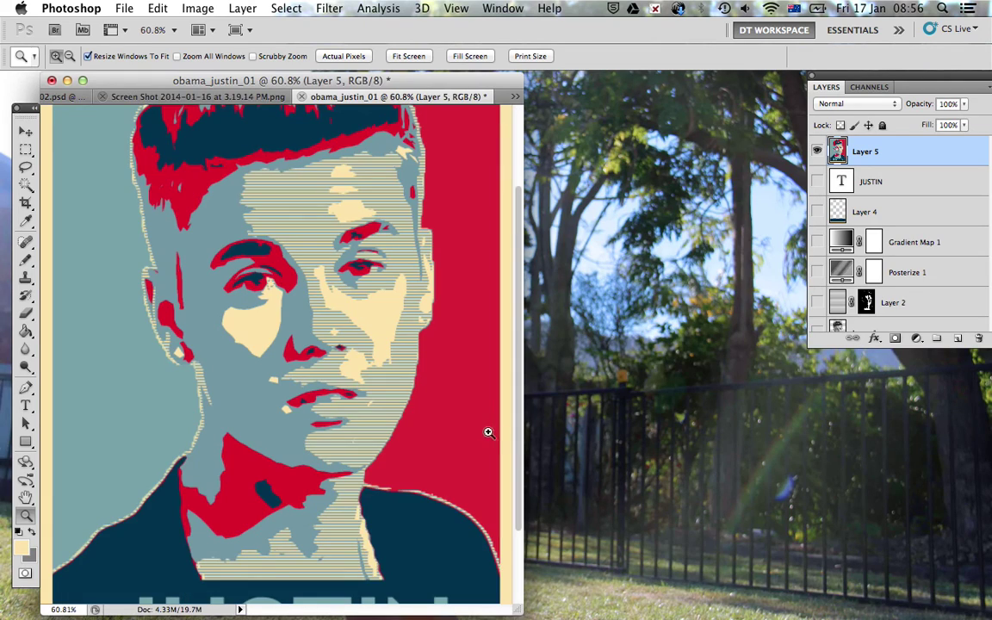
pyautogui.click(242, 29)
pyautogui.click(241, 65)
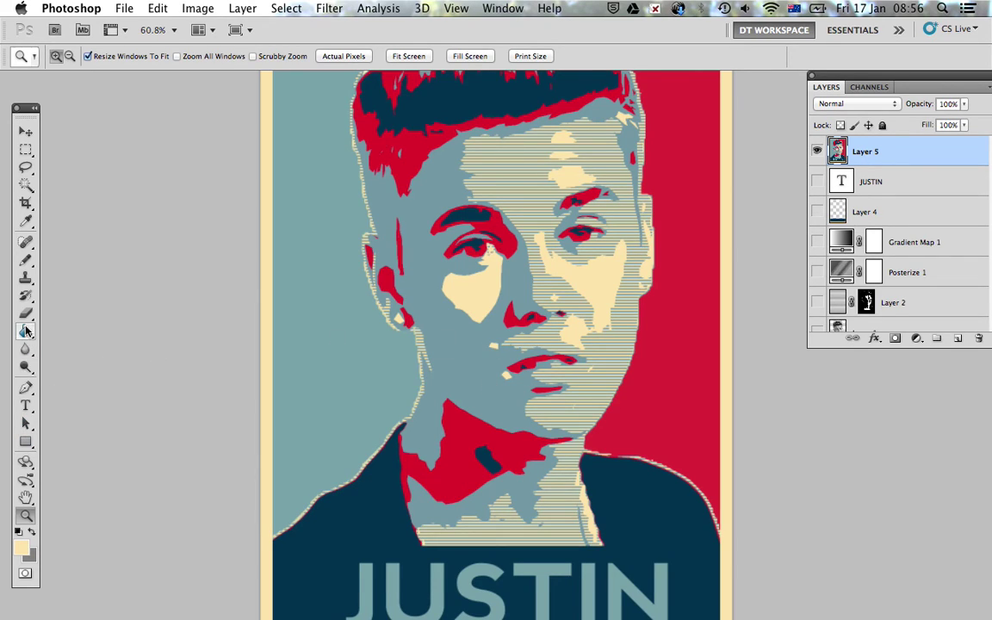
pyautogui.click(26, 263)
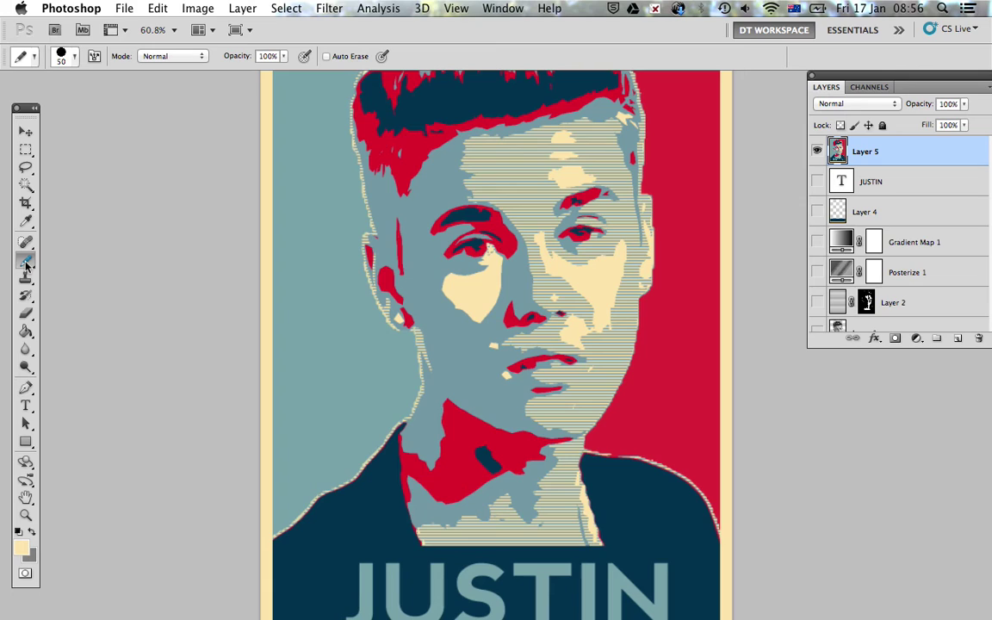
pyautogui.click(21, 547)
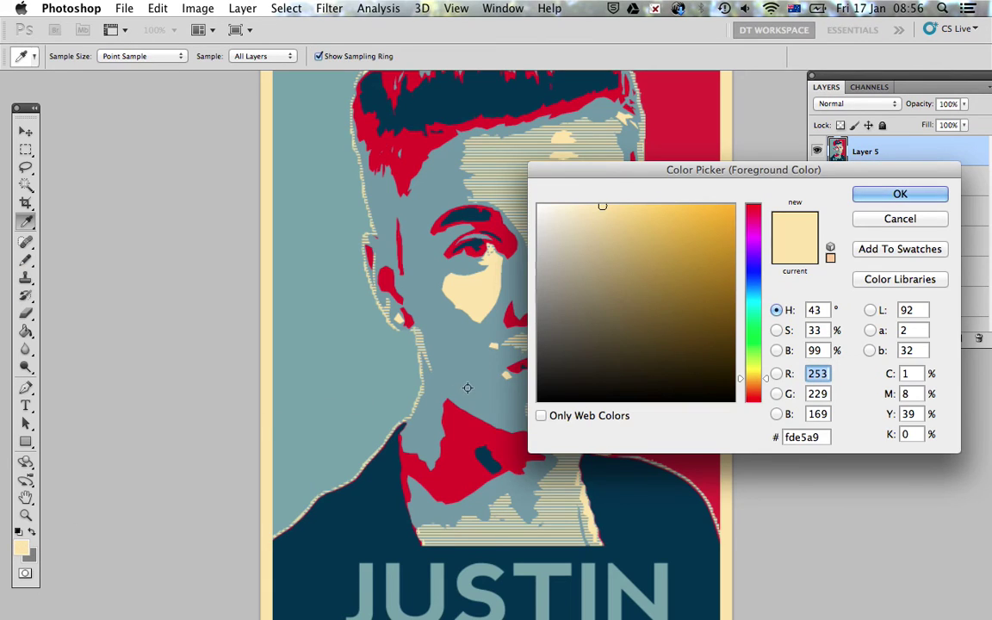
pyautogui.click(472, 354)
pyautogui.click(860, 194)
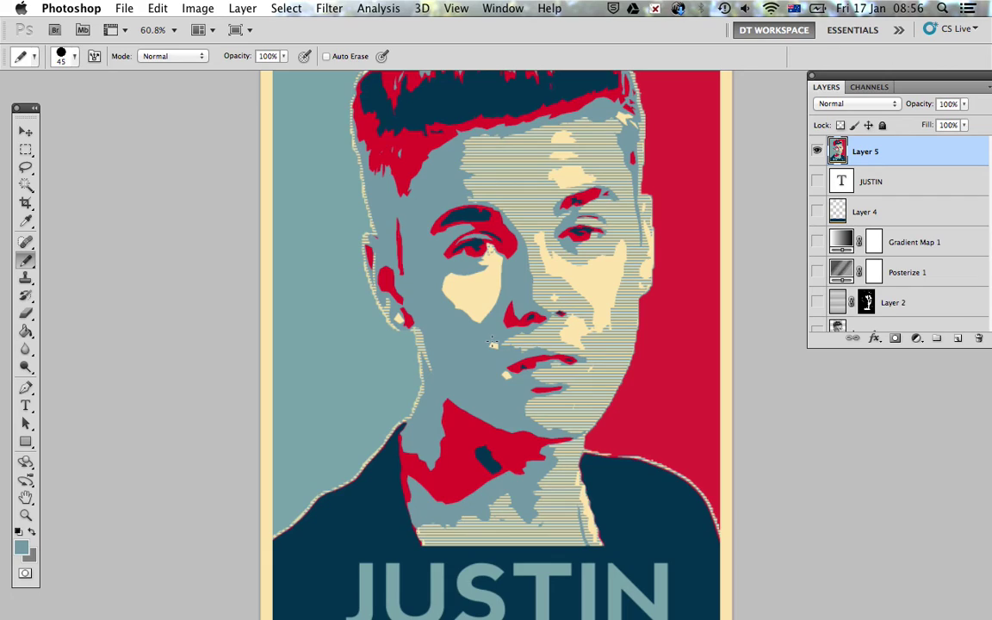
# Paint over the small cream specks beside the mouth with the blue-grey, and switch from the Pencil to the Brush tool.
pyautogui.press('[')
pyautogui.press('[')
pyautogui.press(']')
pyautogui.press(']')
pyautogui.press(']')
pyautogui.moveTo(26, 262); pyautogui.dragTo(67, 258)
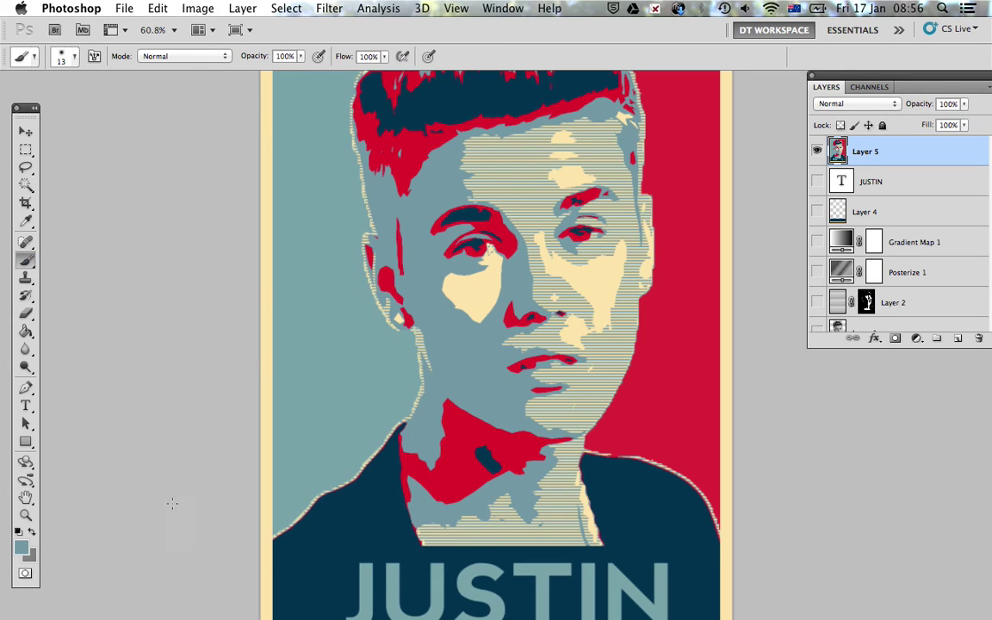
# Set the foreground colour to the red sampled from the portrait (df1825) and paint over the dark blue patch on the neck.
pyautogui.click(21, 548)
pyautogui.click(406, 438)
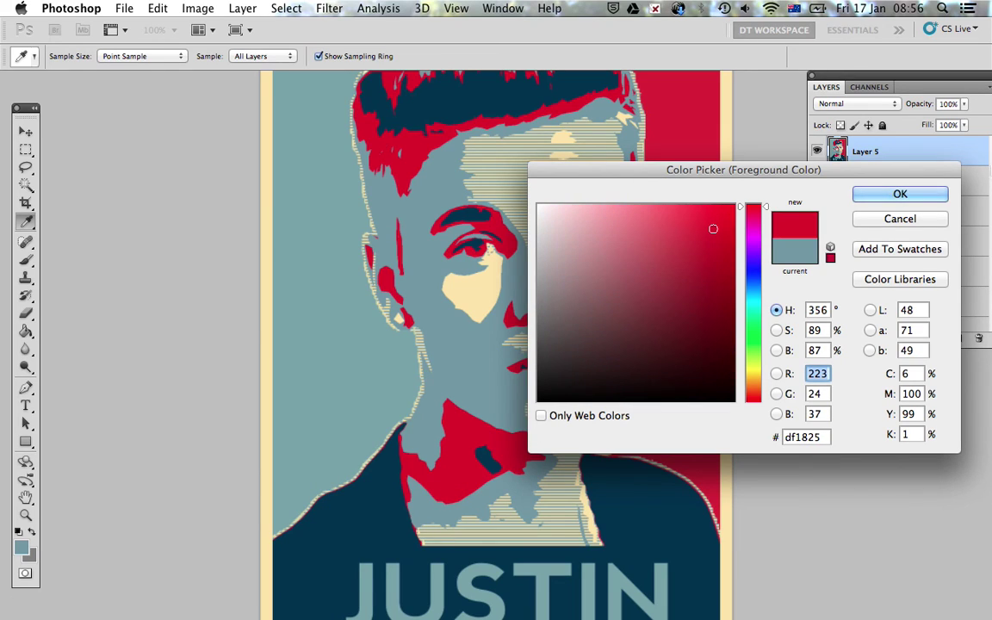
pyautogui.click(915, 195)
pyautogui.moveTo(492, 420)
pyautogui.mouseDown()
pyautogui.moveTo(474, 451)
pyautogui.moveTo(491, 439)
pyautogui.mouseUp()
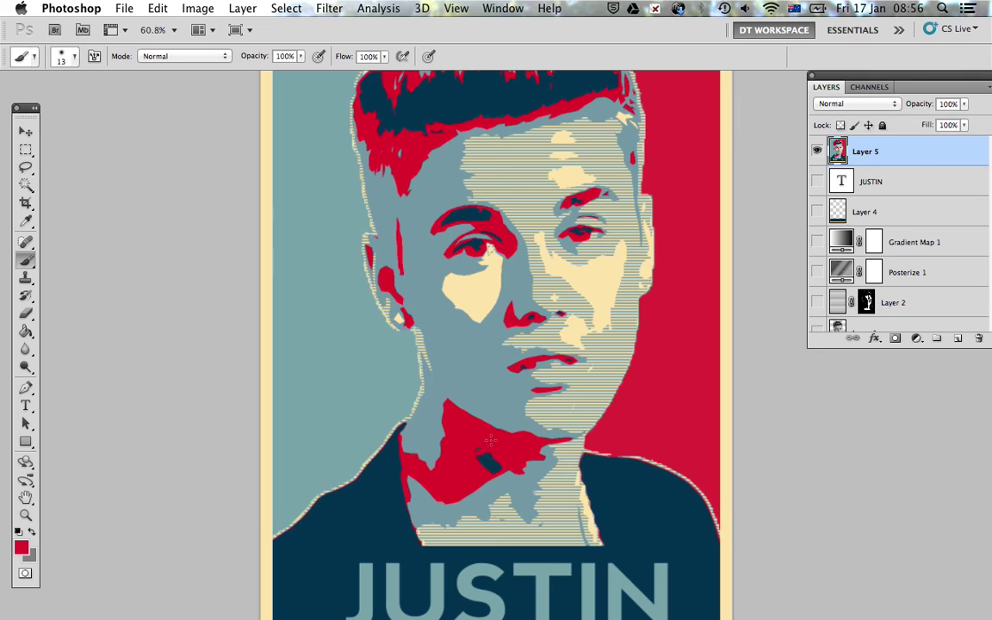
pyautogui.moveTo(490, 440)
pyautogui.mouseDown()
pyautogui.moveTo(460, 457)
pyautogui.moveTo(492, 465)
pyautogui.moveTo(484, 468)
pyautogui.mouseUp()
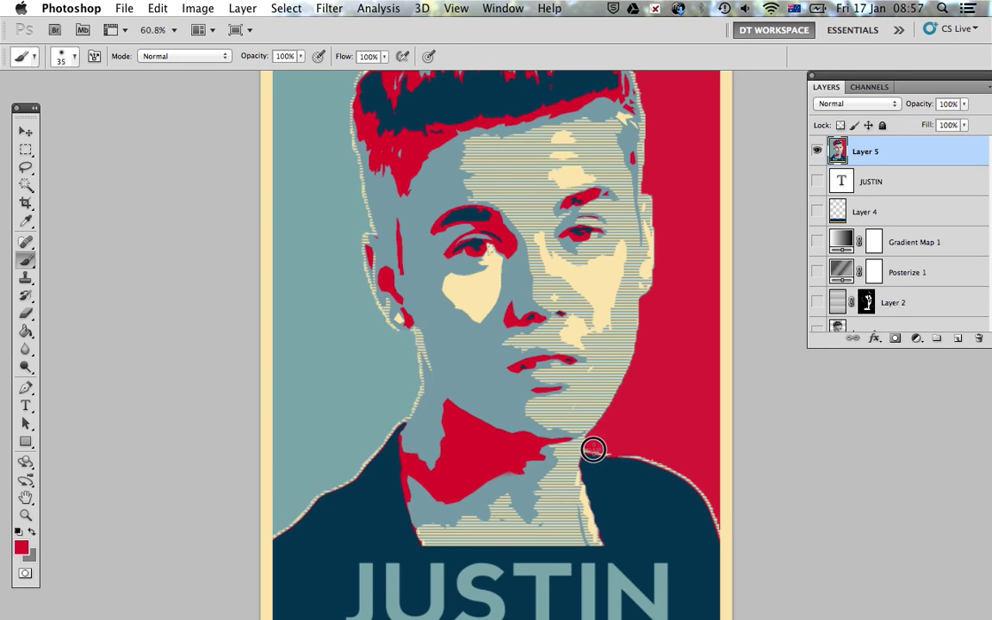
# Try to paint over the striped outline of the shoulder on the red half with a 35 px red brush, and undo the stroke.
pyautogui.moveTo(627, 454)
pyautogui.mouseDown()
pyautogui.moveTo(706, 495)
pyautogui.moveTo(722, 531)
pyautogui.moveTo(697, 486)
pyautogui.mouseUp()
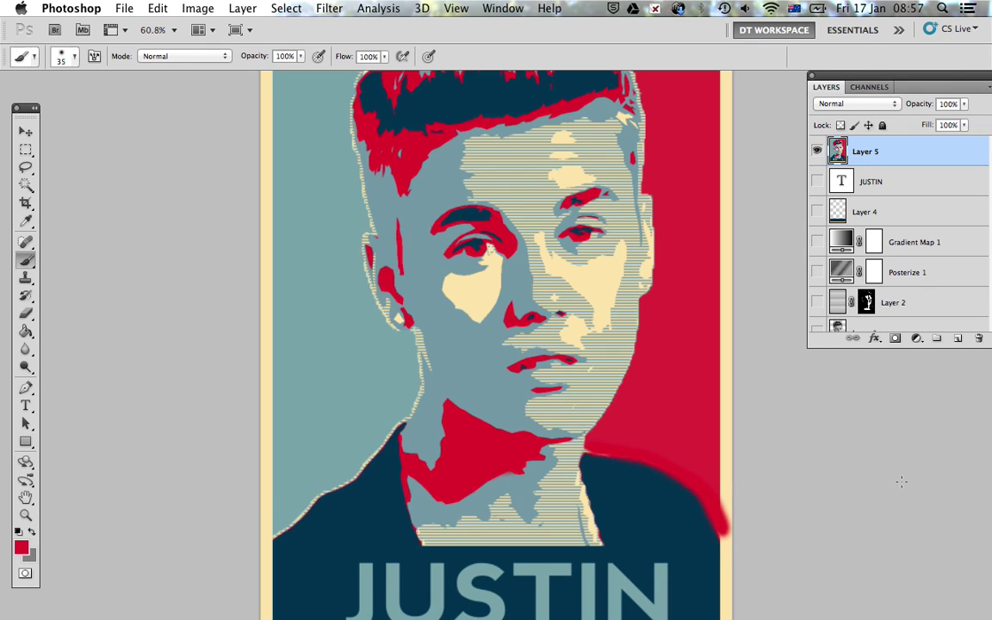
pyautogui.press('super+z')
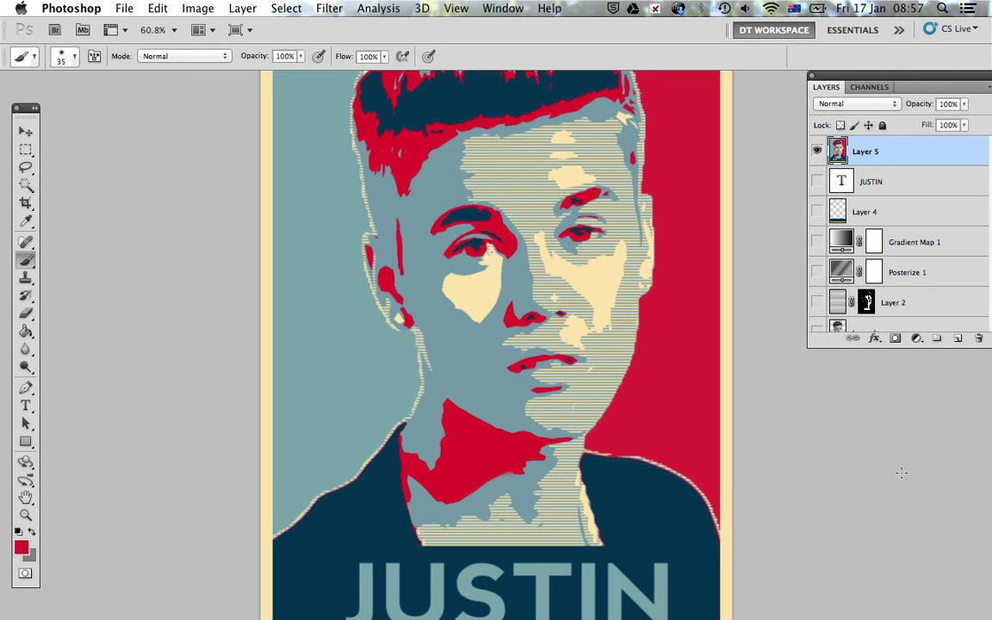
pyautogui.press('super+minus')
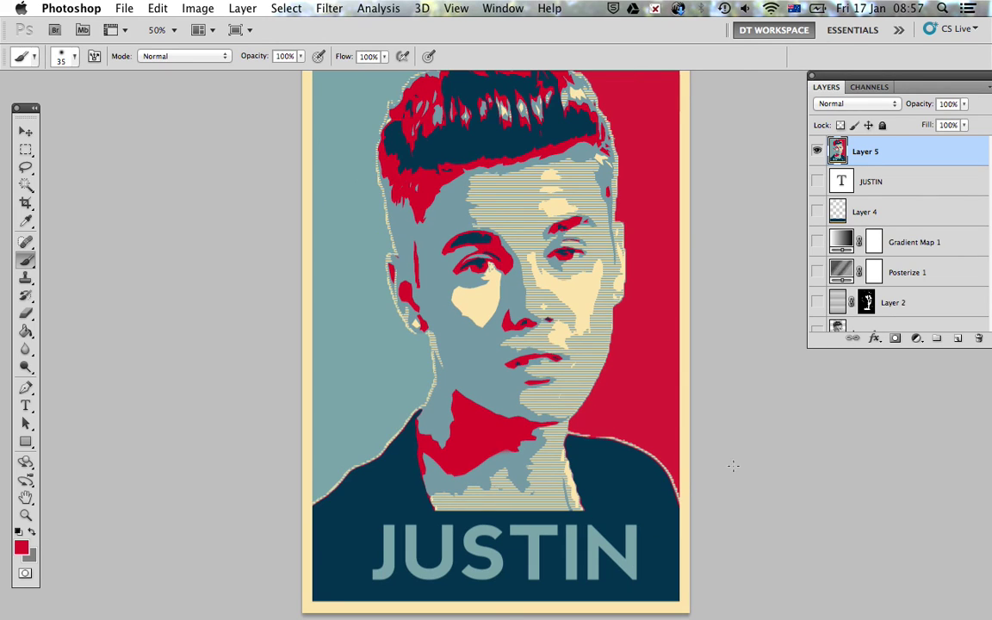
pyautogui.click(178, 117)
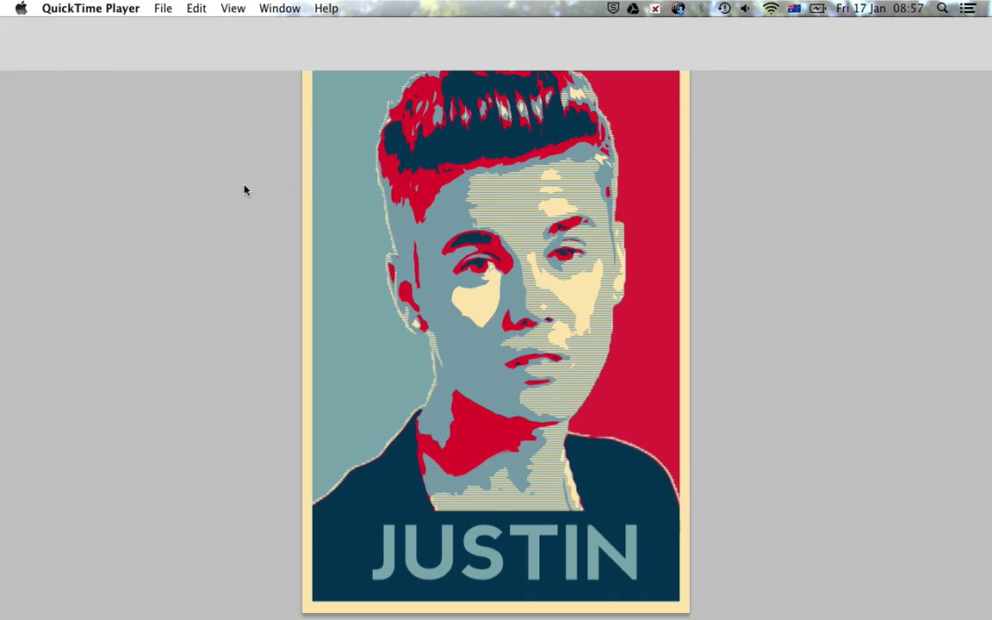